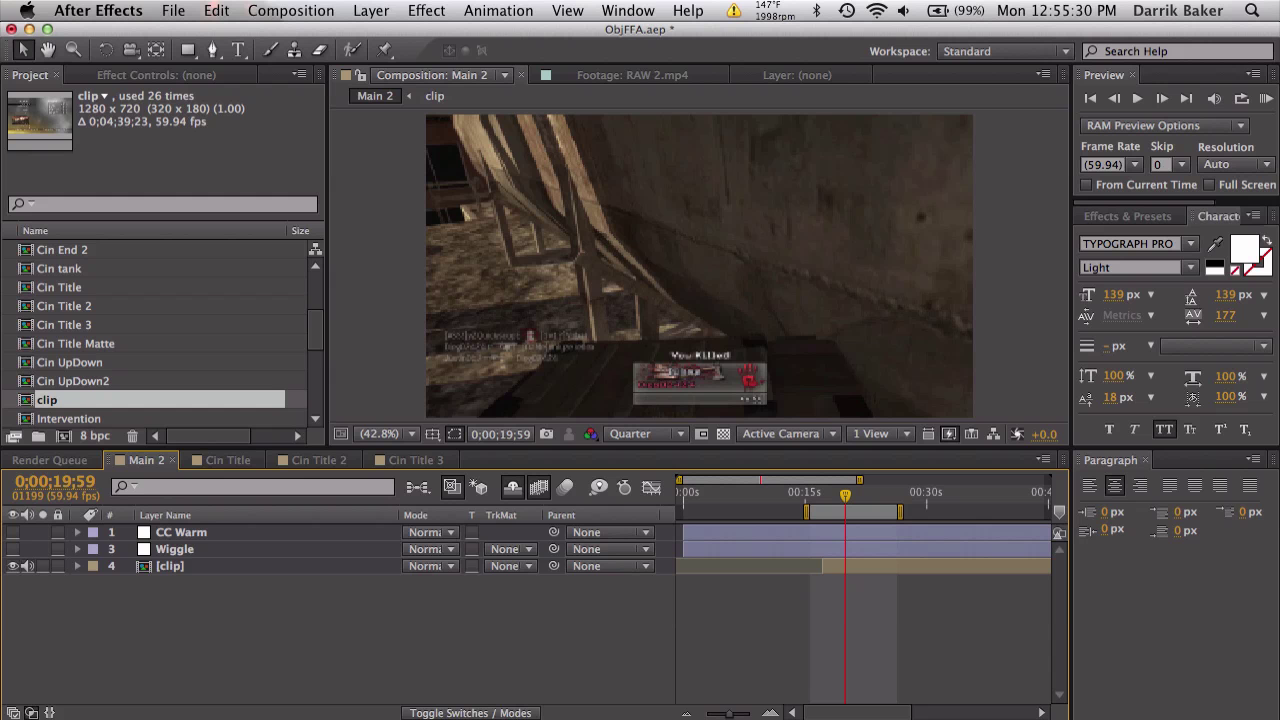
Play the YouTube reference clip to 0:33, then return to After Effects' Main 2 composition
{"action": "left_click", "coordinate": [314, 712]}
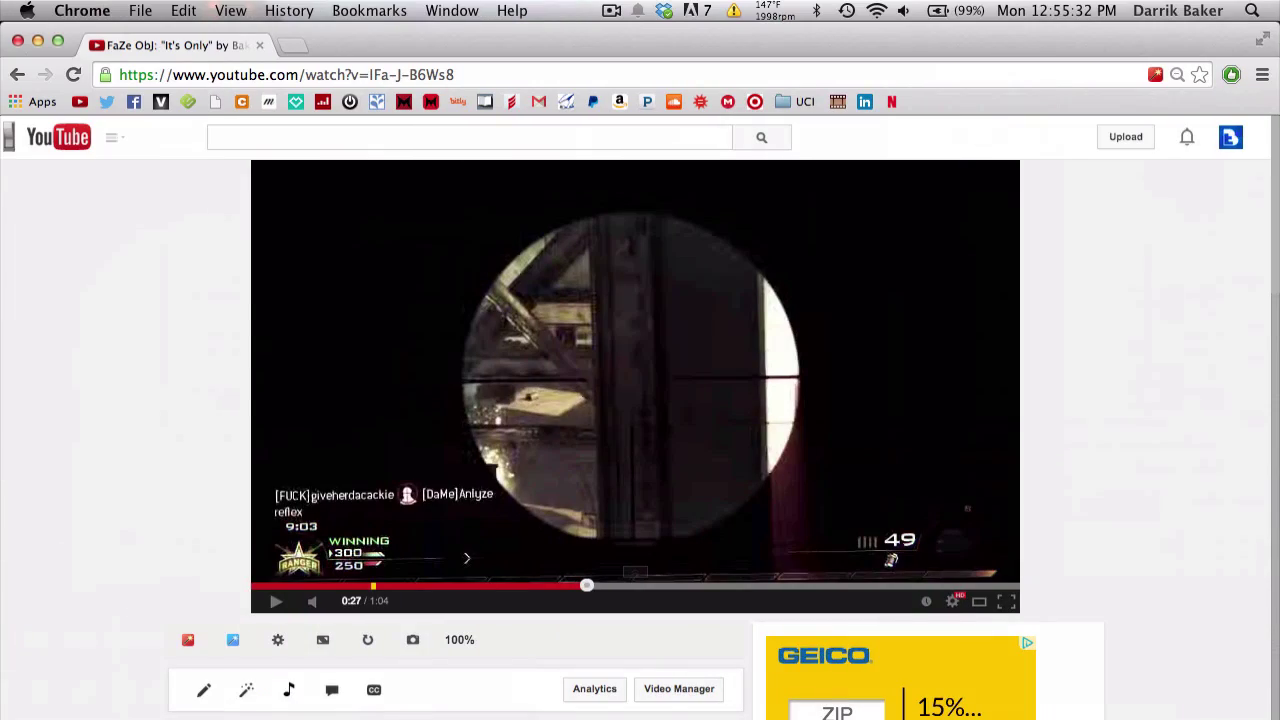
{"action": "left_click", "coordinate": [550, 488]}
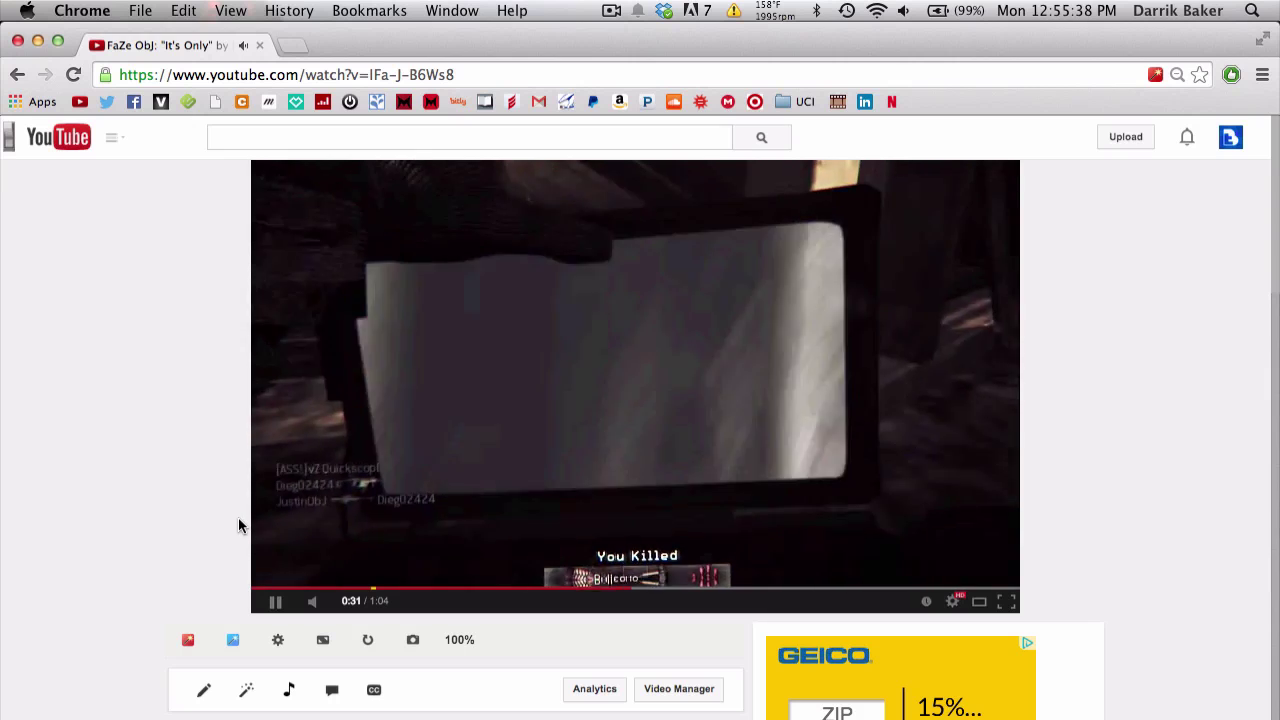
{"action": "left_click", "coordinate": [465, 458]}
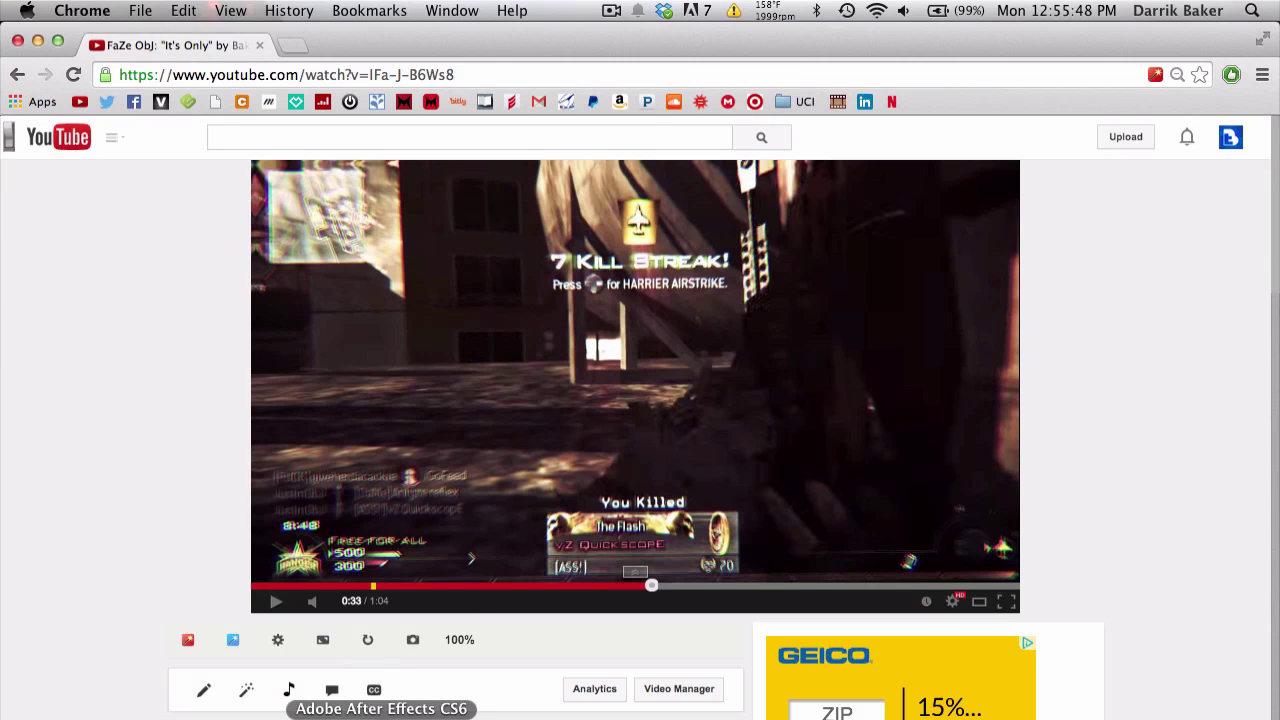
{"action": "left_click", "coordinate": [381, 716]}
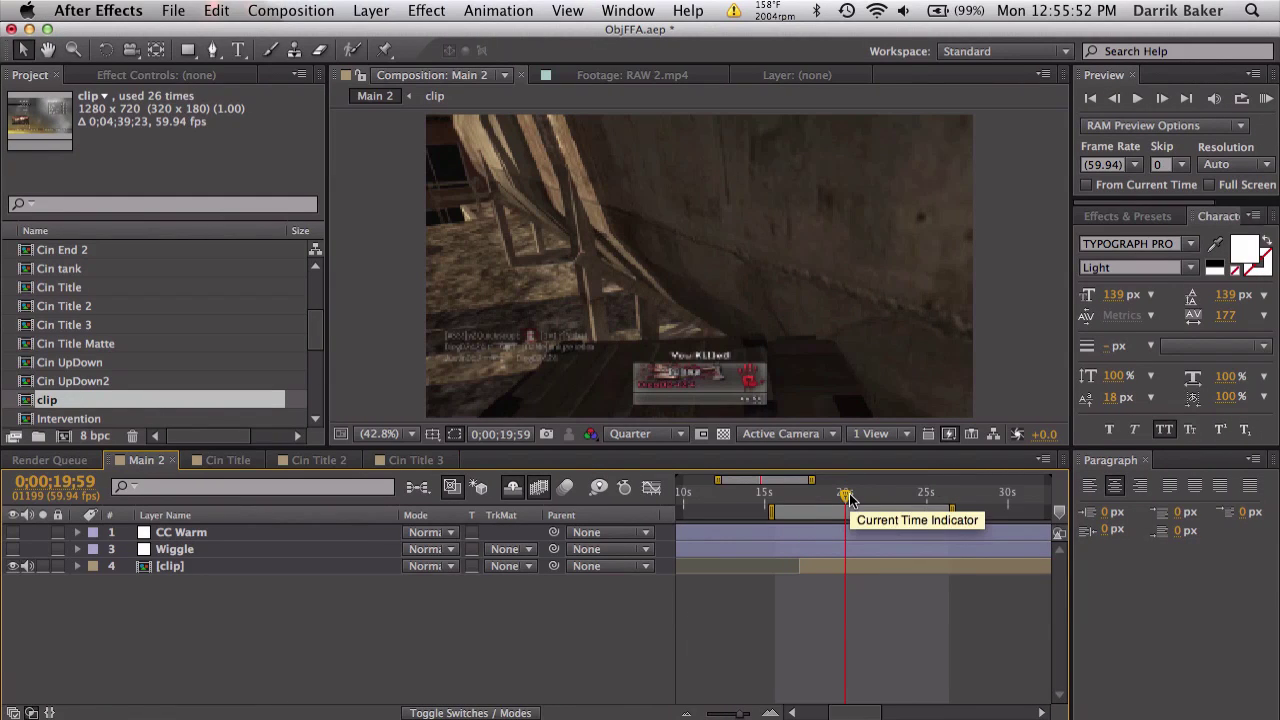
Close the Paragraph panel and scrub the zoomed-in timeline to the laptop frame near 0;00;20;23
{"action": "left_click", "coordinate": [1145, 460]}
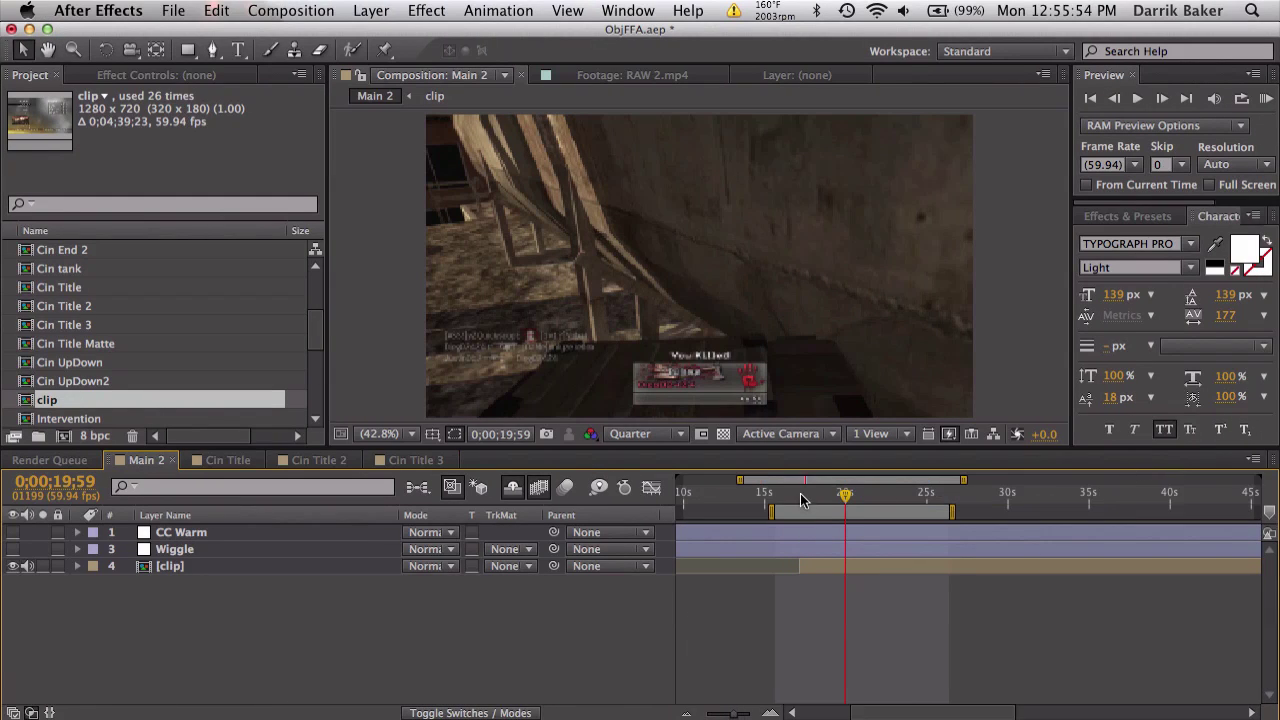
{"action": "left_click_drag", "start_coordinate": [799, 497], "coordinate": [887, 495]}
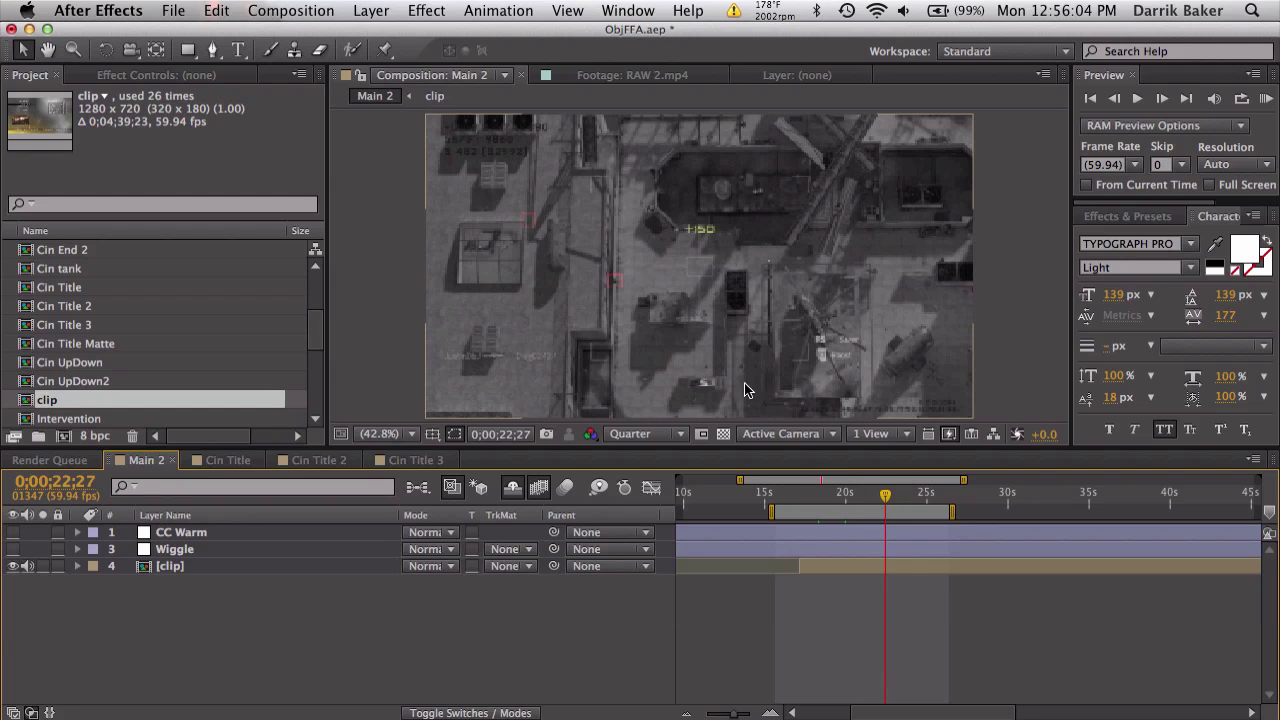
{"action": "left_click", "coordinate": [806, 497]}
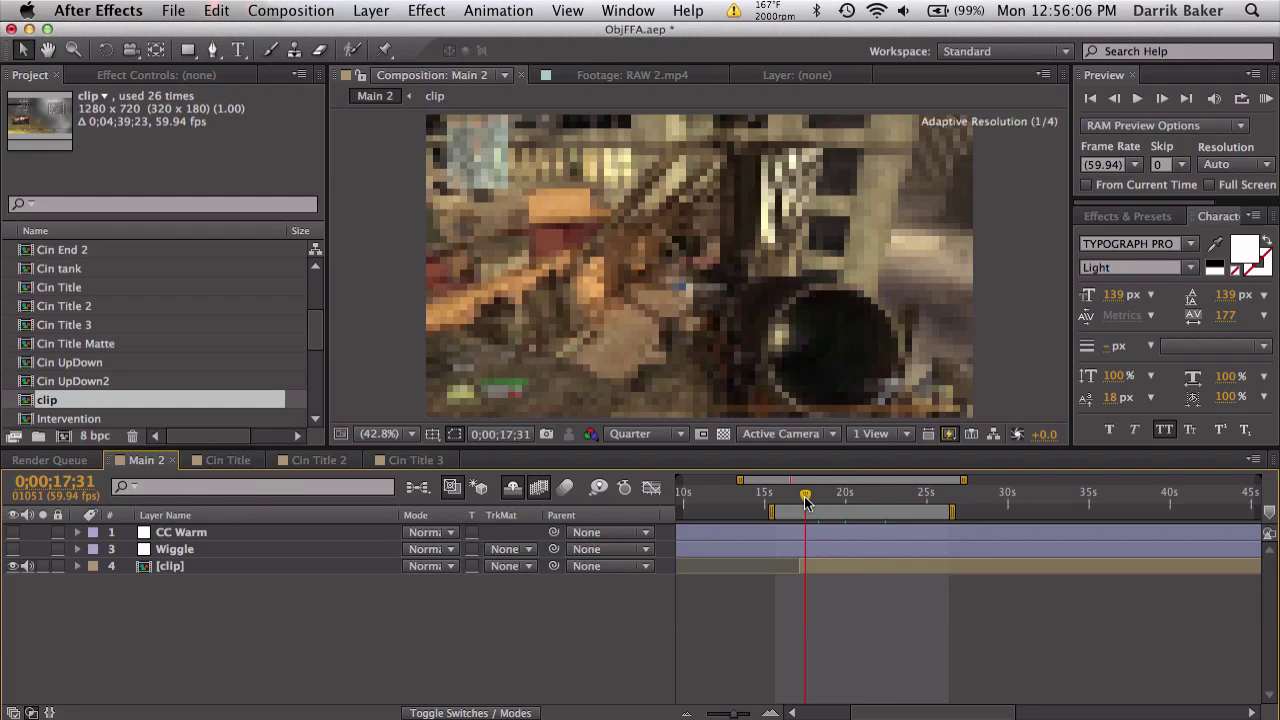
{"action": "left_click_drag", "start_coordinate": [806, 497], "coordinate": [1040, 502]}
{"action": "key", "text": "semicolon"}
{"action": "scroll", "coordinate": [992, 572], "scroll_direction": "right", "scroll_amount": 5}
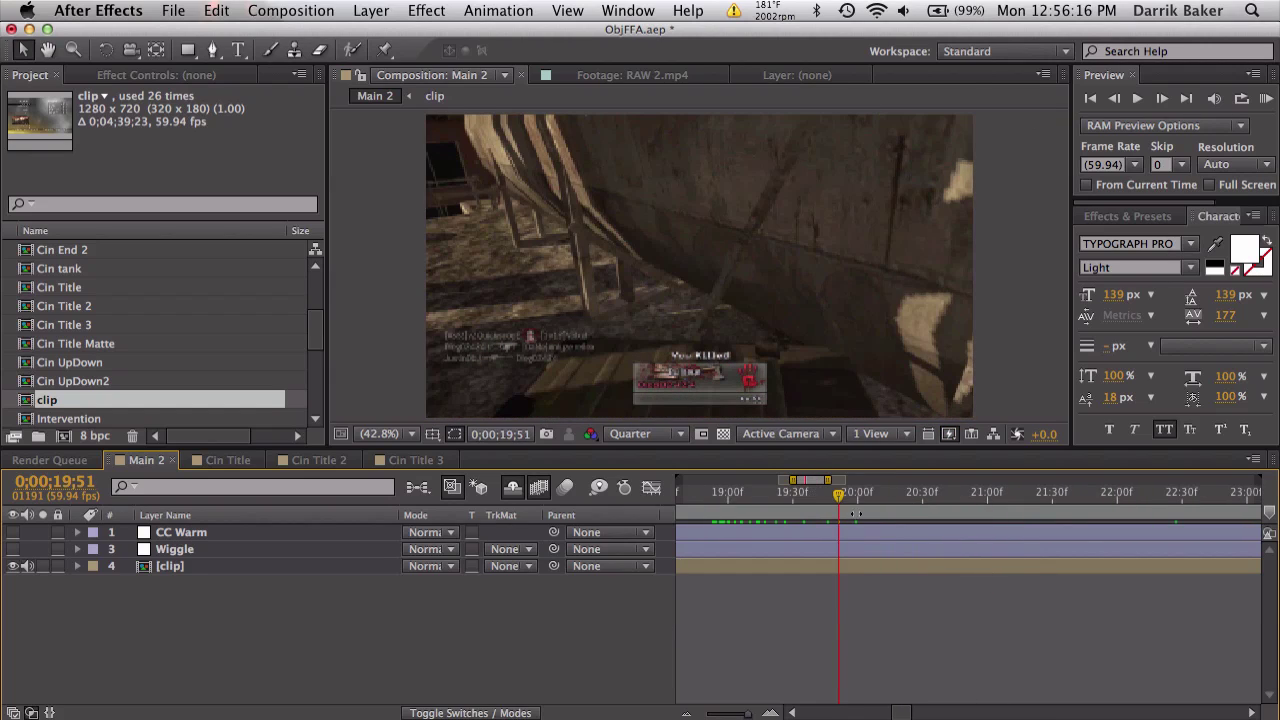
{"action": "left_click_drag", "start_coordinate": [838, 496], "coordinate": [912, 494]}
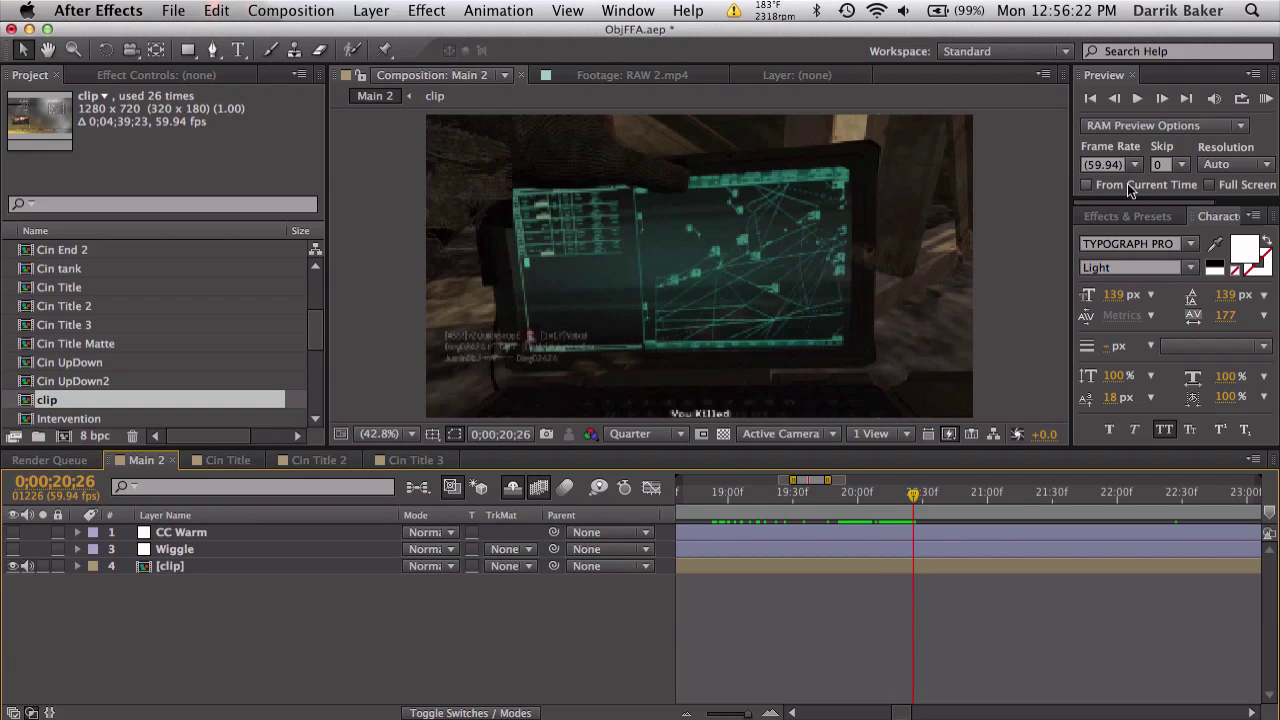
{"action": "left_click", "coordinate": [920, 497]}
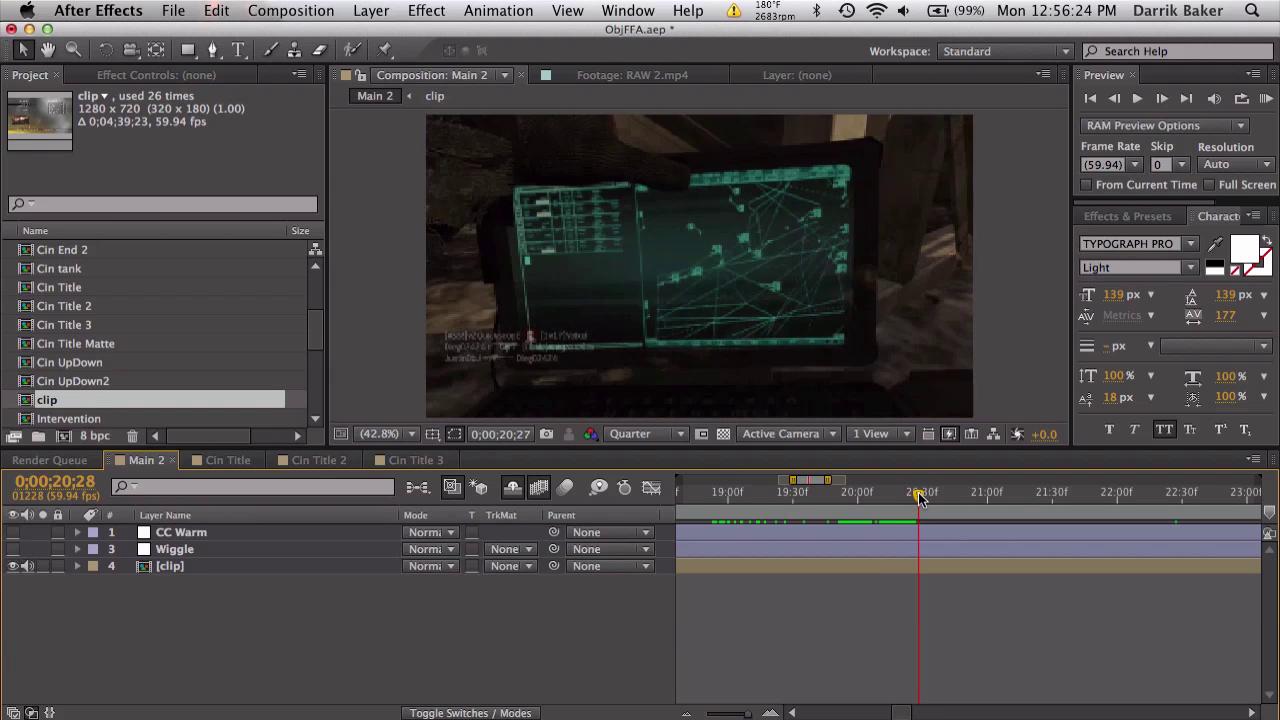
{"action": "left_click_drag", "start_coordinate": [920, 500], "coordinate": [915, 498]}
Split the clip layer at the laptop frame, then split again one frame later
{"action": "key", "text": "equal"}
{"action": "key", "text": "equal"}
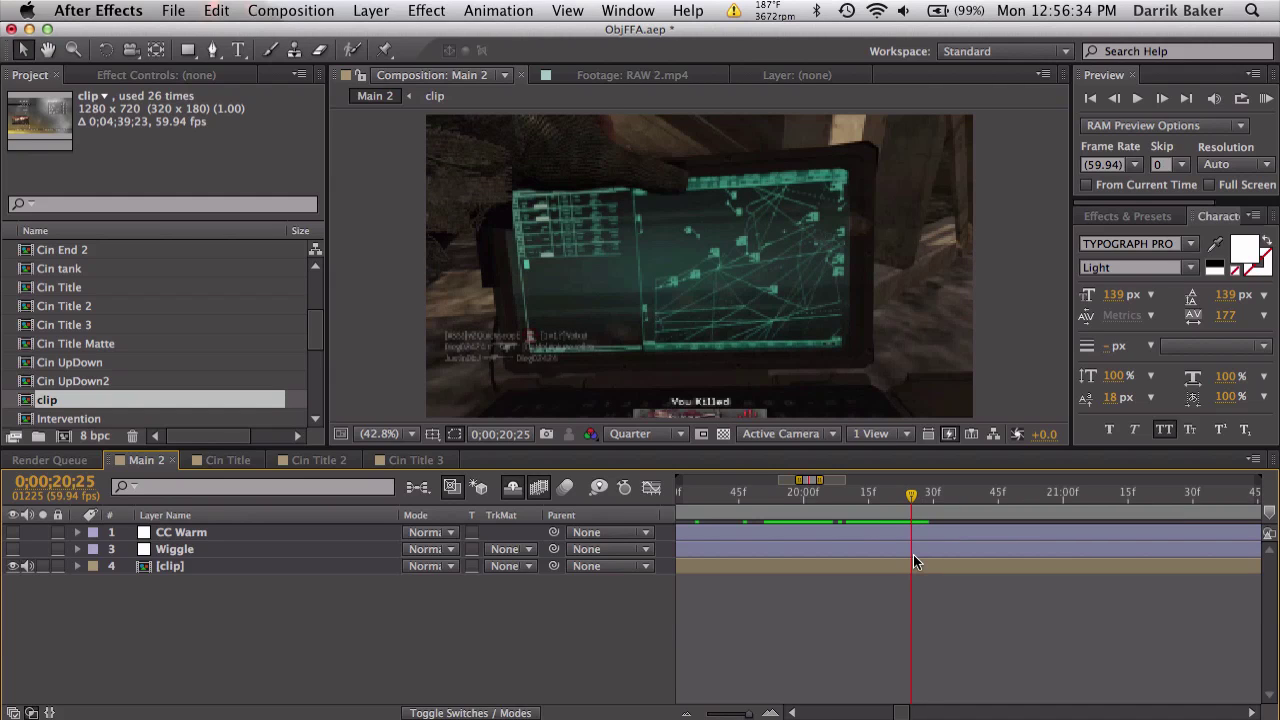
{"action": "left_click", "coordinate": [916, 565]}
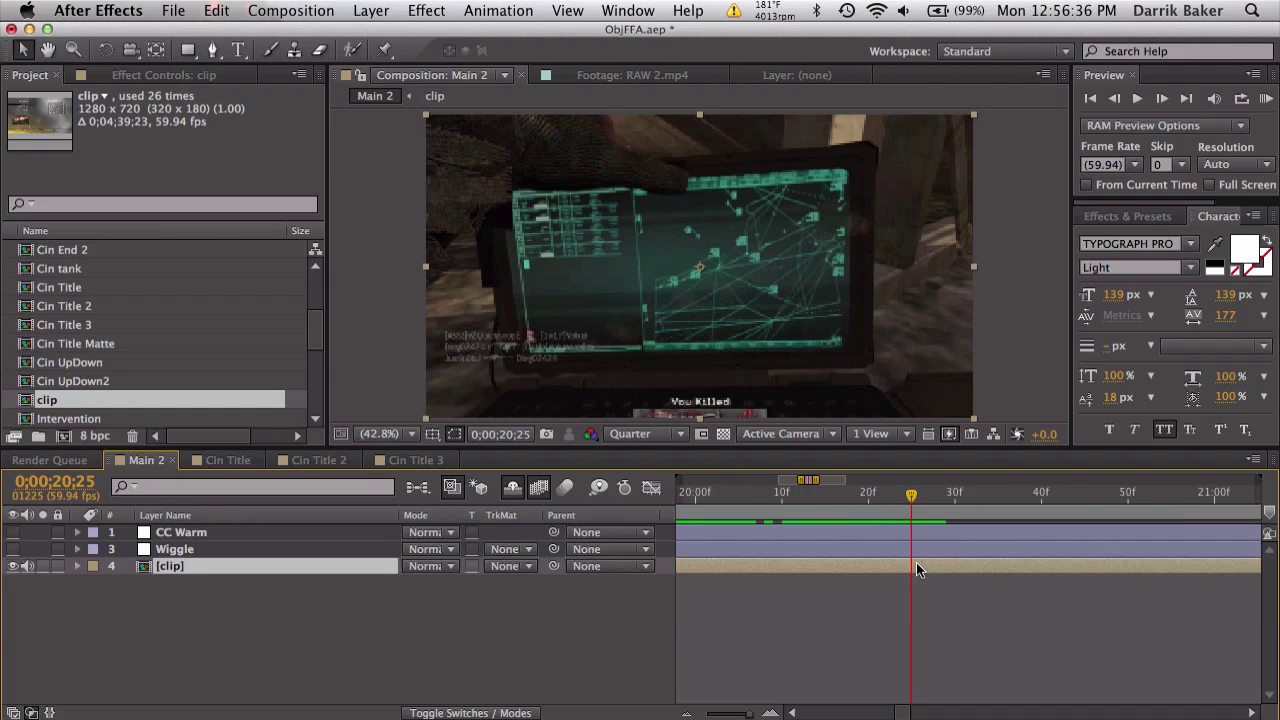
{"action": "key", "text": "super+shift+d"}
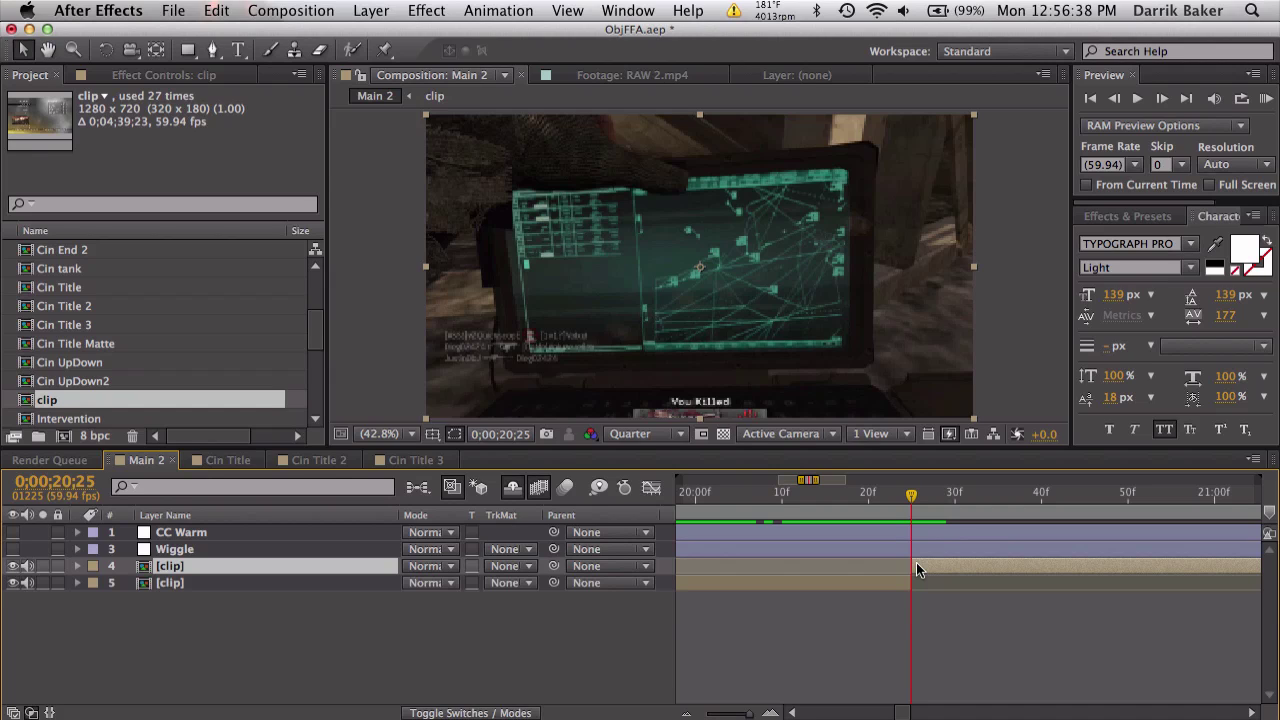
{"action": "left_click", "coordinate": [217, 10]}
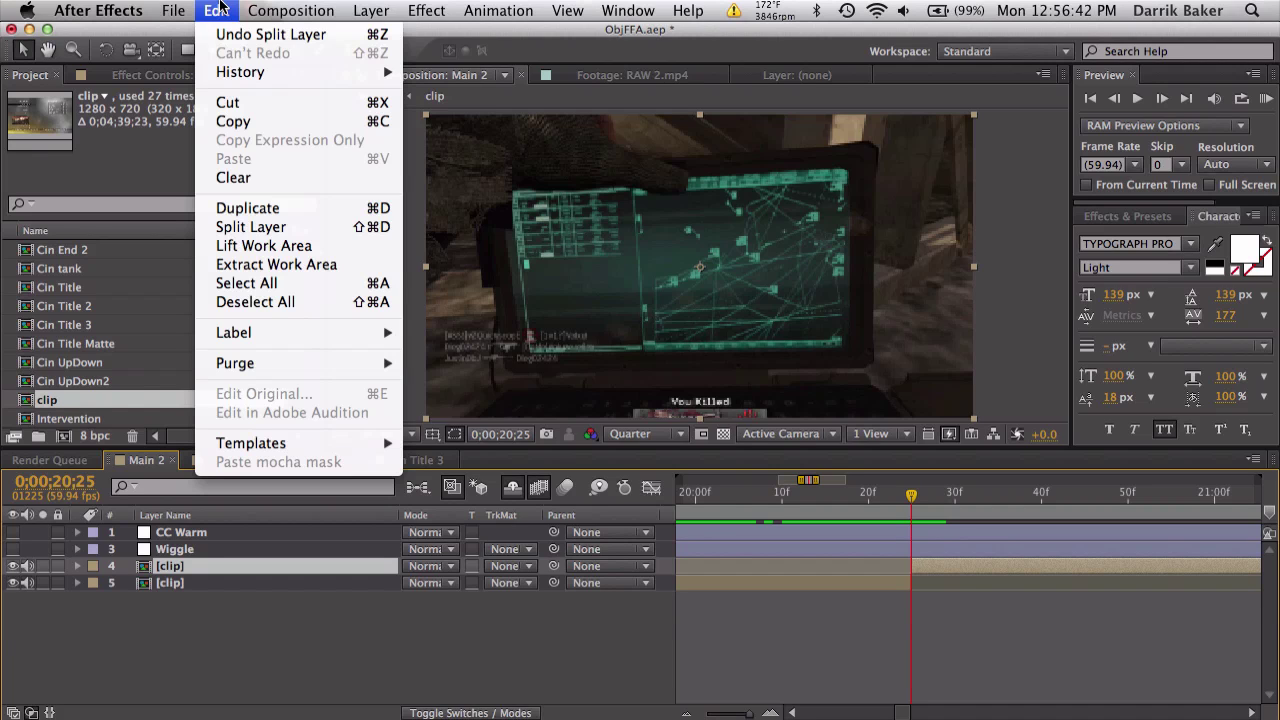
{"action": "mouse_move", "coordinate": [377, 6]}
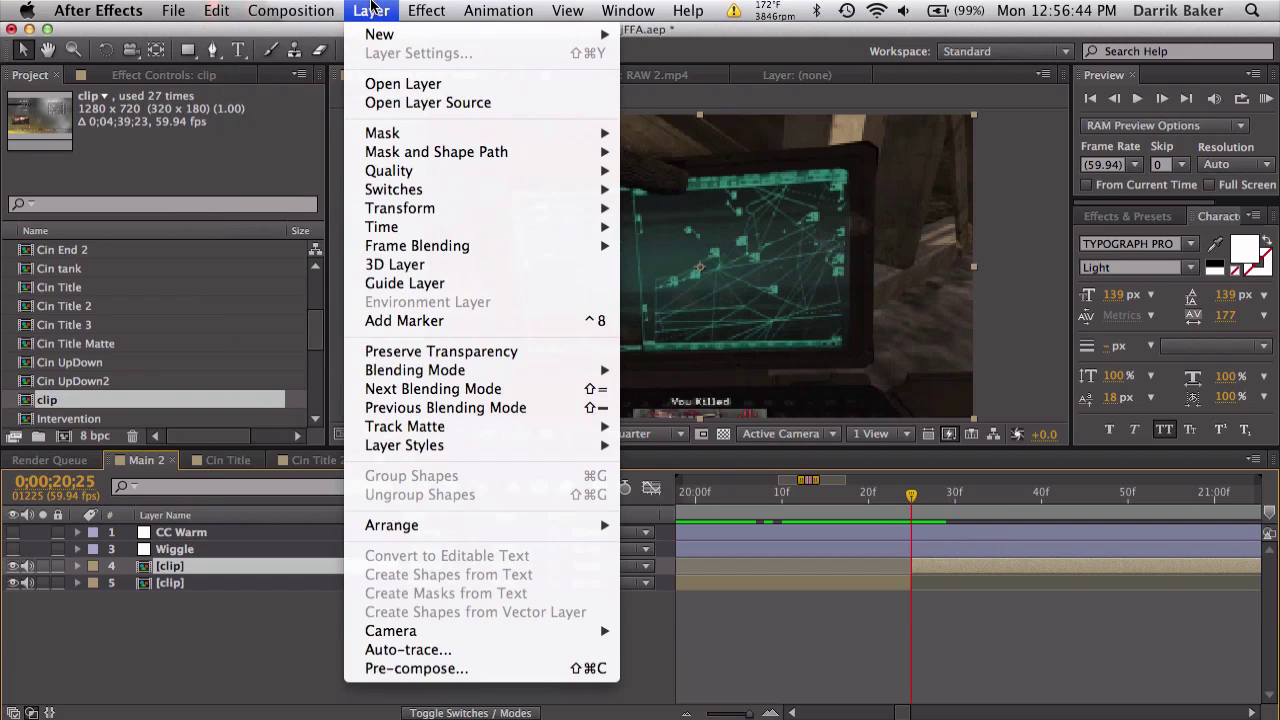
{"action": "mouse_move", "coordinate": [214, 8]}
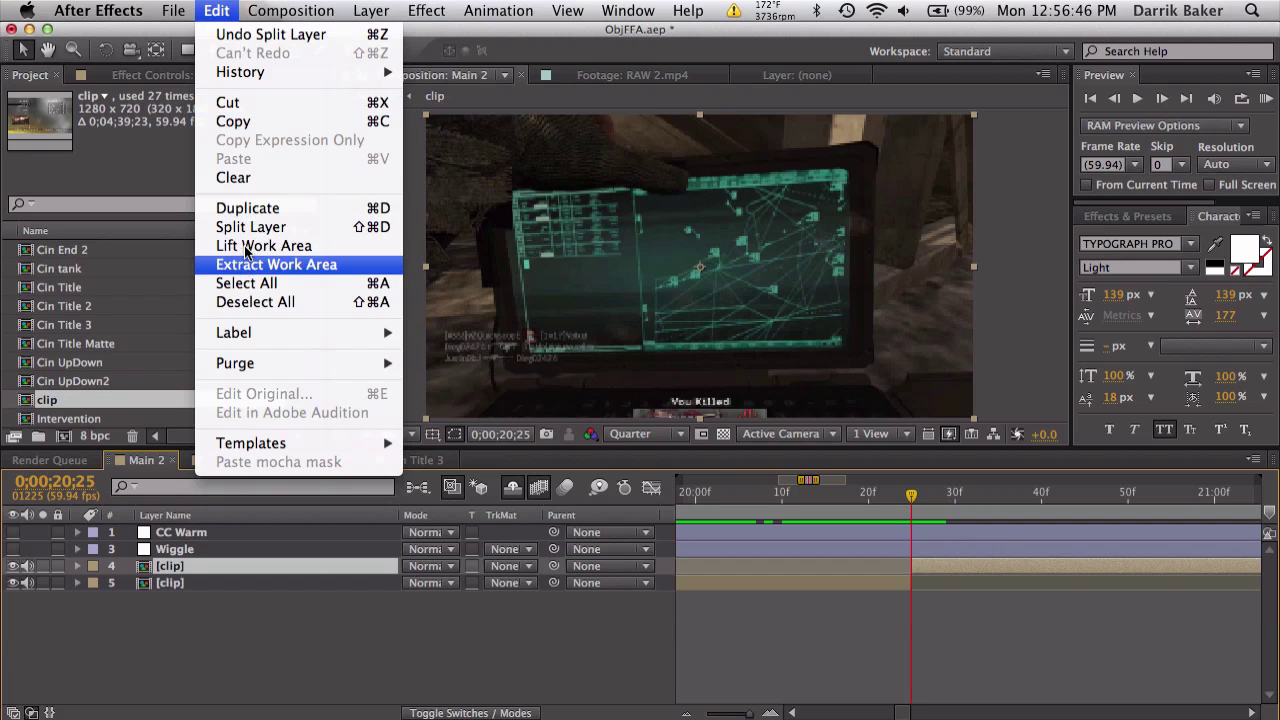
{"action": "left_click", "coordinate": [806, 456]}
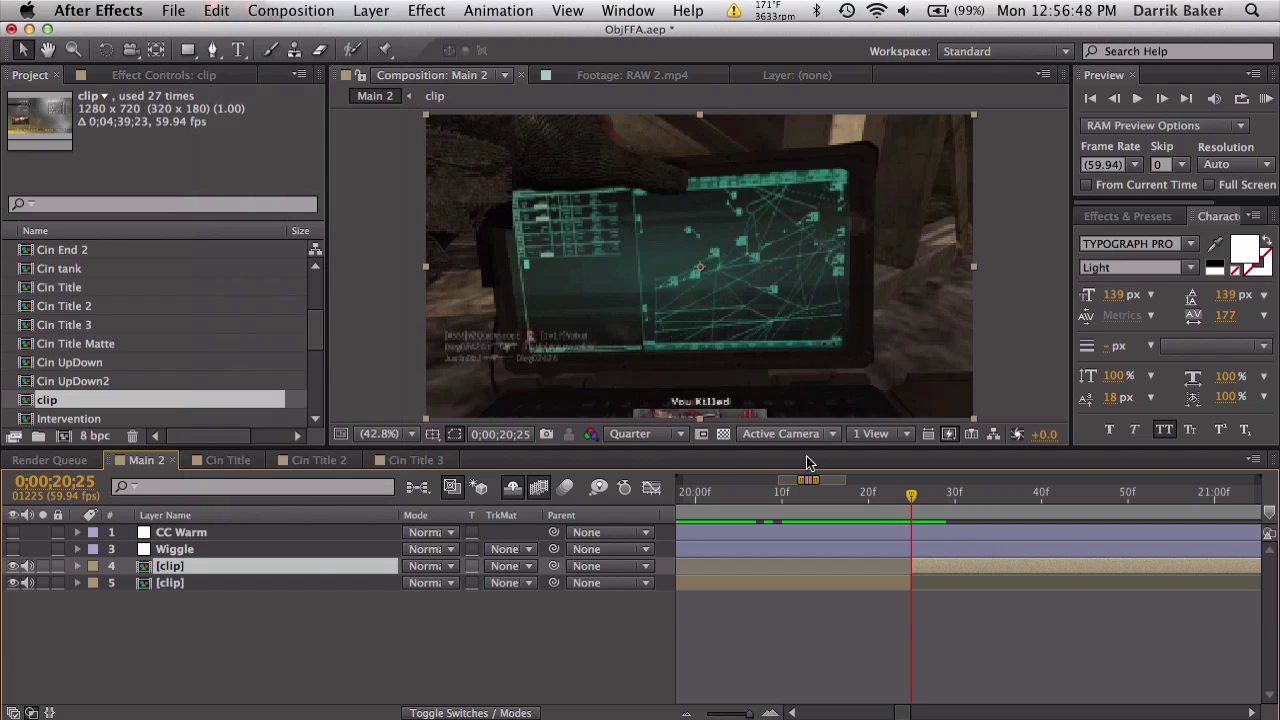
{"action": "key", "text": "equal"}
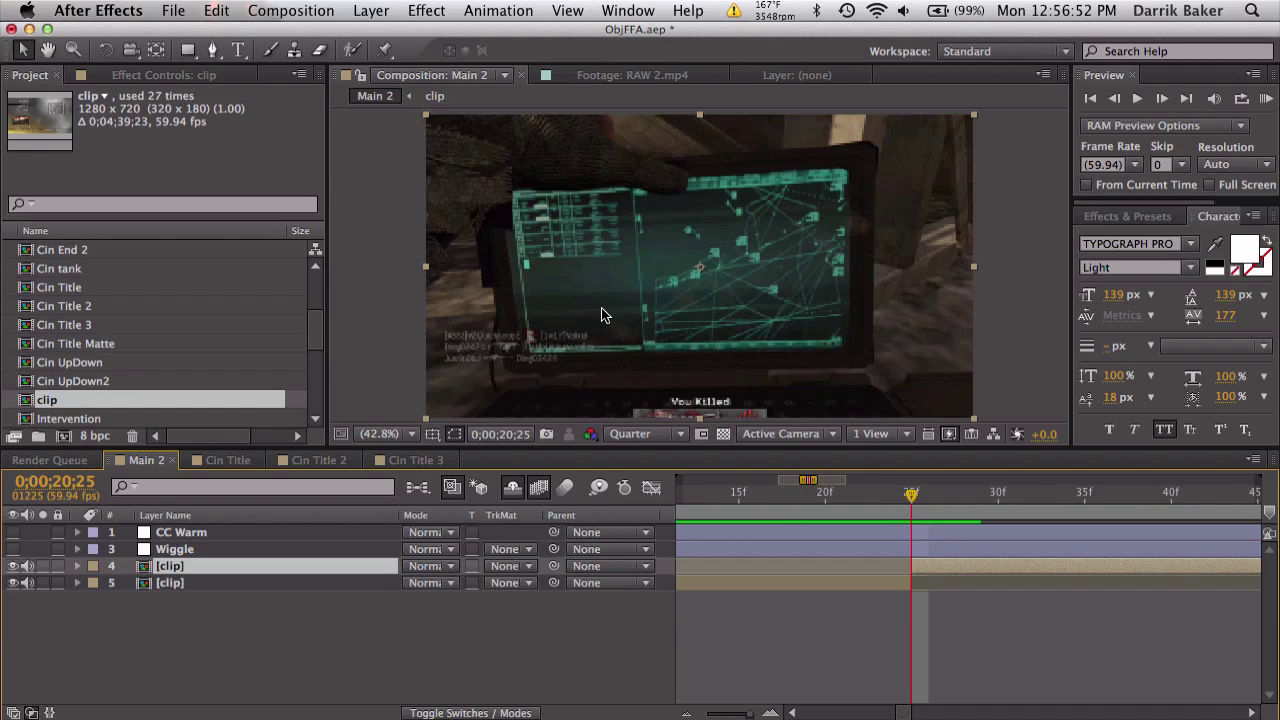
{"action": "left_click", "coordinate": [1162, 99]}
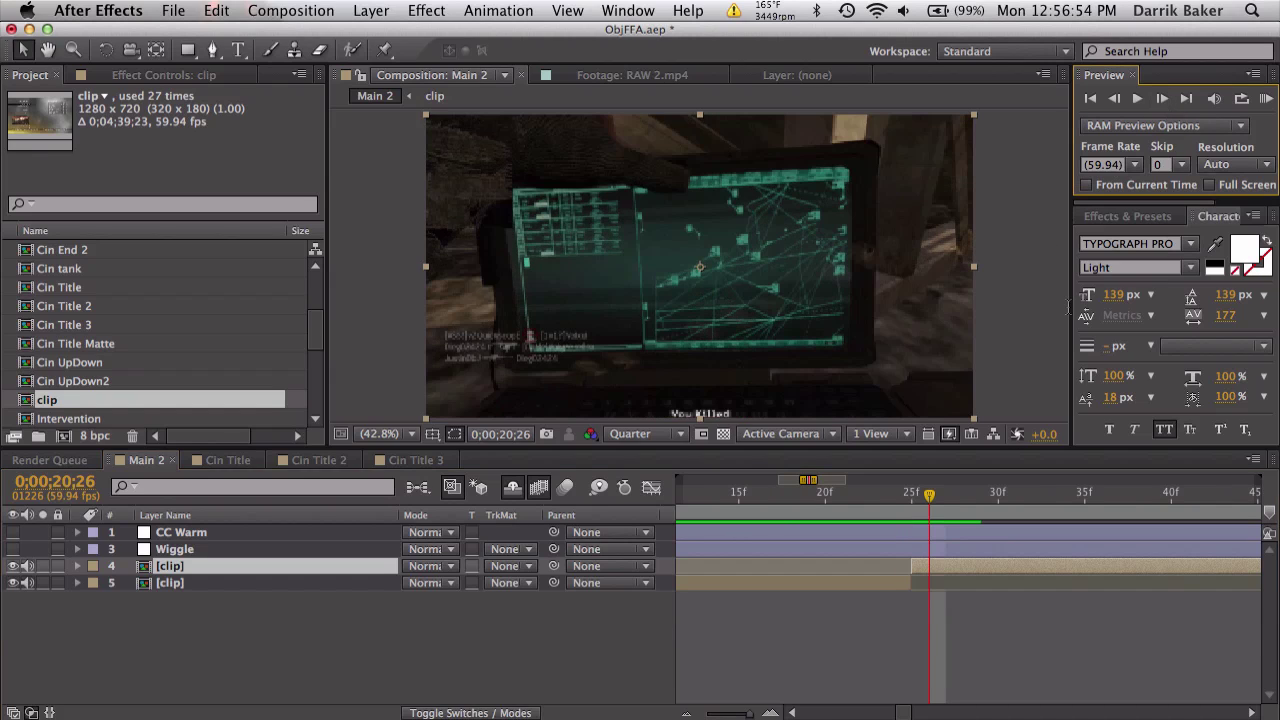
{"action": "key", "text": "super+shift+d"}
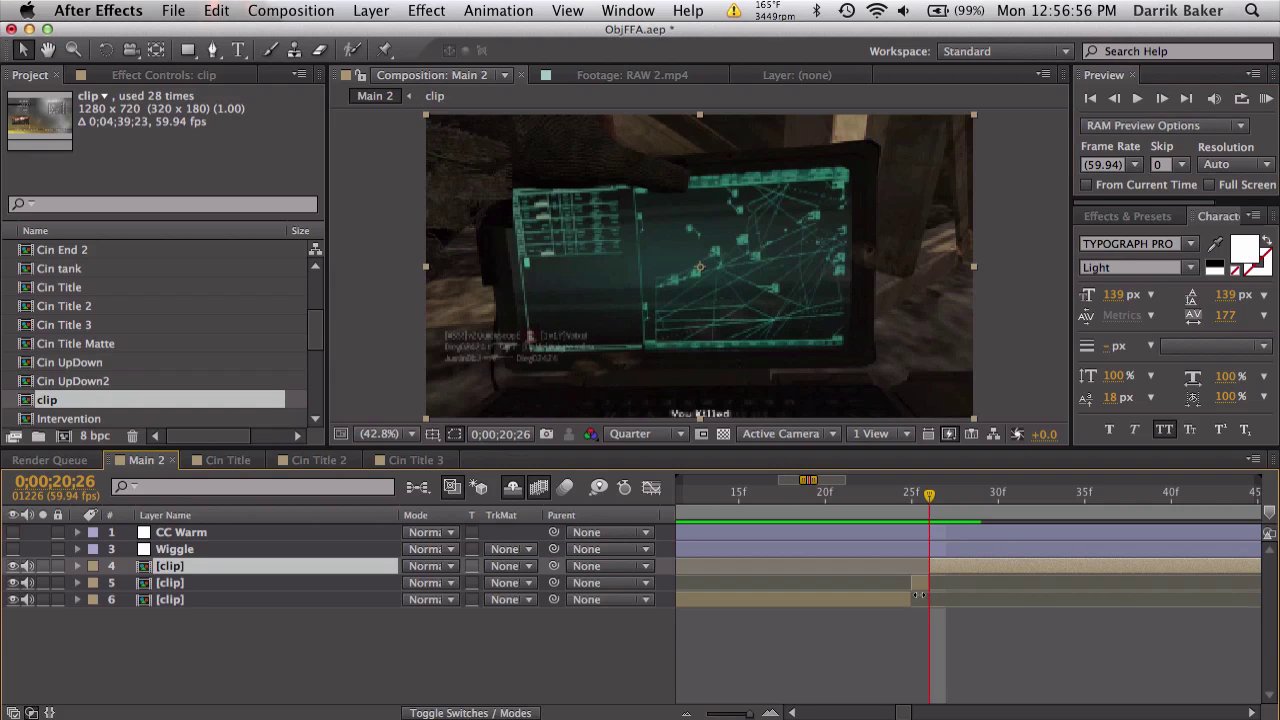
Apply Time > Freeze Frame to the one-frame laptop clip layer
{"action": "left_click", "coordinate": [922, 578]}
{"action": "right_click", "coordinate": [922, 578]}
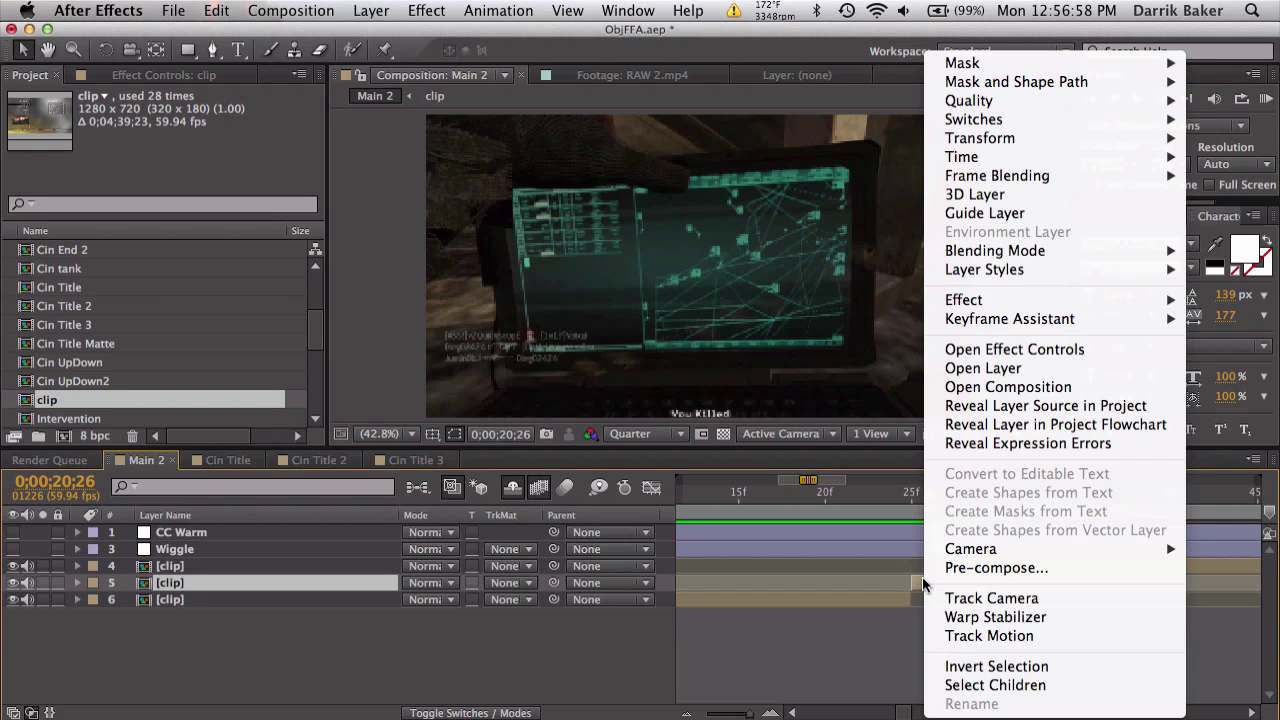
{"action": "mouse_move", "coordinate": [1000, 160]}
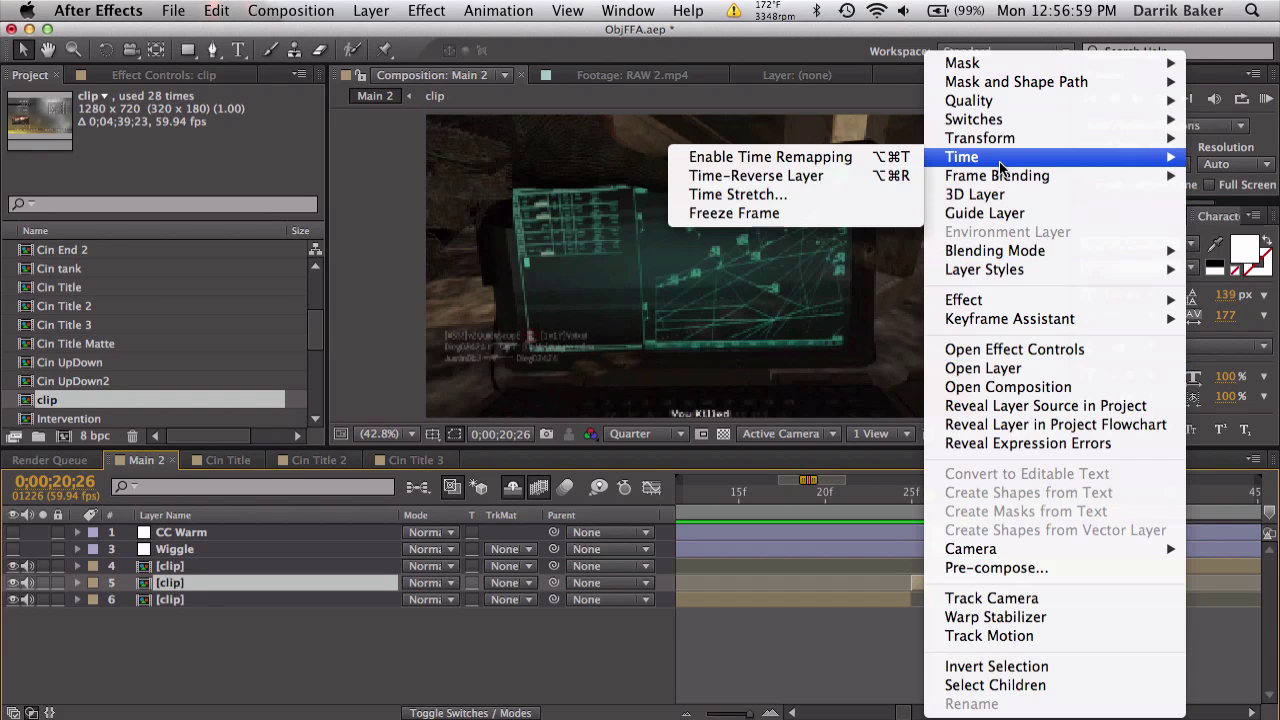
{"action": "left_click", "coordinate": [843, 214]}
Extend the frozen layer to about 0;00;20;50 and shift the remaining clip to follow it
{"action": "key", "text": "minus"}
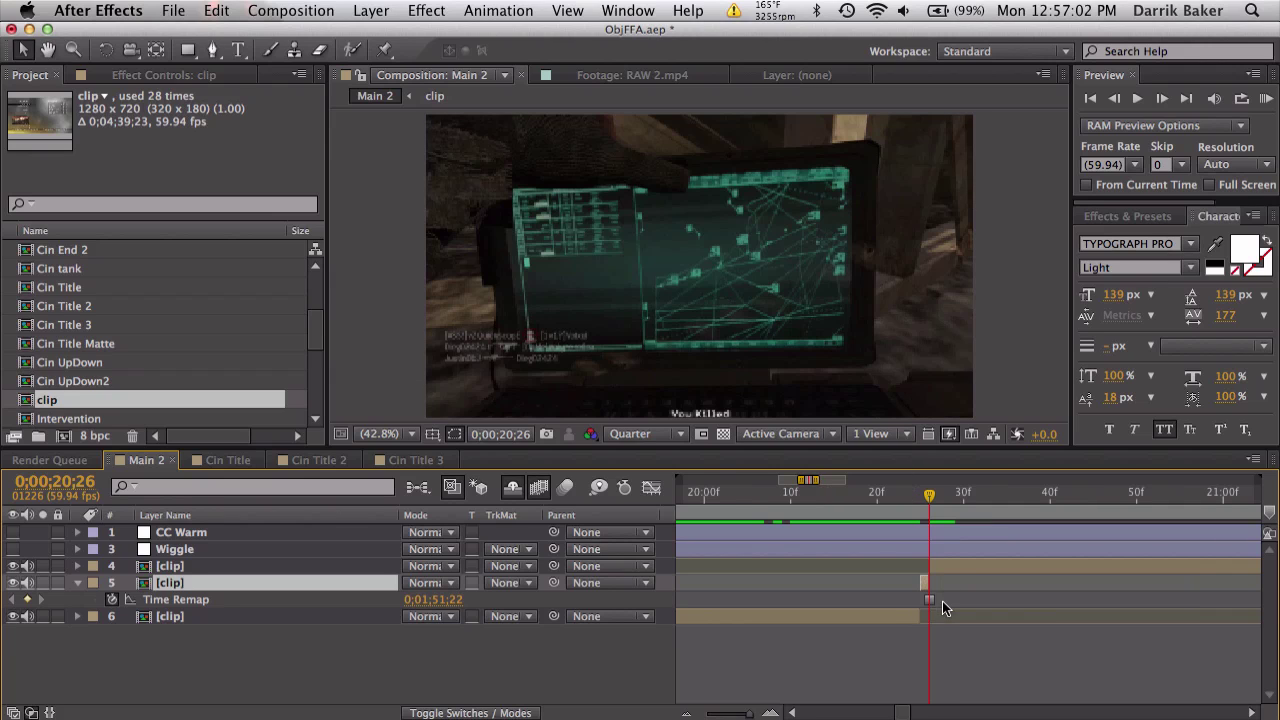
{"action": "left_click_drag", "start_coordinate": [927, 584], "coordinate": [1127, 584]}
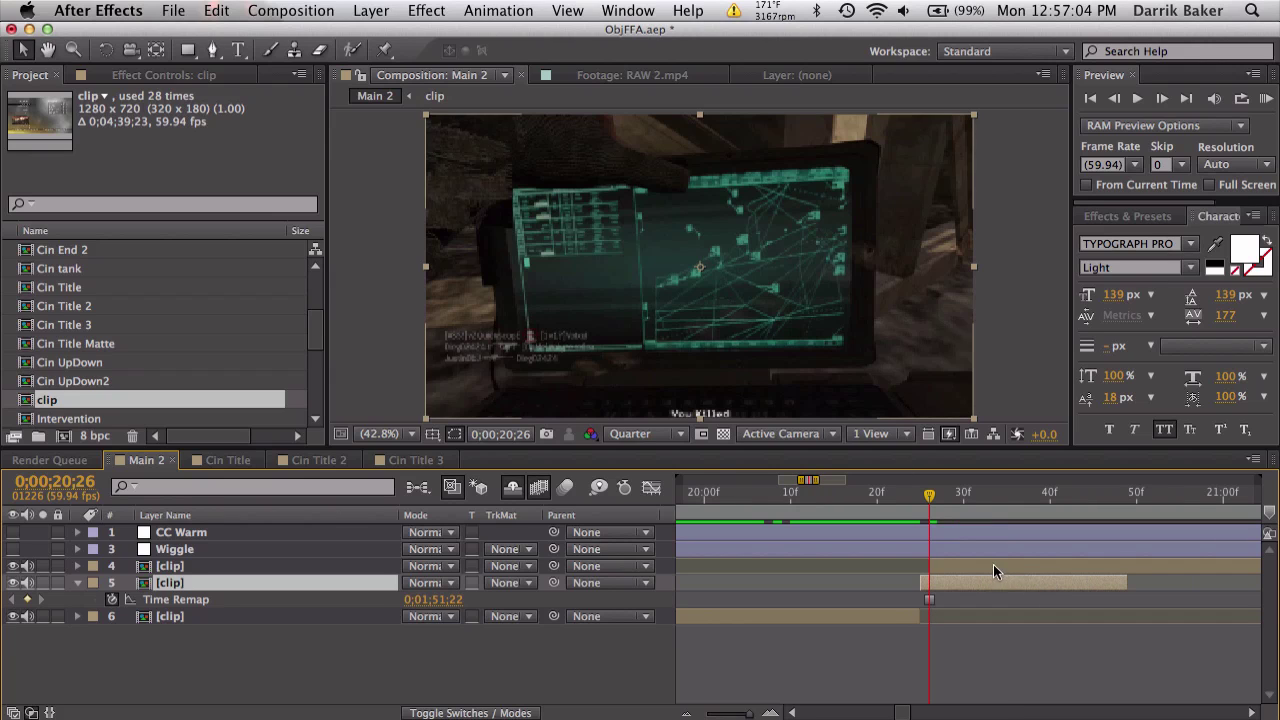
{"action": "left_click_drag", "start_coordinate": [993, 566], "coordinate": [1150, 567]}
{"action": "left_click_drag", "start_coordinate": [828, 505], "coordinate": [1180, 493]}
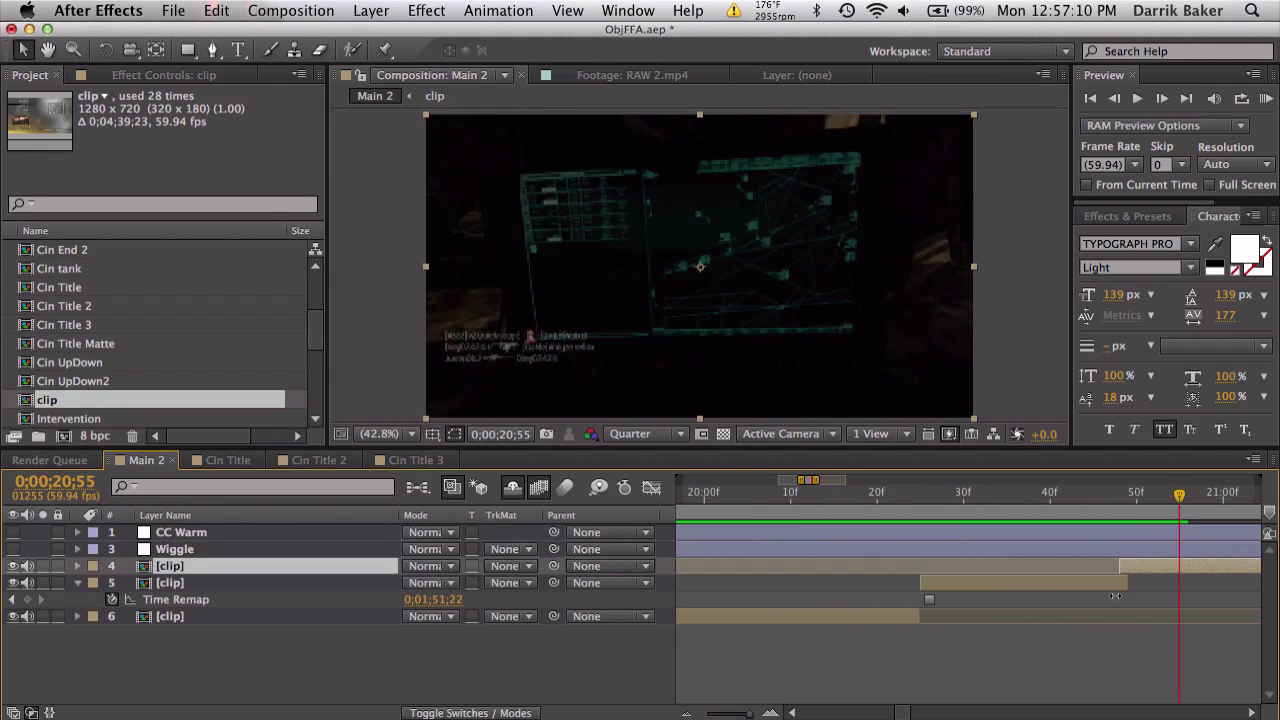
Trim layer 4's in-point to 0;00;21;10 and slide it to start after the previous clip
{"action": "key", "text": "minus"}
{"action": "left_click", "coordinate": [966, 495]}
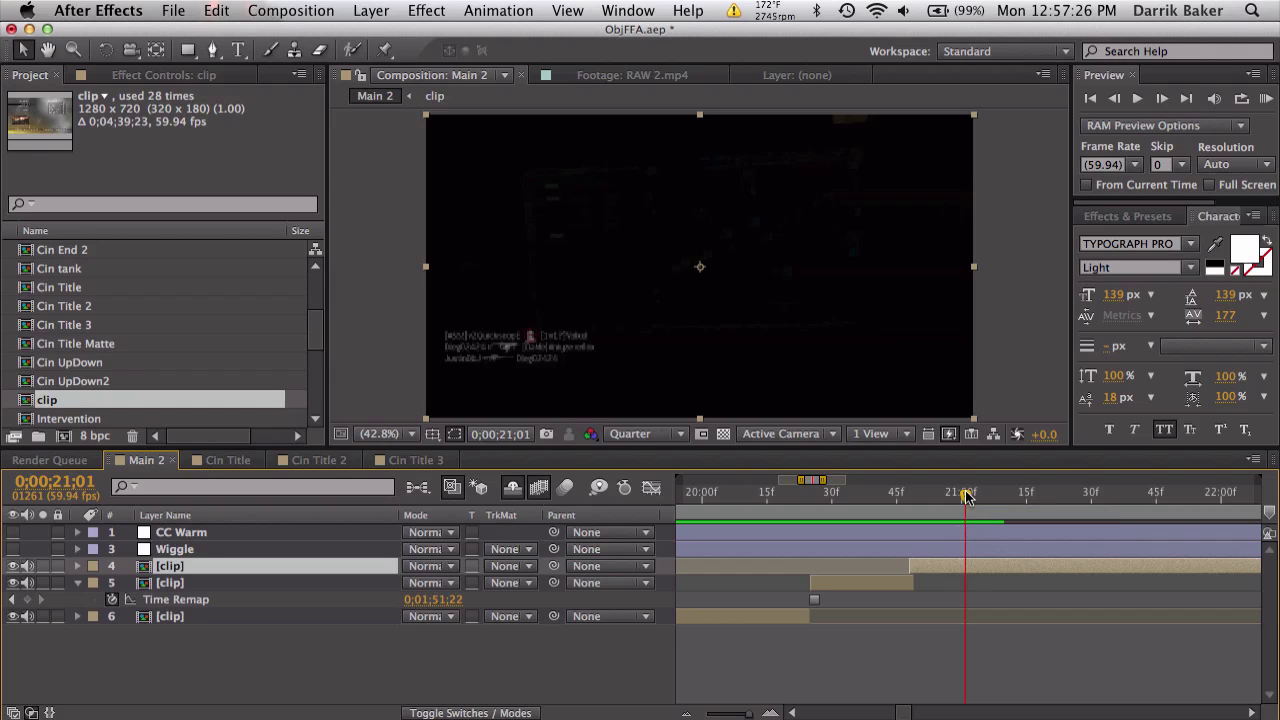
{"action": "left_click_drag", "start_coordinate": [966, 495], "coordinate": [1128, 512]}
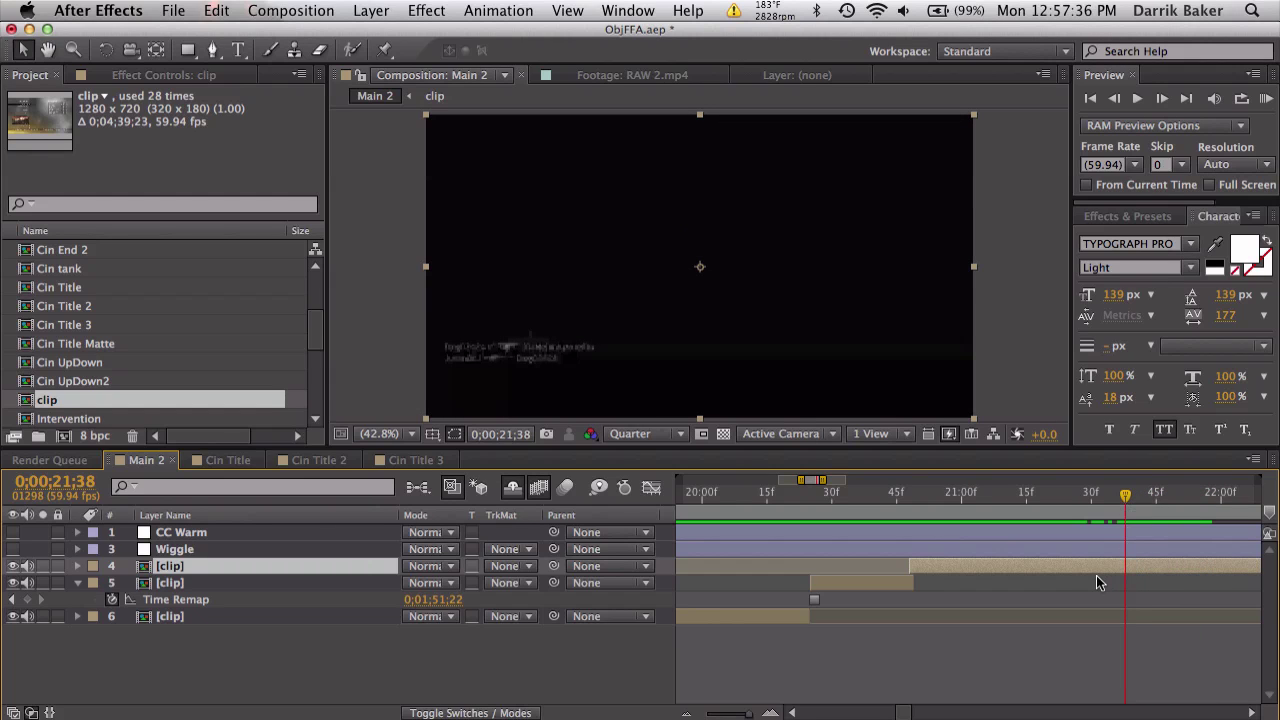
{"action": "key", "text": "alt+bracketleft"}
{"action": "scroll", "coordinate": [1120, 566], "scroll_direction": "right", "scroll_amount": 2}
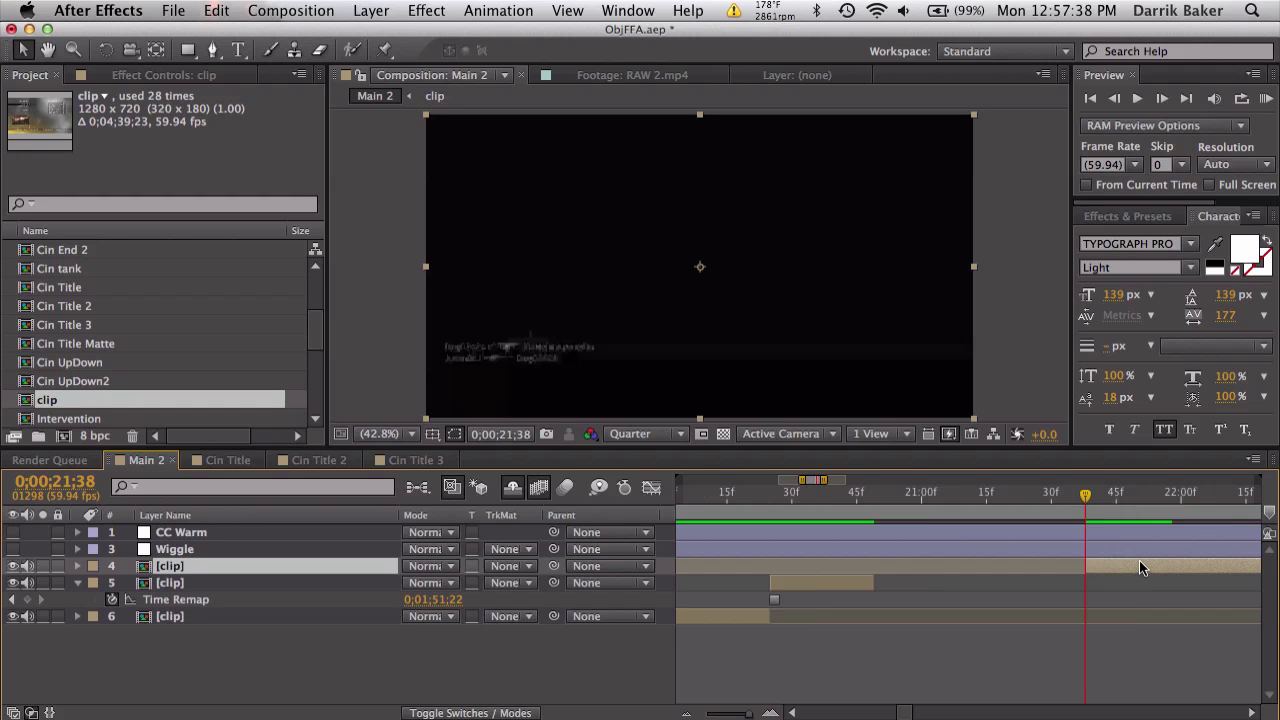
{"action": "left_click_drag", "start_coordinate": [1104, 563], "coordinate": [895, 565]}
Split the gameplay clip at 24;22, the first frame of the laptop shot
{"action": "scroll", "coordinate": [1007, 591], "scroll_direction": "right", "scroll_amount": 5}
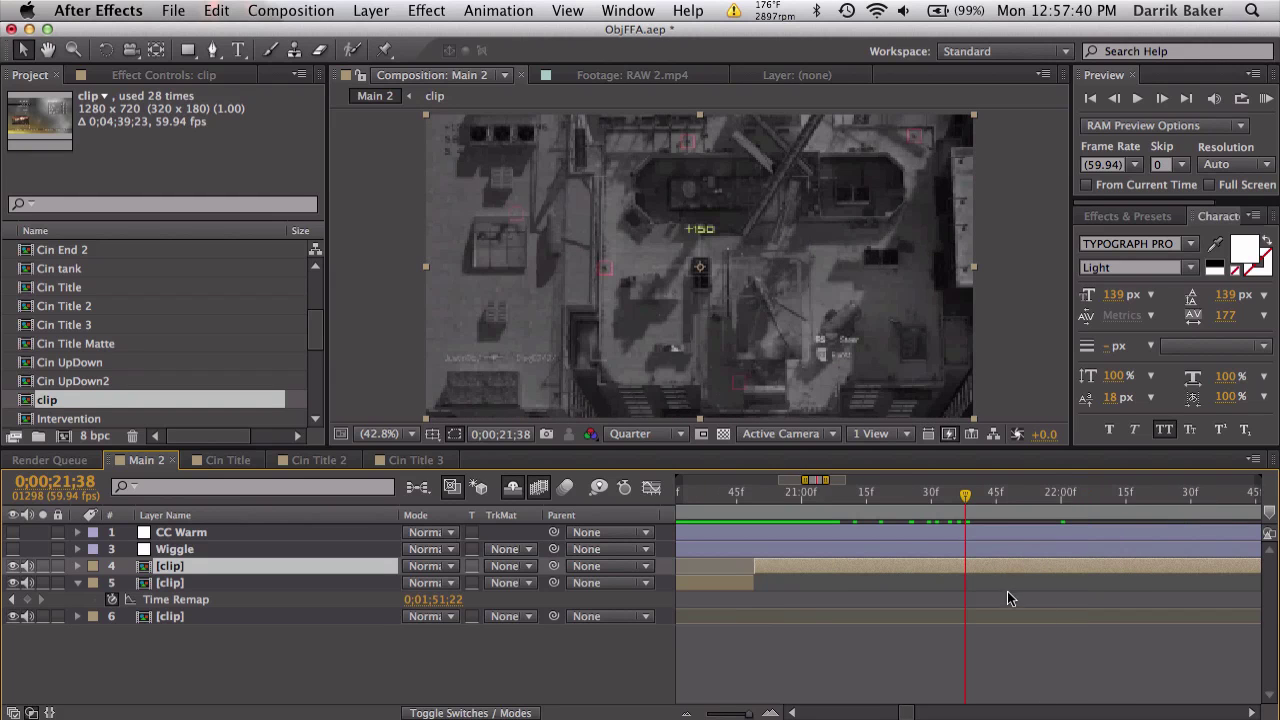
{"action": "left_click_drag", "start_coordinate": [968, 500], "coordinate": [1260, 500]}
{"action": "key", "text": "minus"}
{"action": "key", "text": "minus"}
{"action": "scroll", "coordinate": [1147, 571], "scroll_direction": "right", "scroll_amount": 10}
{"action": "left_click_drag", "start_coordinate": [855, 500], "coordinate": [915, 496]}
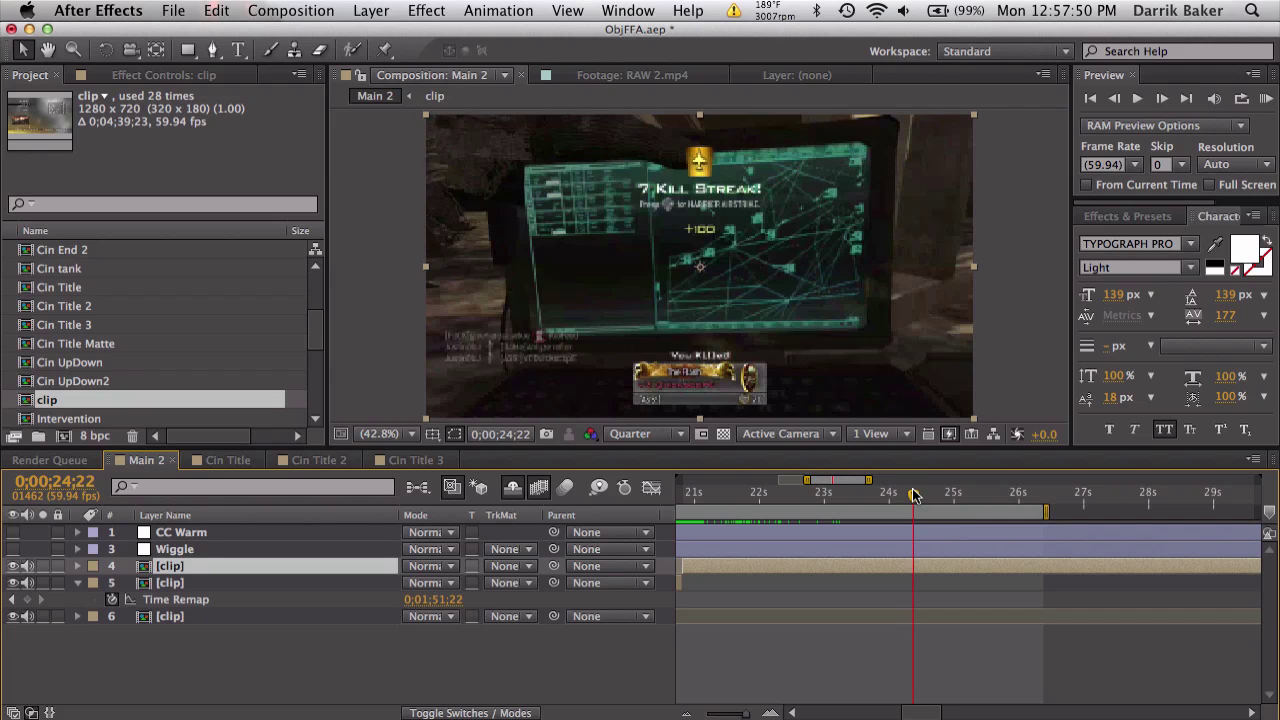
{"action": "left_click", "coordinate": [1114, 98]}
{"action": "left_click", "coordinate": [1114, 98]}
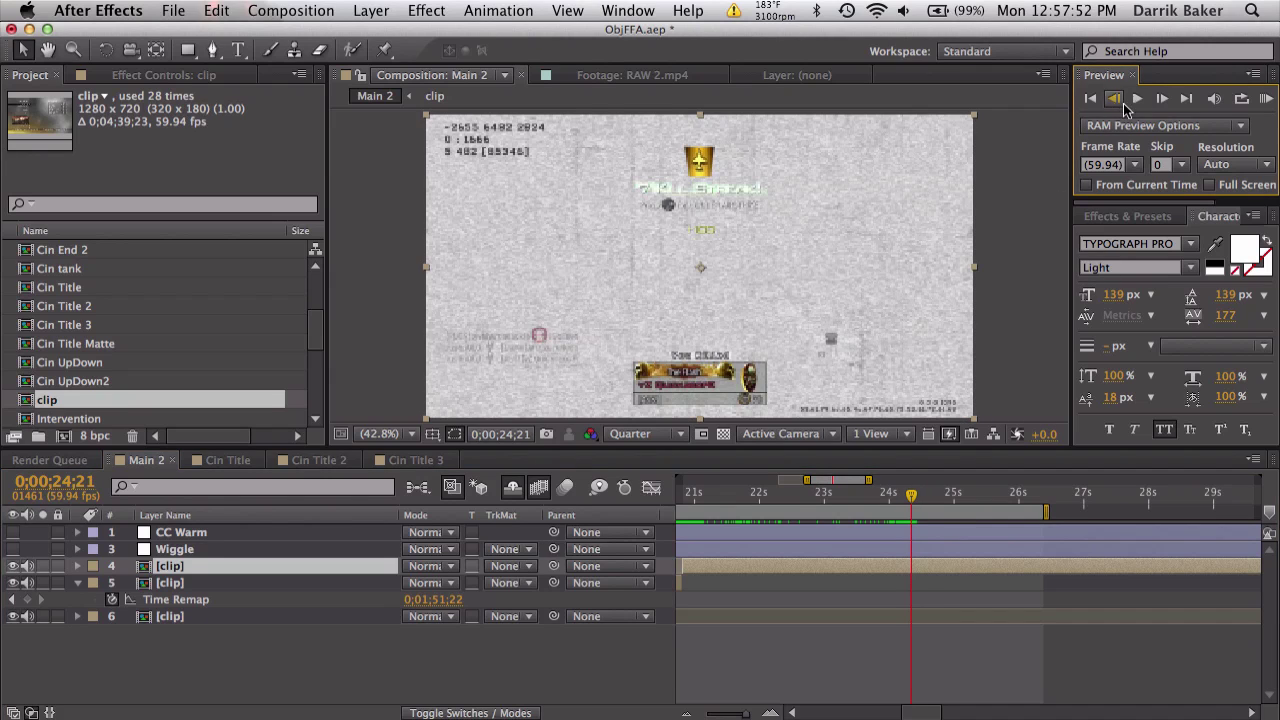
{"action": "left_click", "coordinate": [1162, 99]}
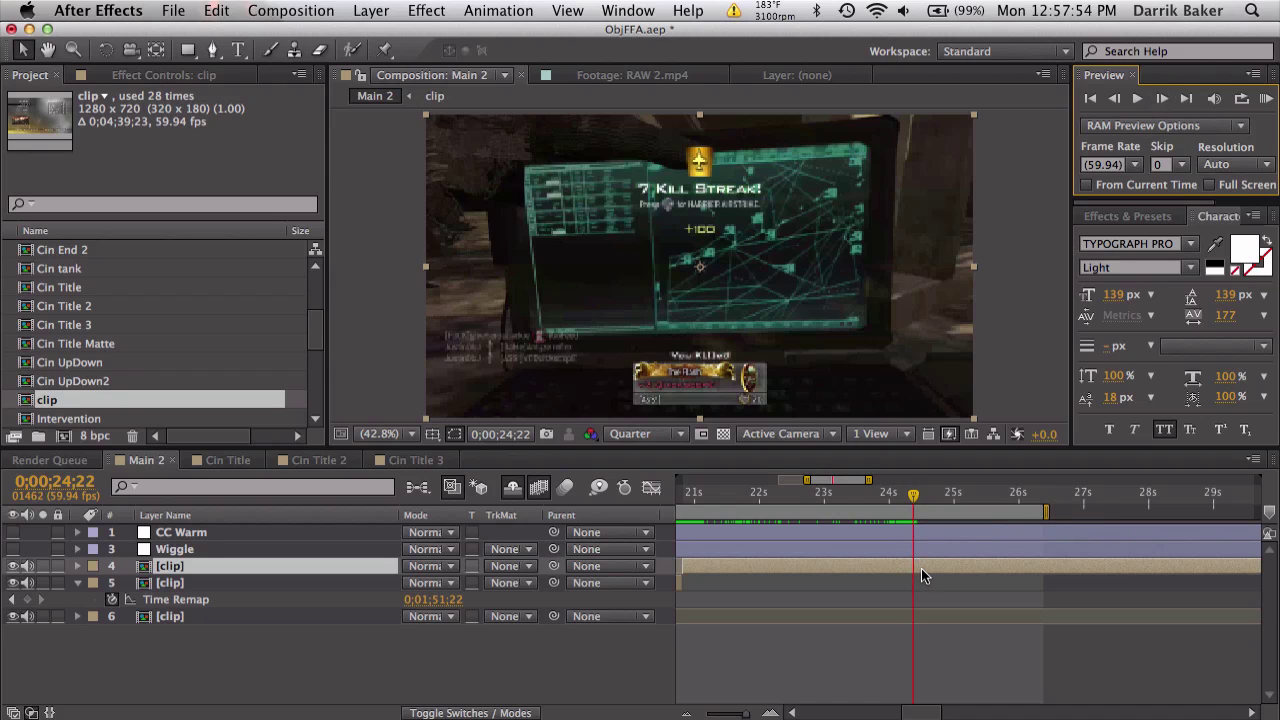
{"action": "key", "text": "super+shift+d"}
Select the earlier split section and review its aerial missile footage from 21 seconds
{"action": "scroll", "coordinate": [926, 628], "scroll_direction": "left", "scroll_amount": 3}
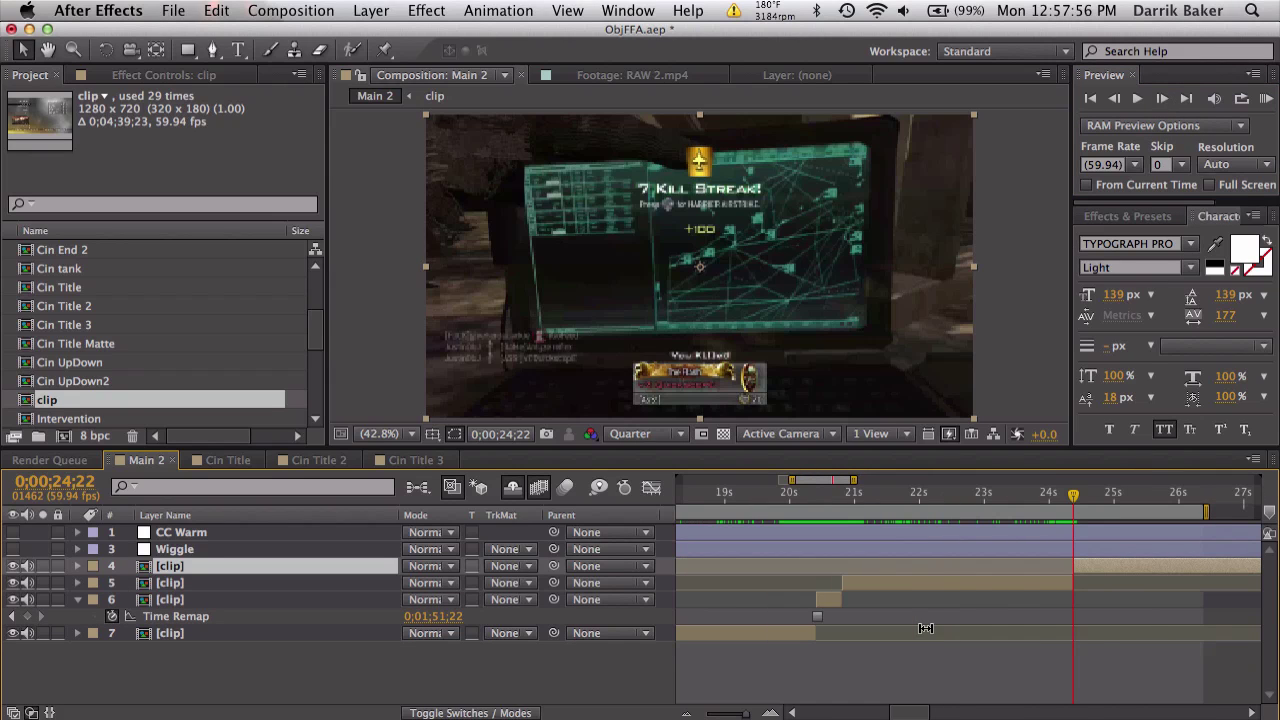
{"action": "left_click", "coordinate": [921, 584]}
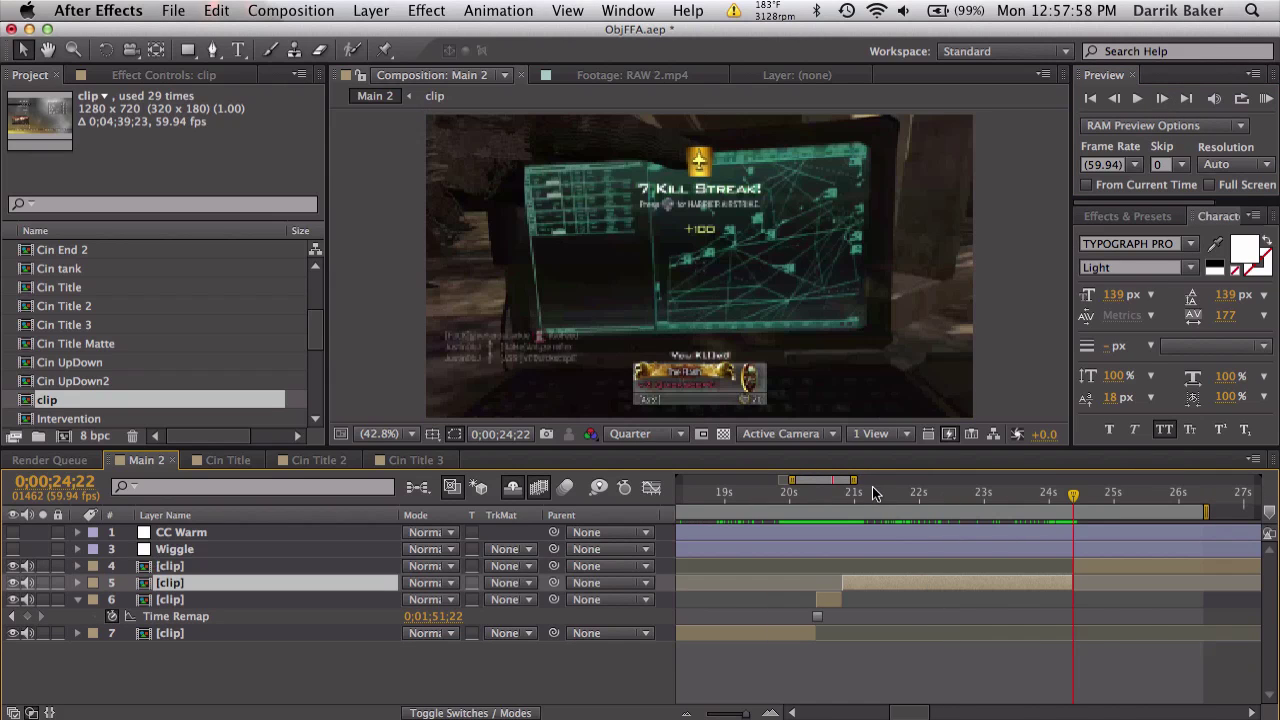
{"action": "left_click", "coordinate": [867, 496]}
{"action": "left_click_drag", "start_coordinate": [867, 500], "coordinate": [951, 496]}
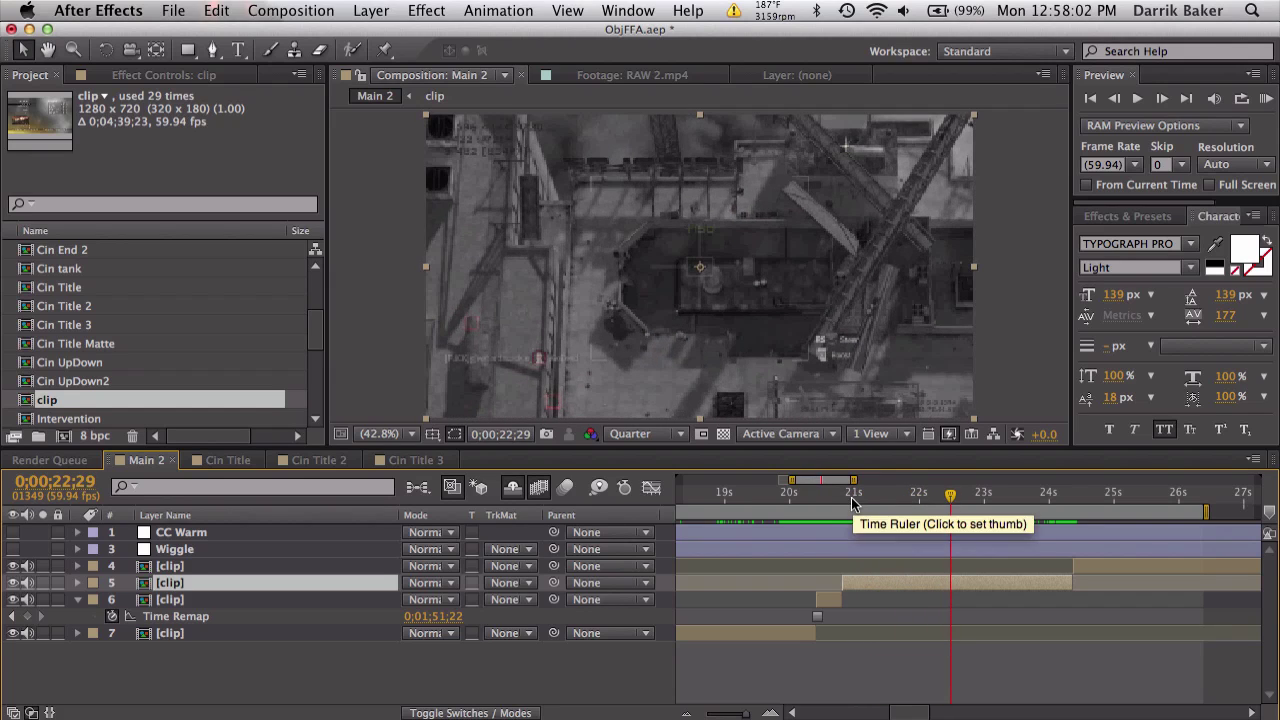
{"action": "left_click_drag", "start_coordinate": [850, 498], "coordinate": [1042, 500]}
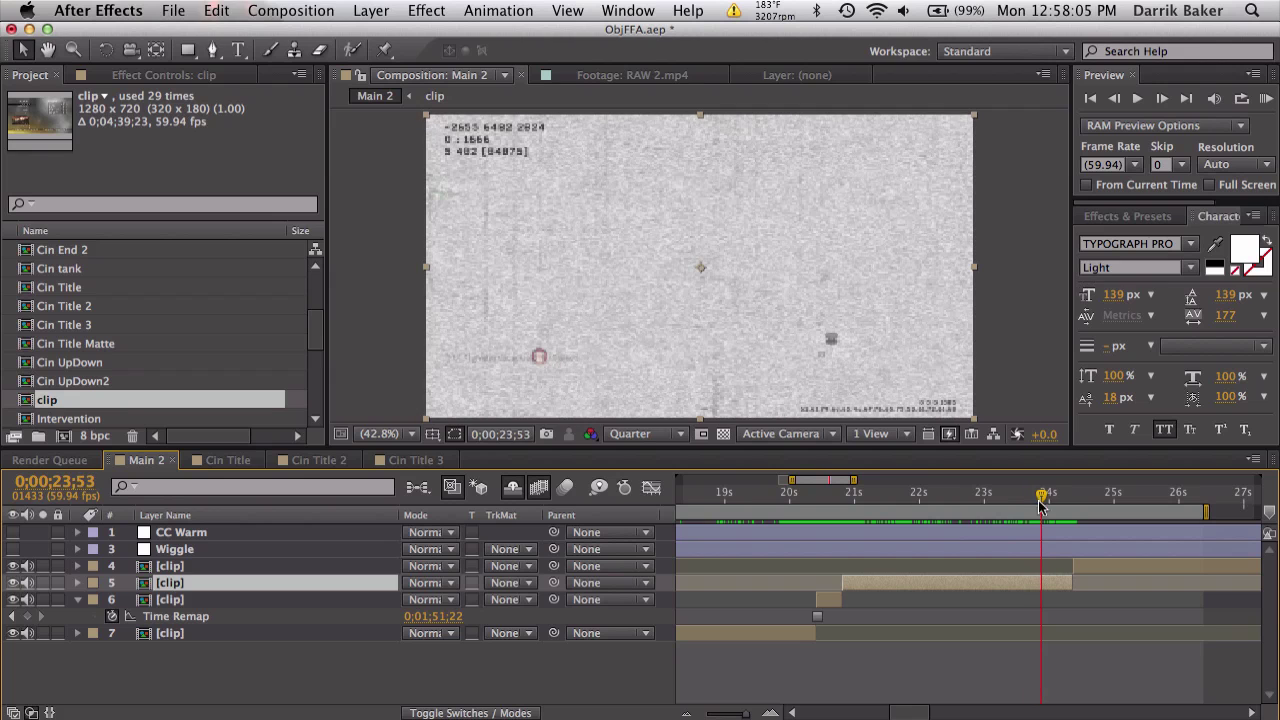
Time-stretch the aerial missile clip to a 75% stretch factor
{"action": "right_click", "coordinate": [987, 579]}
{"action": "mouse_move", "coordinate": [1030, 157]}
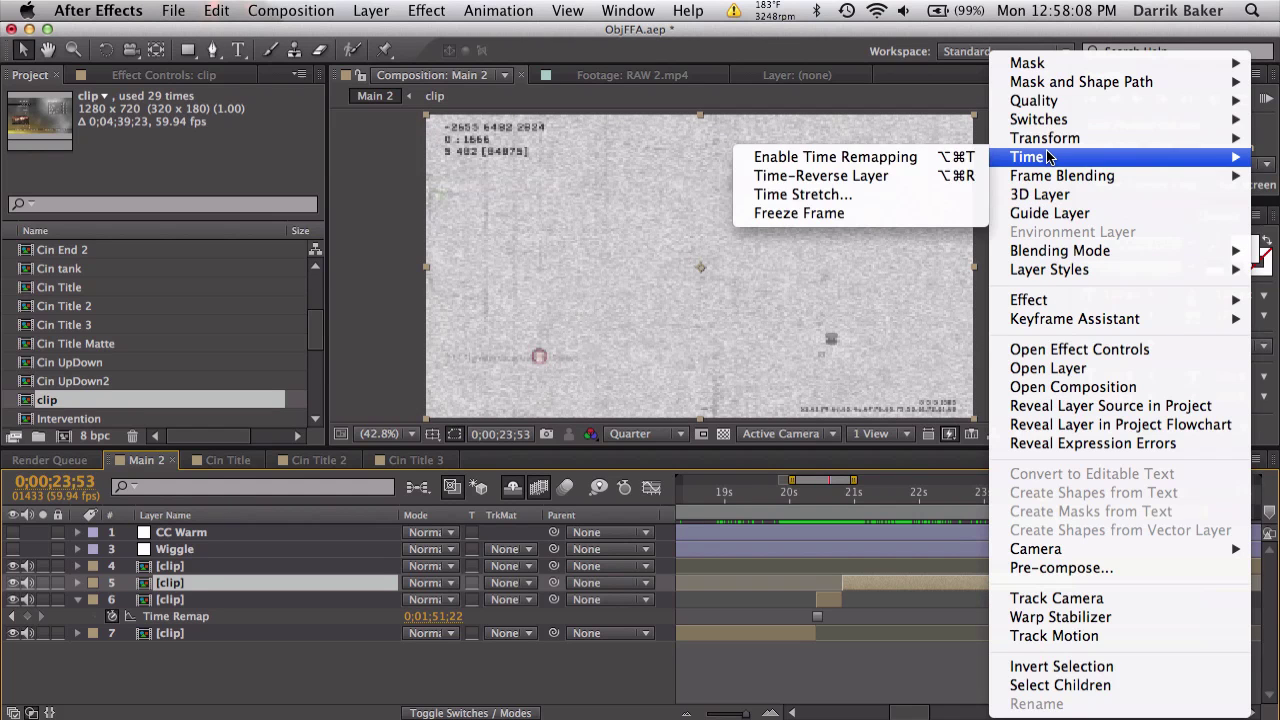
{"action": "left_click", "coordinate": [920, 195]}
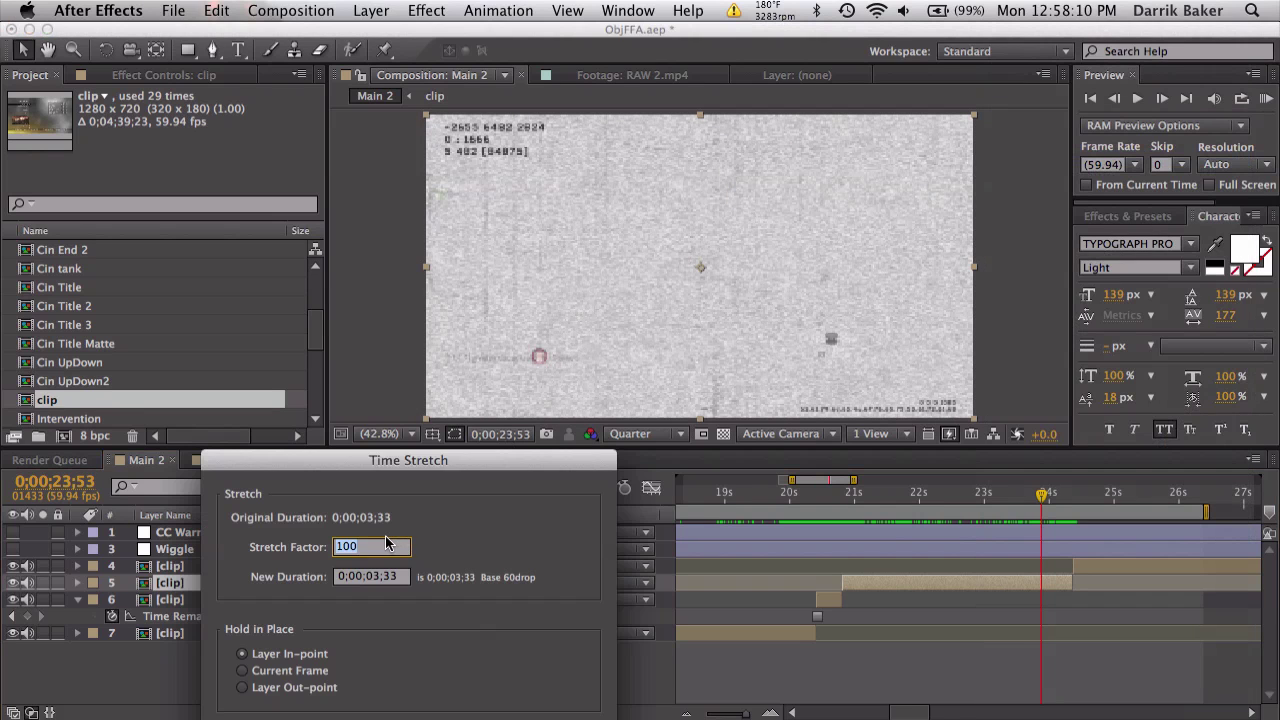
{"action": "type", "text": "75"}
{"action": "key", "text": "Return"}
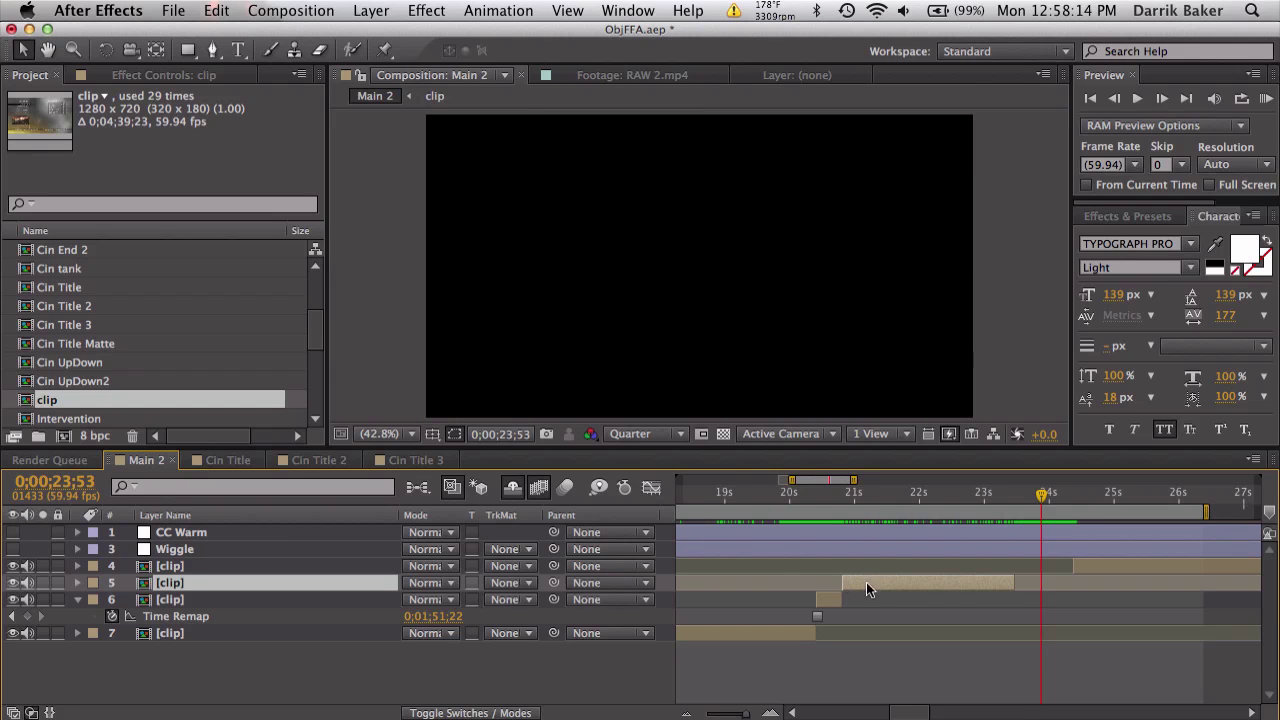
Move the missile clip earlier so it starts at 0;00;20;26 over the frozen laptop layer
{"action": "left_click_drag", "start_coordinate": [862, 503], "coordinate": [815, 505]}
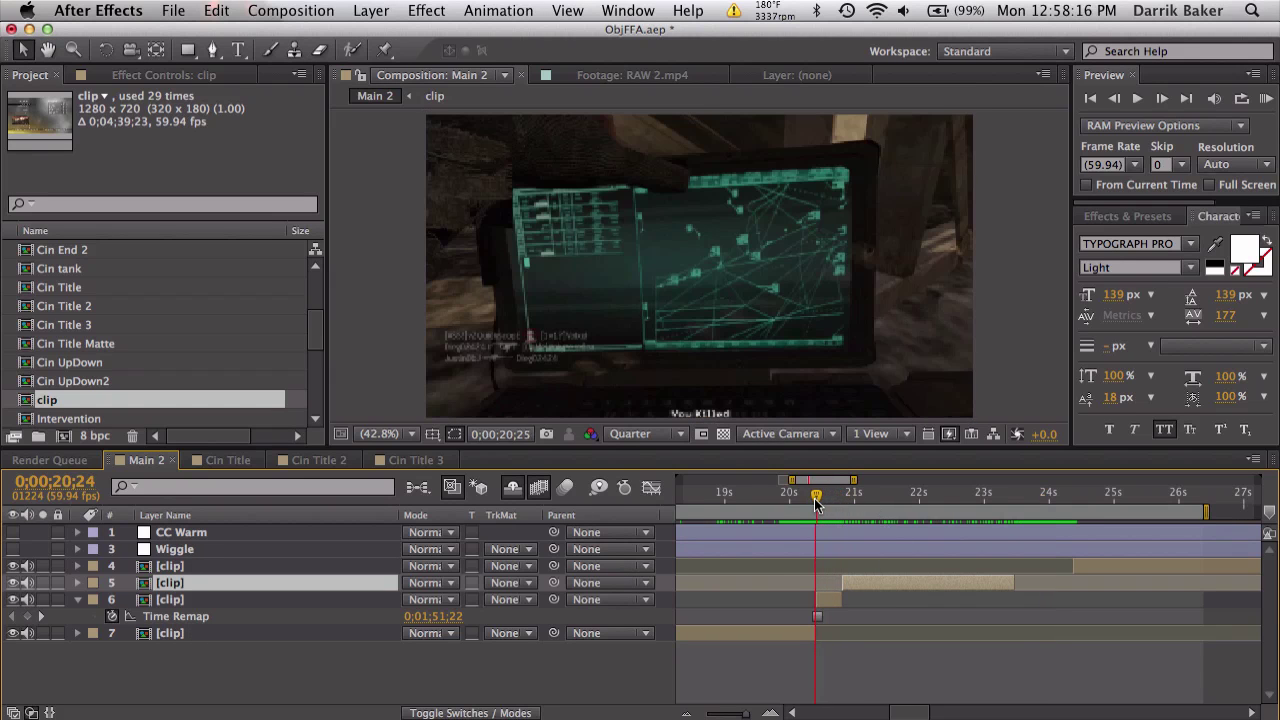
{"action": "key", "text": "equal"}
{"action": "key", "text": "equal"}
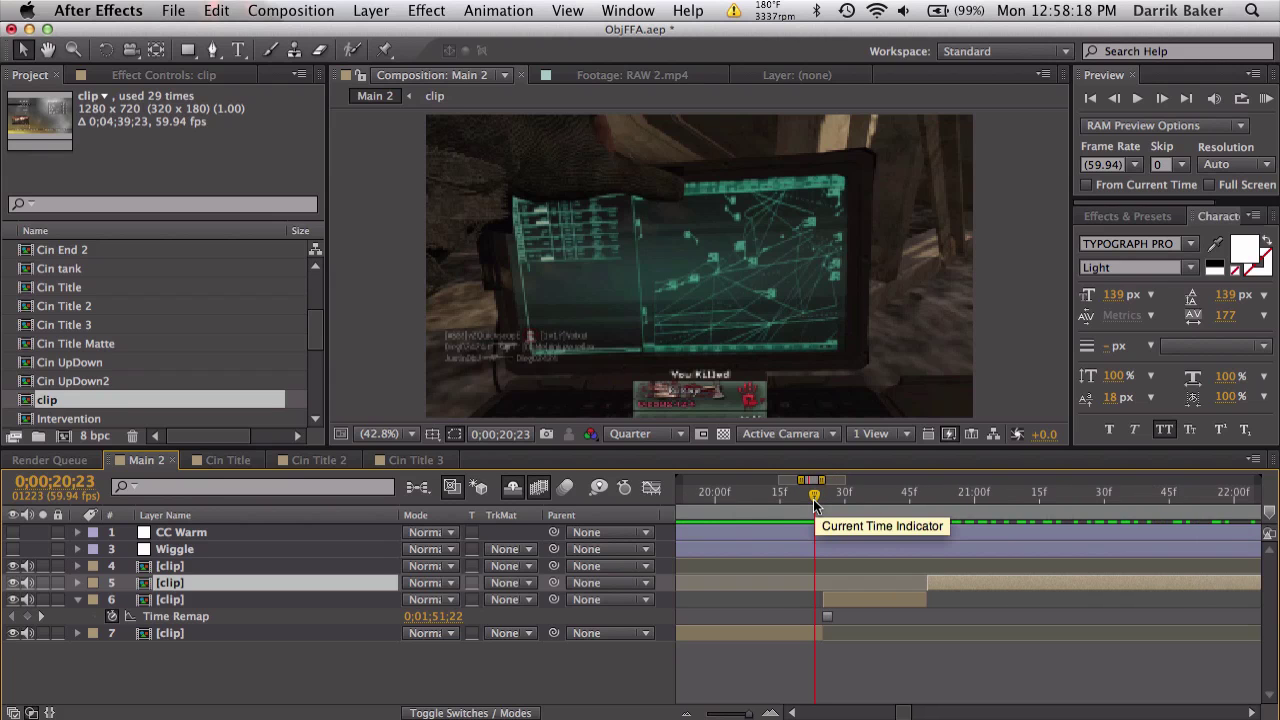
{"action": "mouse_move", "coordinate": [813, 499]}
{"action": "left_mouse_down"}
{"action": "mouse_move", "coordinate": [776, 508]}
{"action": "mouse_move", "coordinate": [822, 507]}
{"action": "left_mouse_up"}
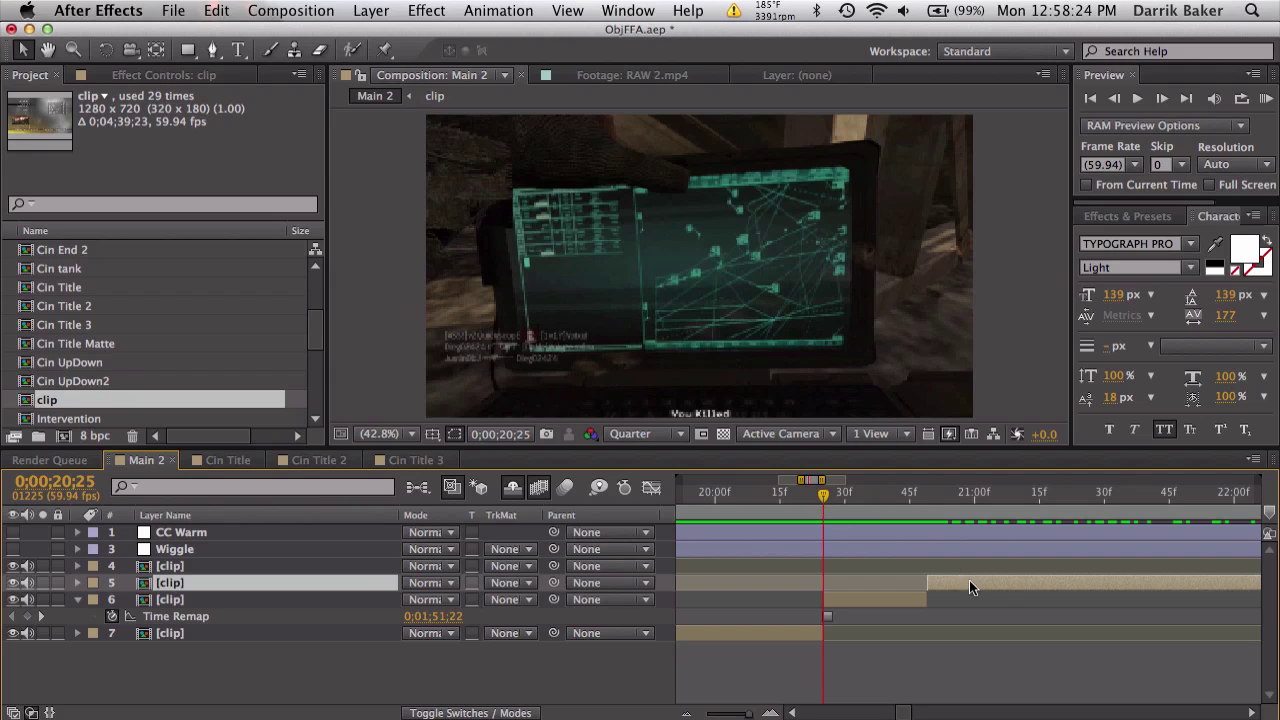
{"action": "left_click_drag", "start_coordinate": [969, 582], "coordinate": [868, 587]}
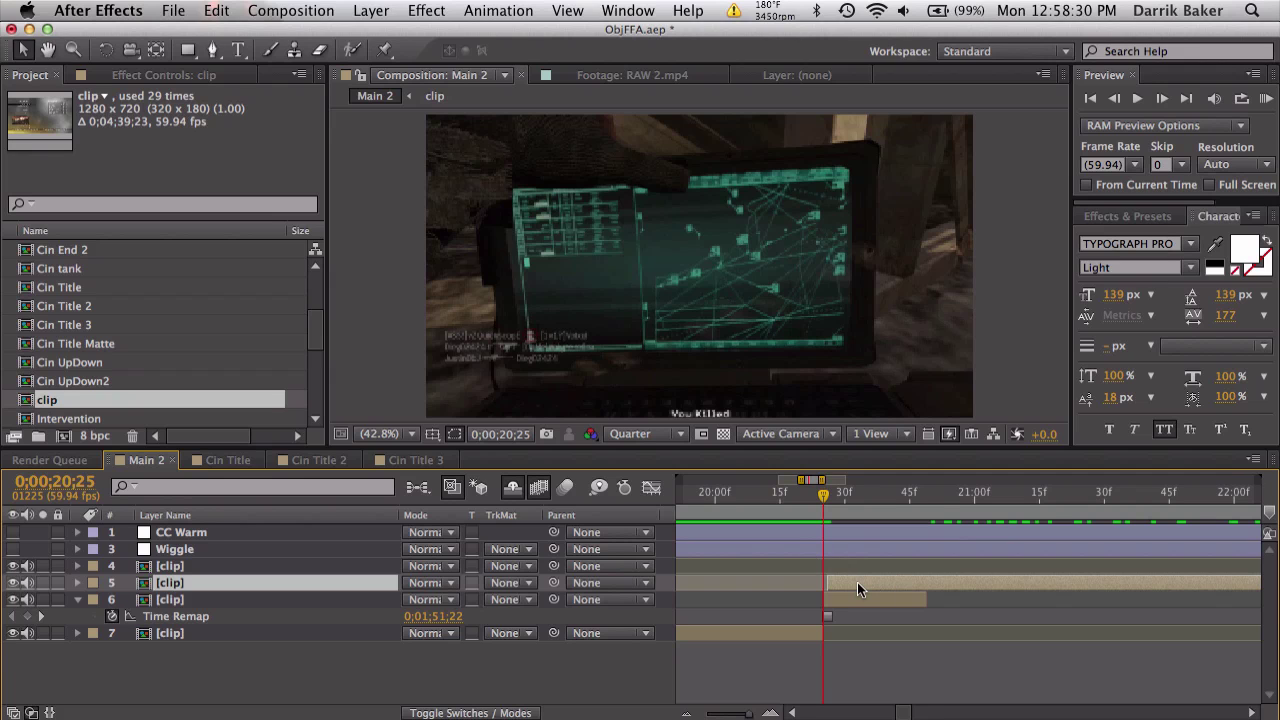
{"action": "left_click_drag", "start_coordinate": [869, 582], "coordinate": [864, 582]}
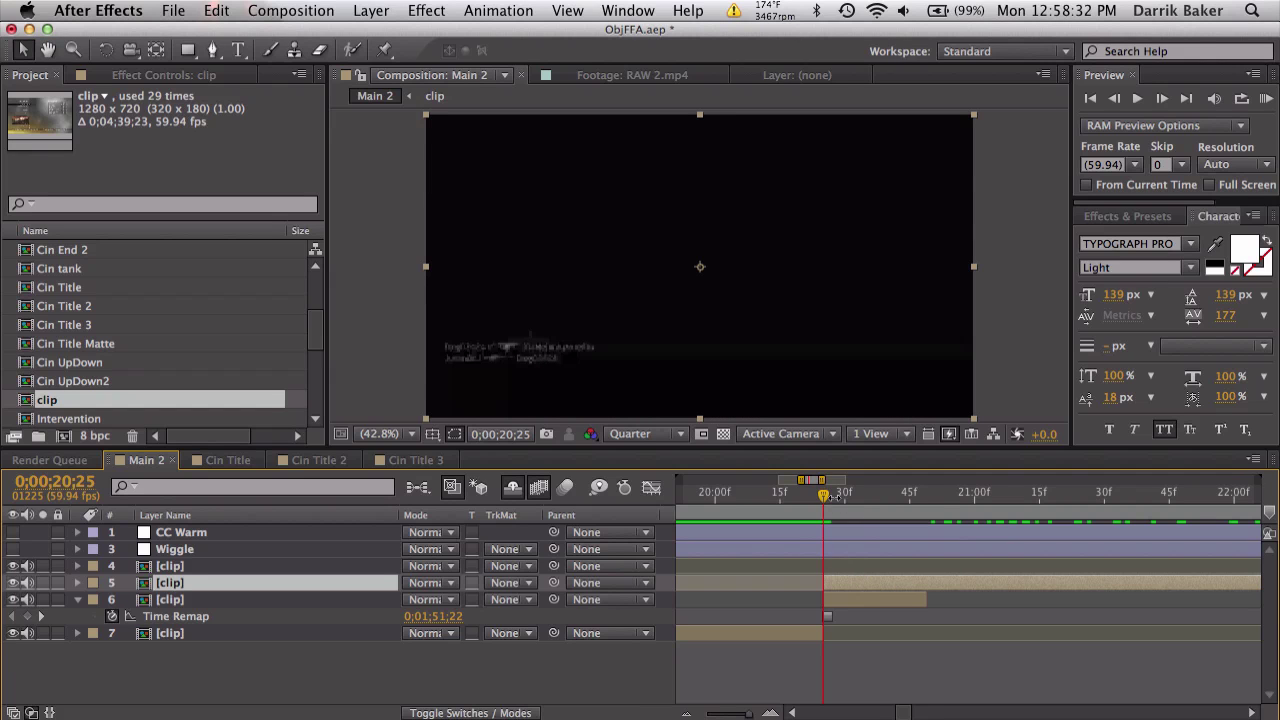
{"action": "left_click", "coordinate": [867, 494]}
{"action": "left_click_drag", "start_coordinate": [867, 494], "coordinate": [826, 497]}
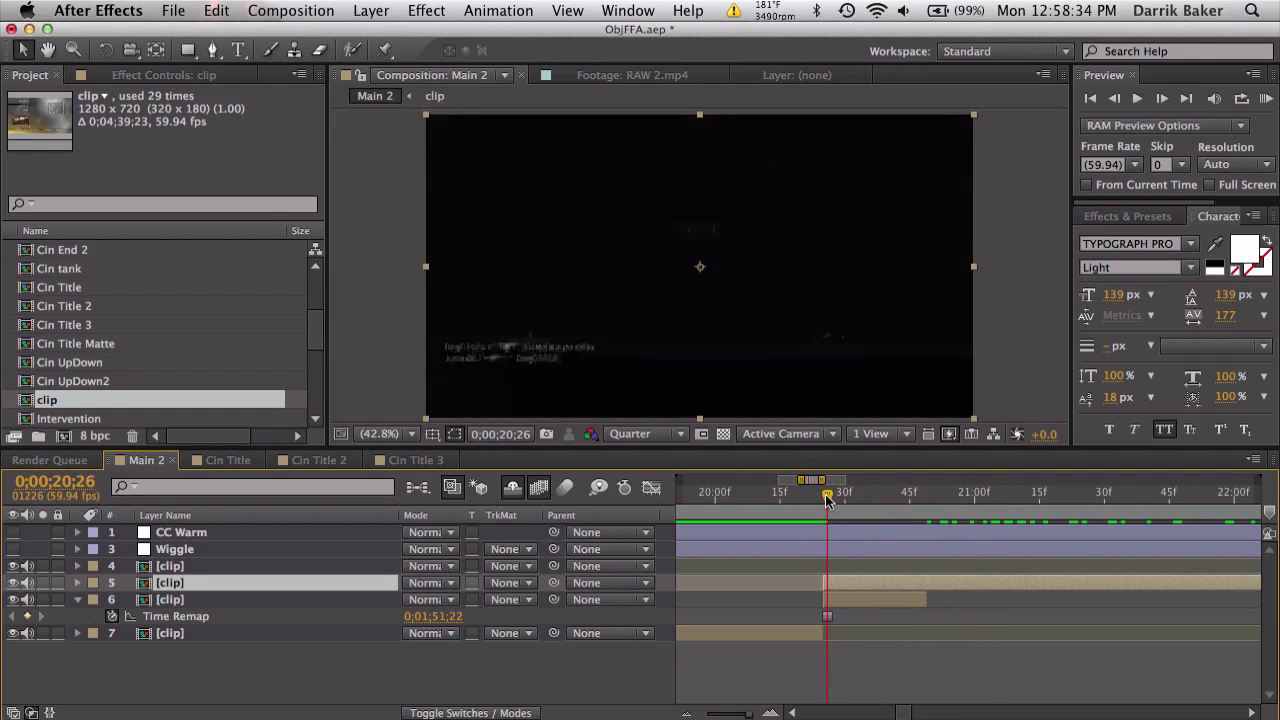
{"action": "left_click", "coordinate": [14, 582]}
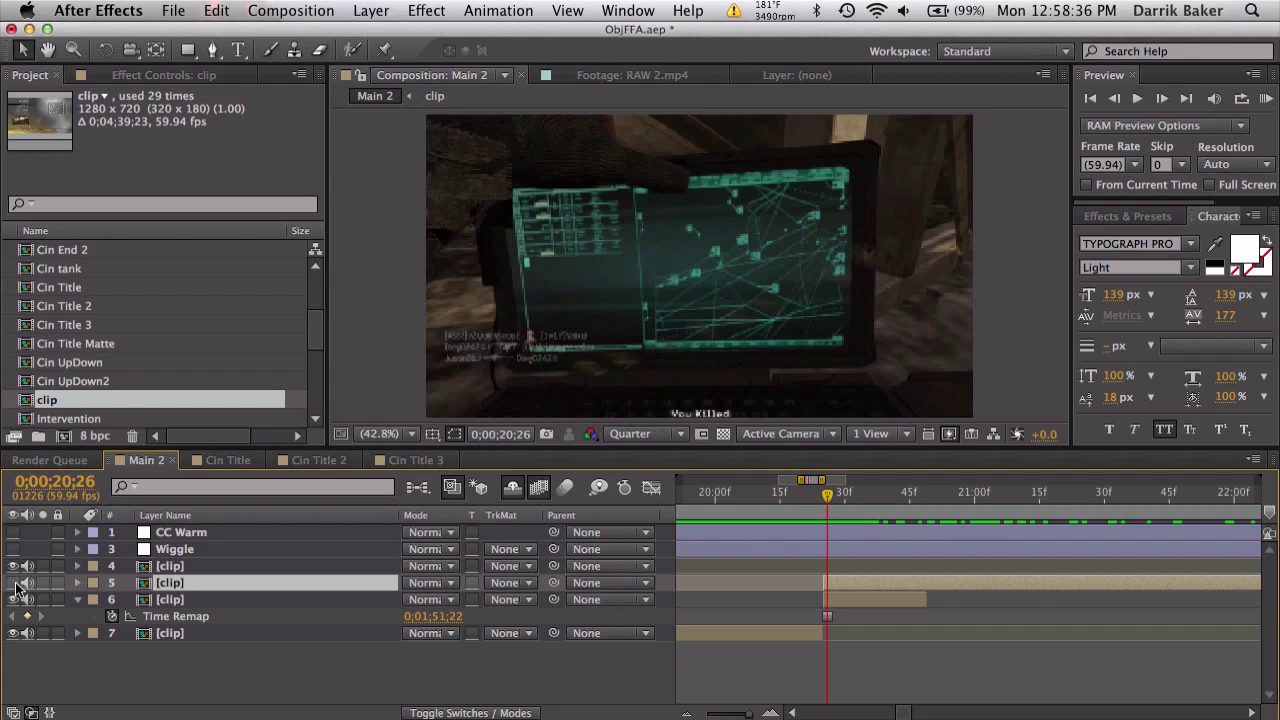
Create a full-size white solid, place it below the Wiggle layer, and hide it
{"action": "left_click", "coordinate": [371, 10]}
{"action": "mouse_move", "coordinate": [385, 34]}
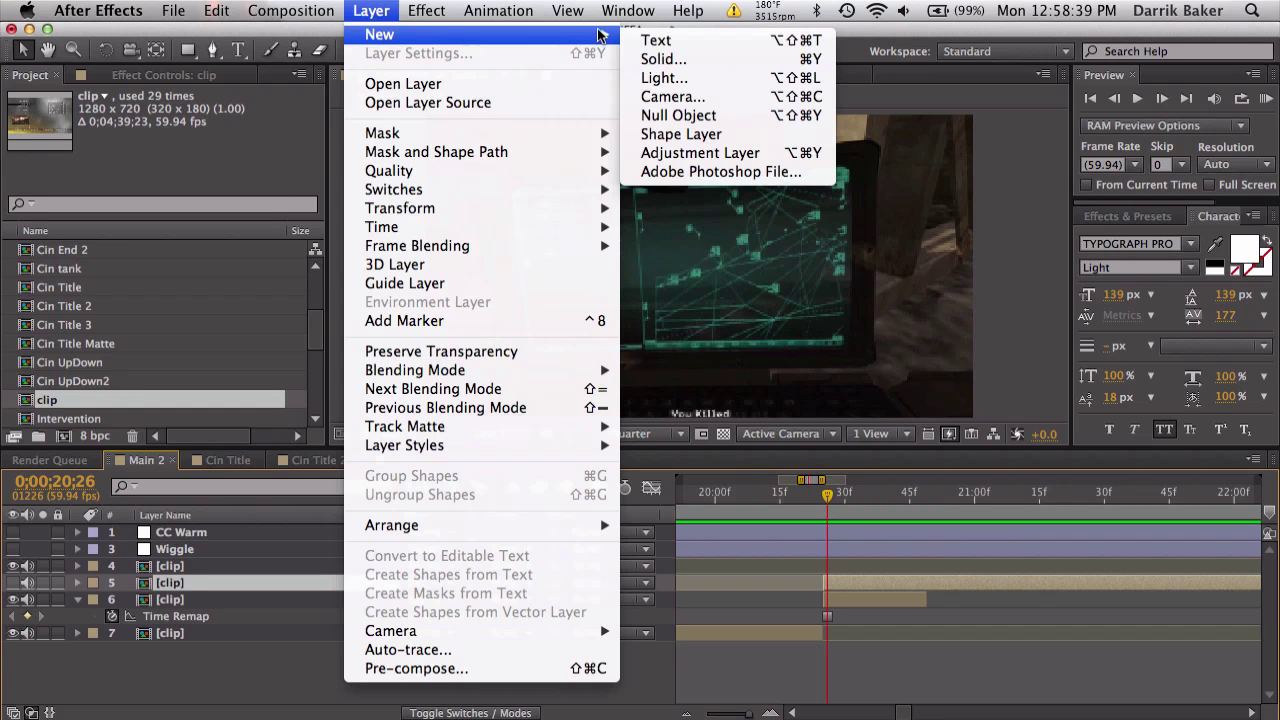
{"action": "left_click", "coordinate": [741, 58]}
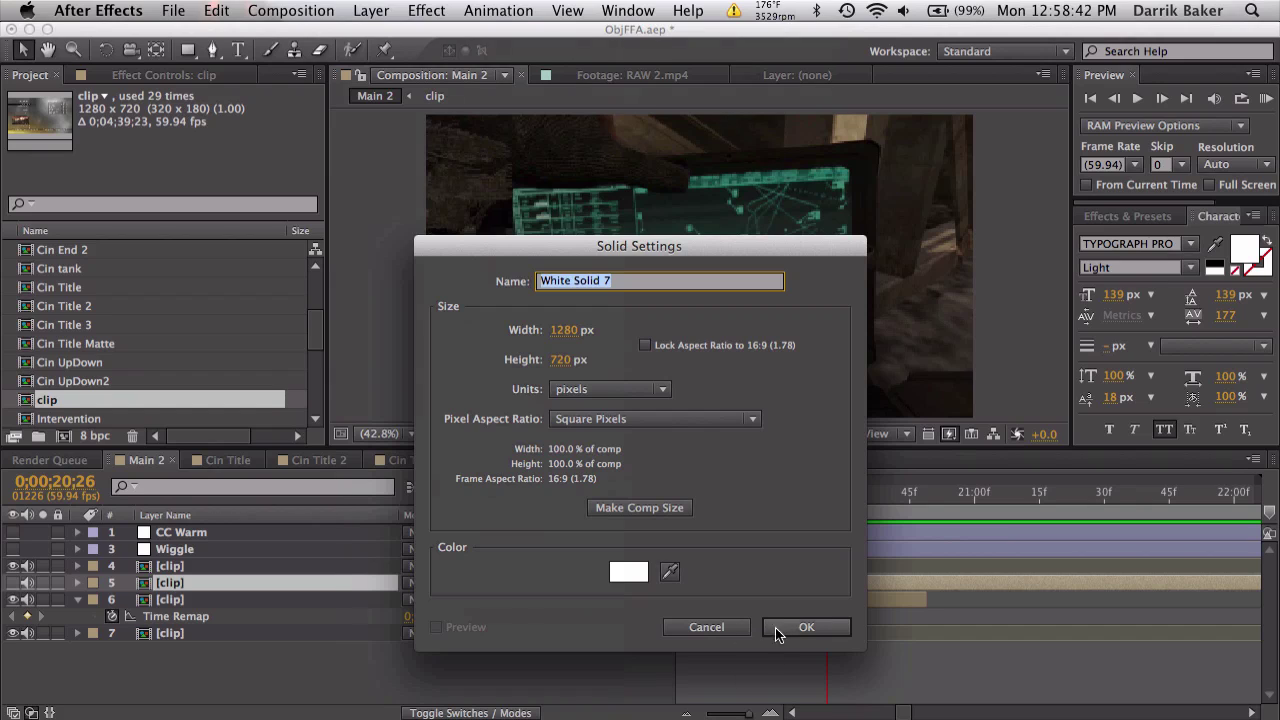
{"action": "left_click", "coordinate": [805, 627]}
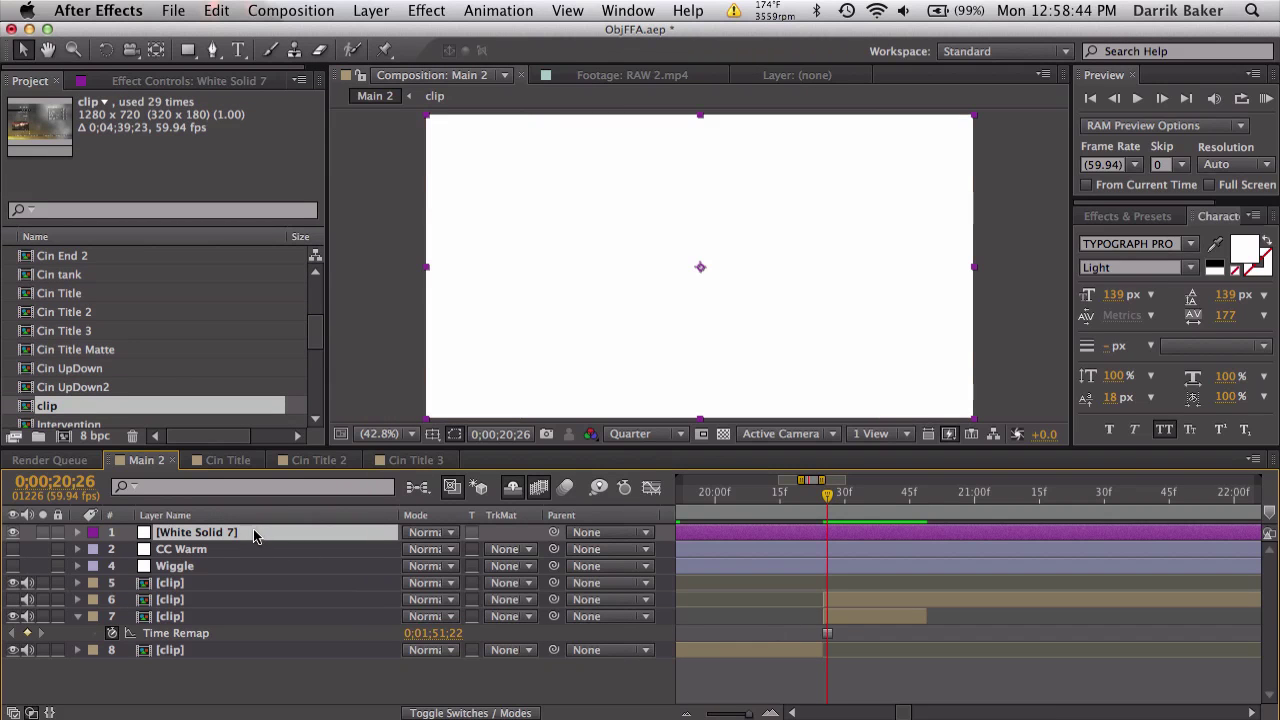
{"action": "left_click_drag", "start_coordinate": [253, 537], "coordinate": [252, 580]}
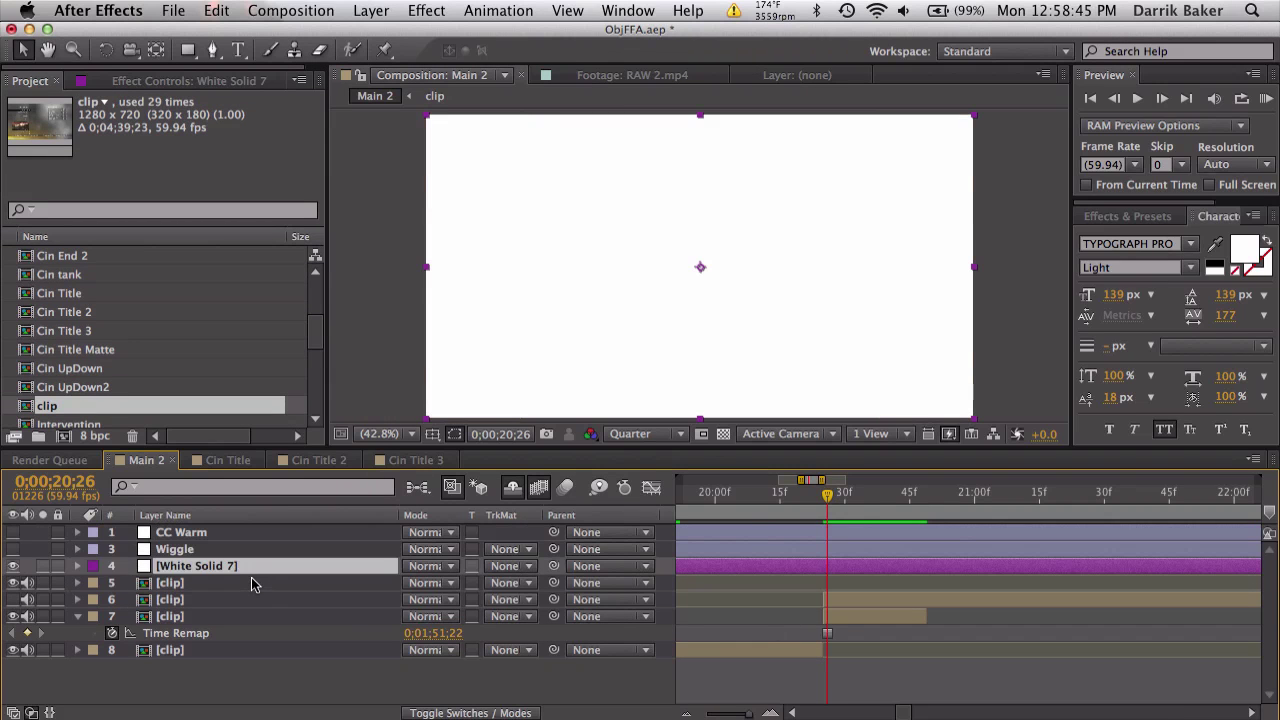
{"action": "left_click", "coordinate": [14, 566]}
Rename the white solid to Matte
{"action": "left_click_drag", "start_coordinate": [827, 497], "coordinate": [875, 500]}
{"action": "key", "text": "Return"}
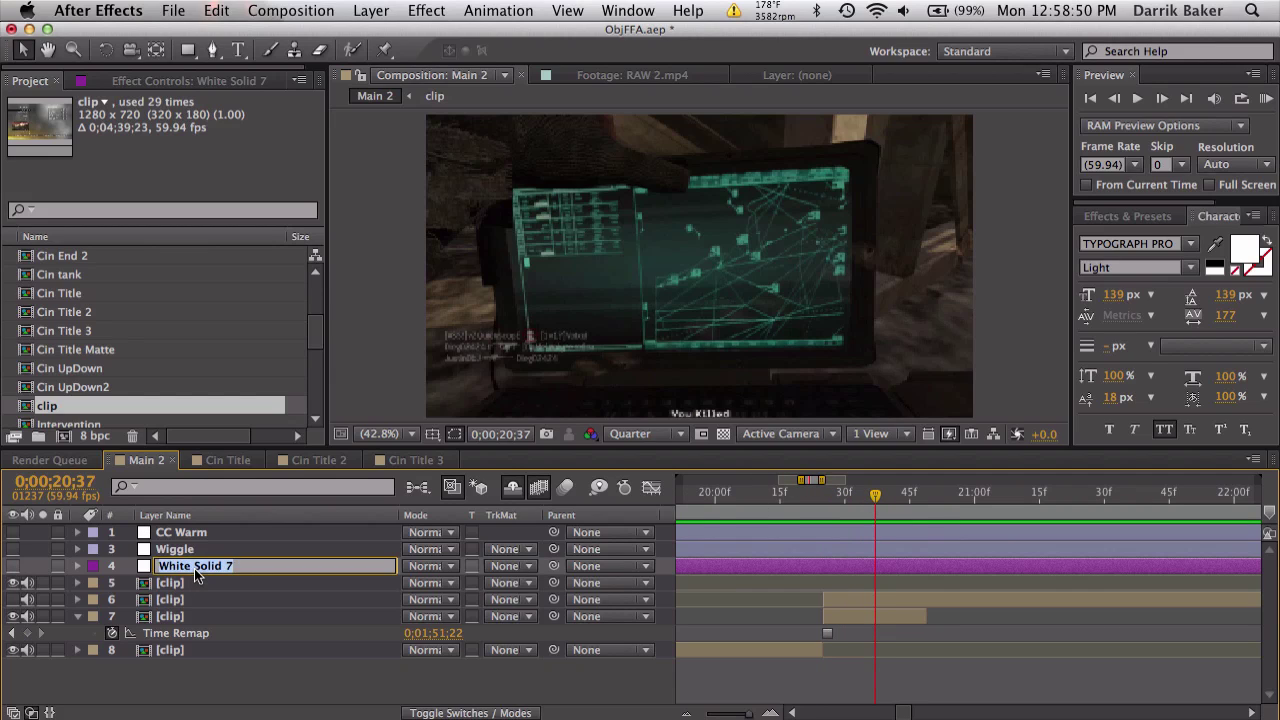
{"action": "type", "text": "MAtte"}
{"action": "key", "text": "Return"}
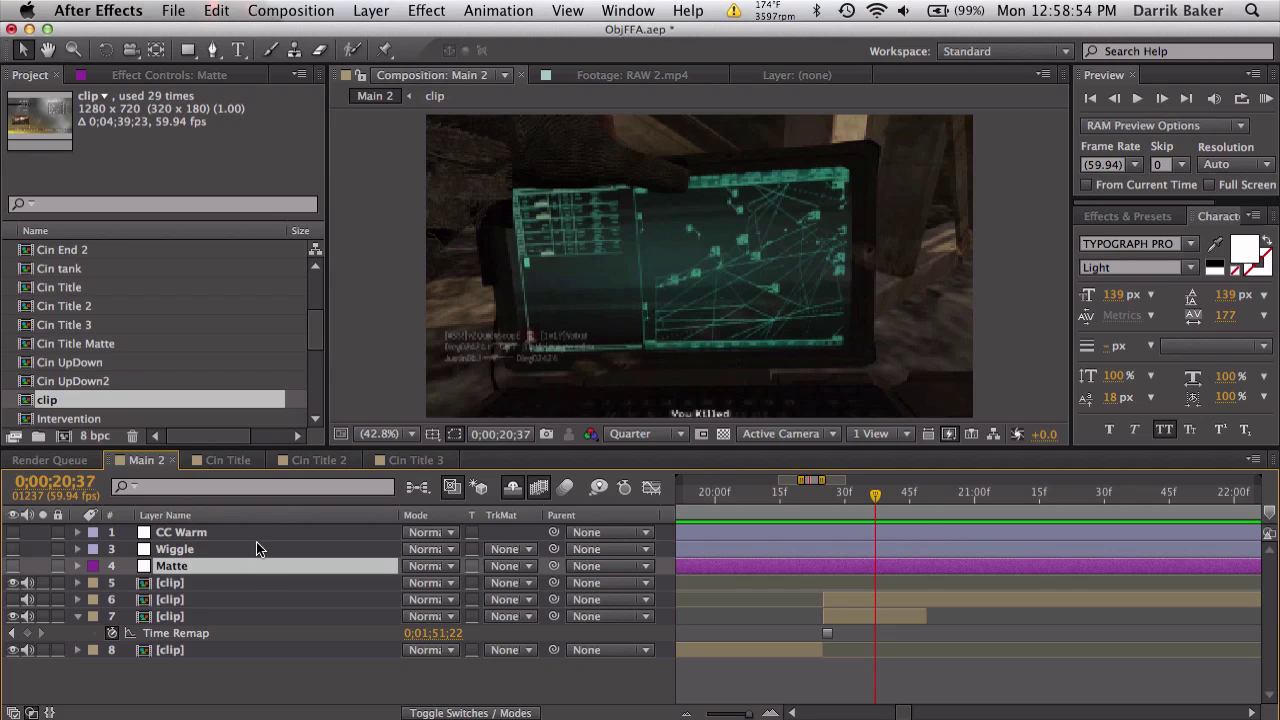
{"action": "left_click", "coordinate": [659, 433]}
View the frame at full resolution and 100% zoom, panned to the laptop screen
{"action": "left_click", "coordinate": [659, 484]}
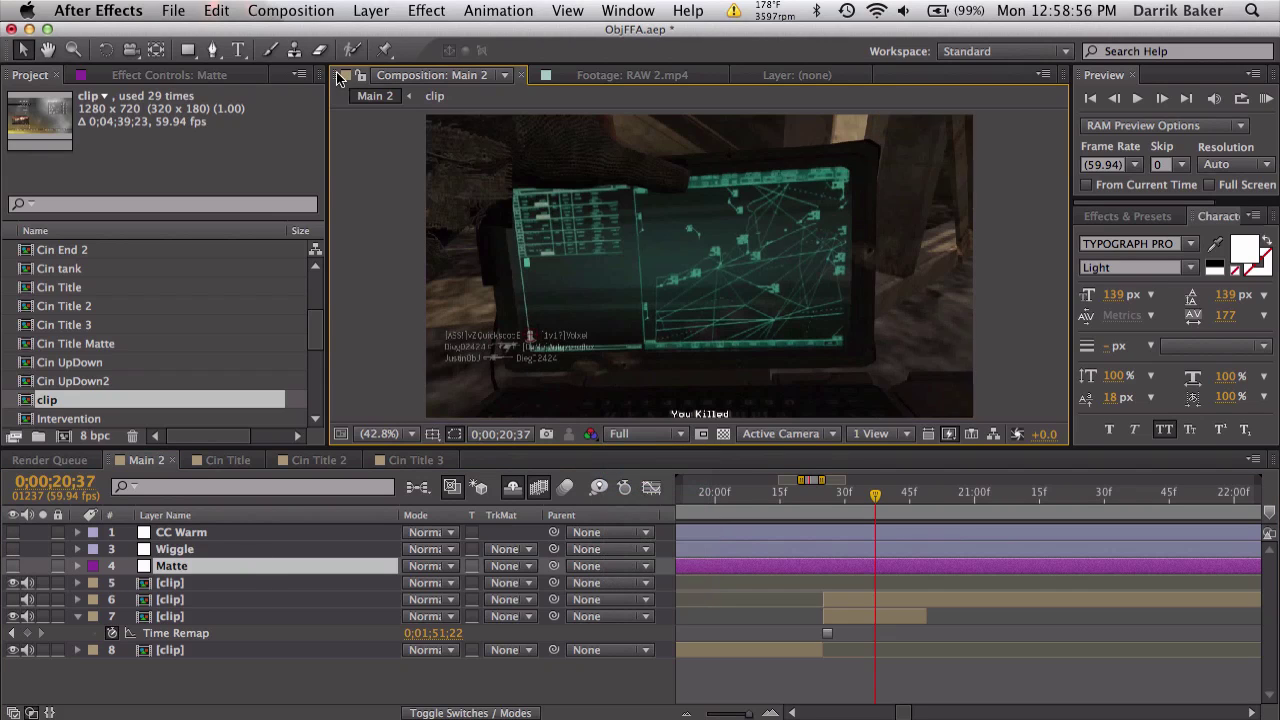
{"action": "left_click", "coordinate": [212, 52]}
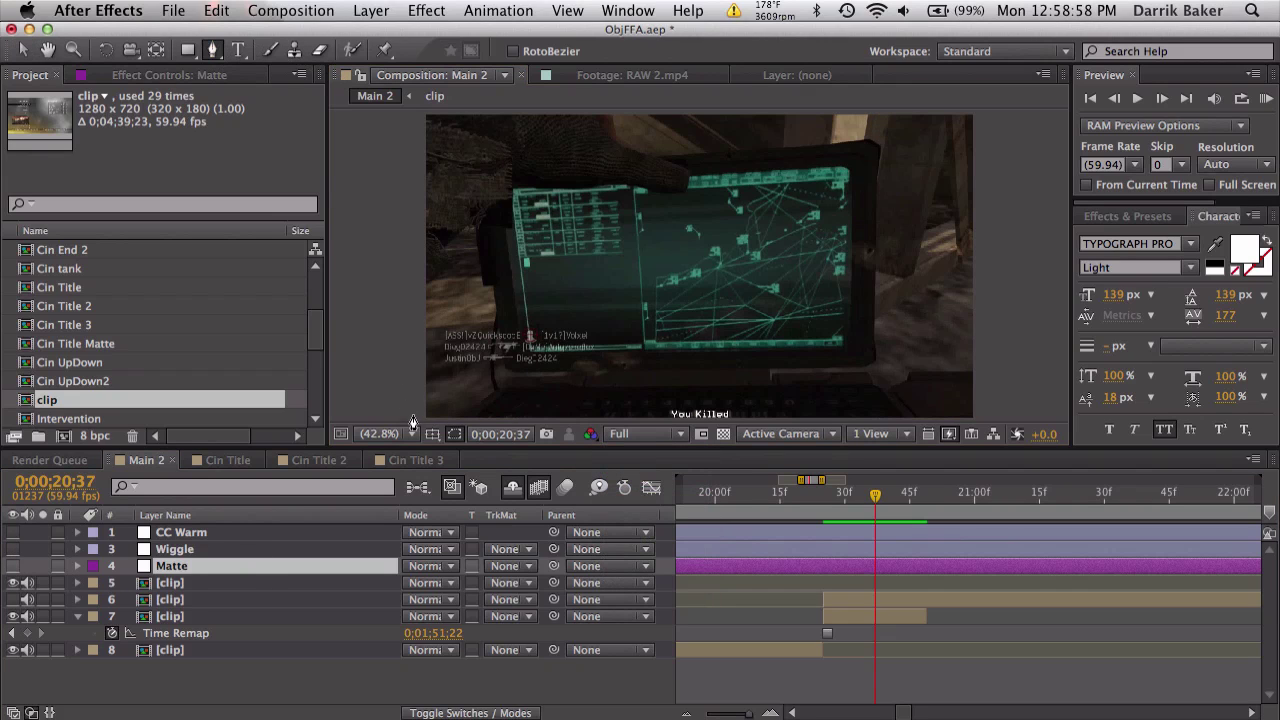
{"action": "left_click", "coordinate": [410, 433]}
{"action": "left_click", "coordinate": [392, 591]}
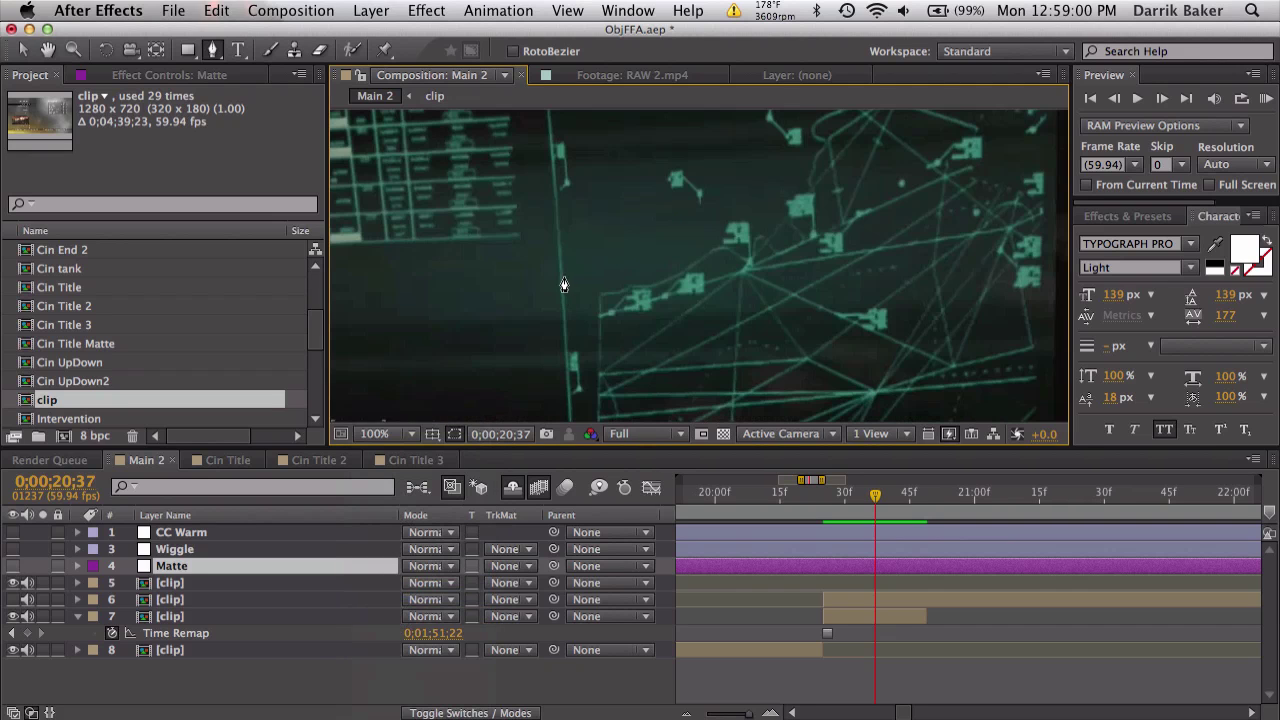
{"action": "key", "text": "h"}
{"action": "left_click_drag", "start_coordinate": [807, 247], "coordinate": [786, 428]}
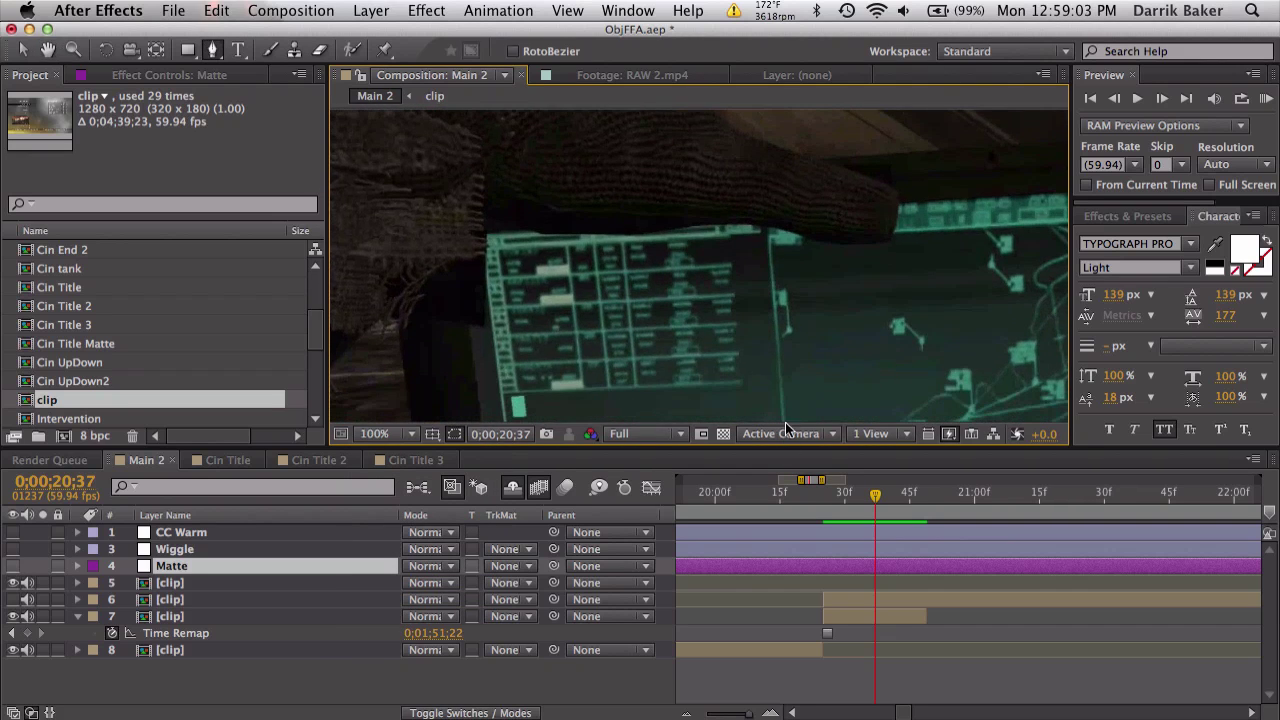
Trace a Pen mask on Matte around the laptop screen, then fit the frame in view
{"action": "left_click", "coordinate": [898, 207]}
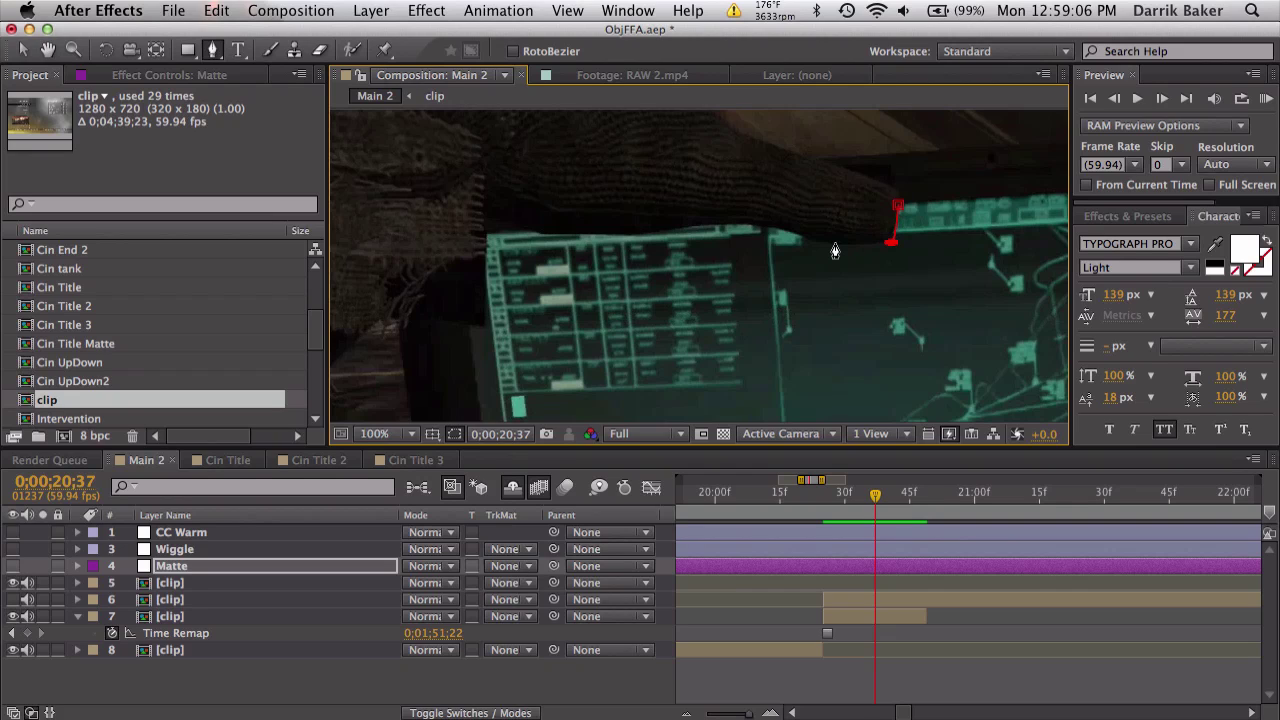
{"action": "left_click_drag", "start_coordinate": [826, 246], "coordinate": [741, 228]}
{"action": "left_click_drag", "start_coordinate": [650, 236], "coordinate": [636, 237]}
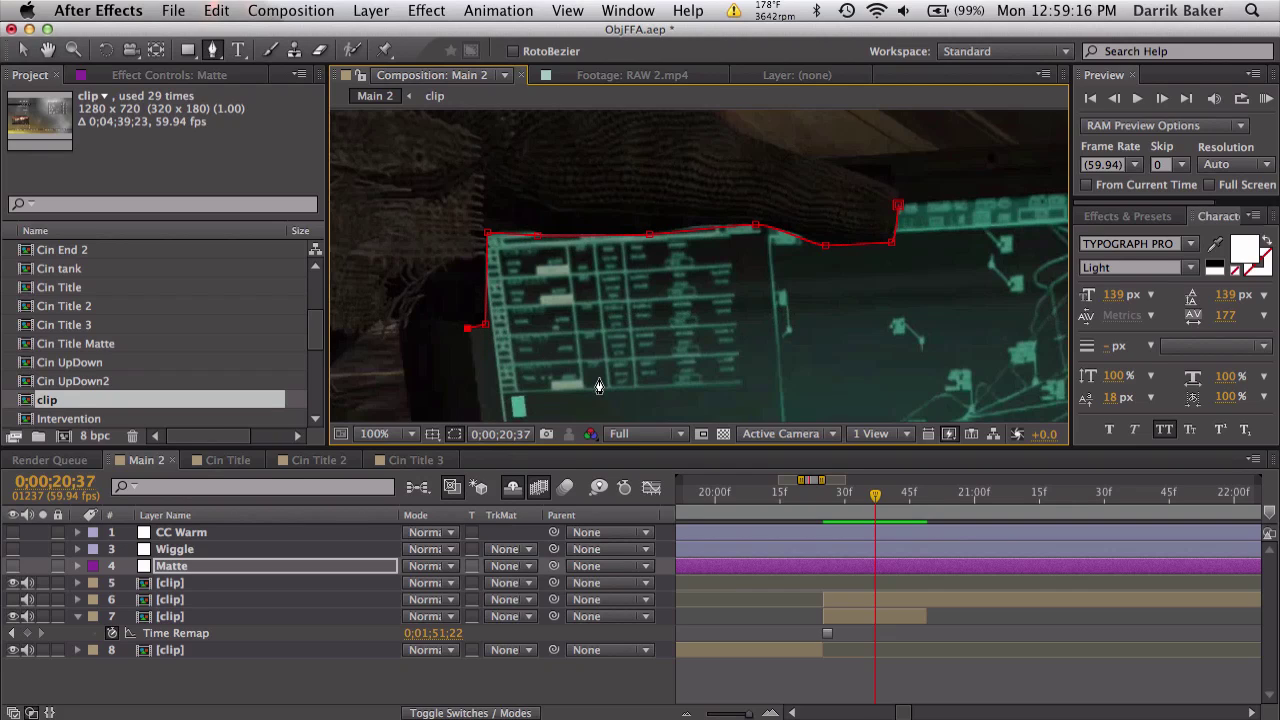
{"action": "scroll", "coordinate": [598, 387], "scroll_direction": "down", "scroll_amount": 10}
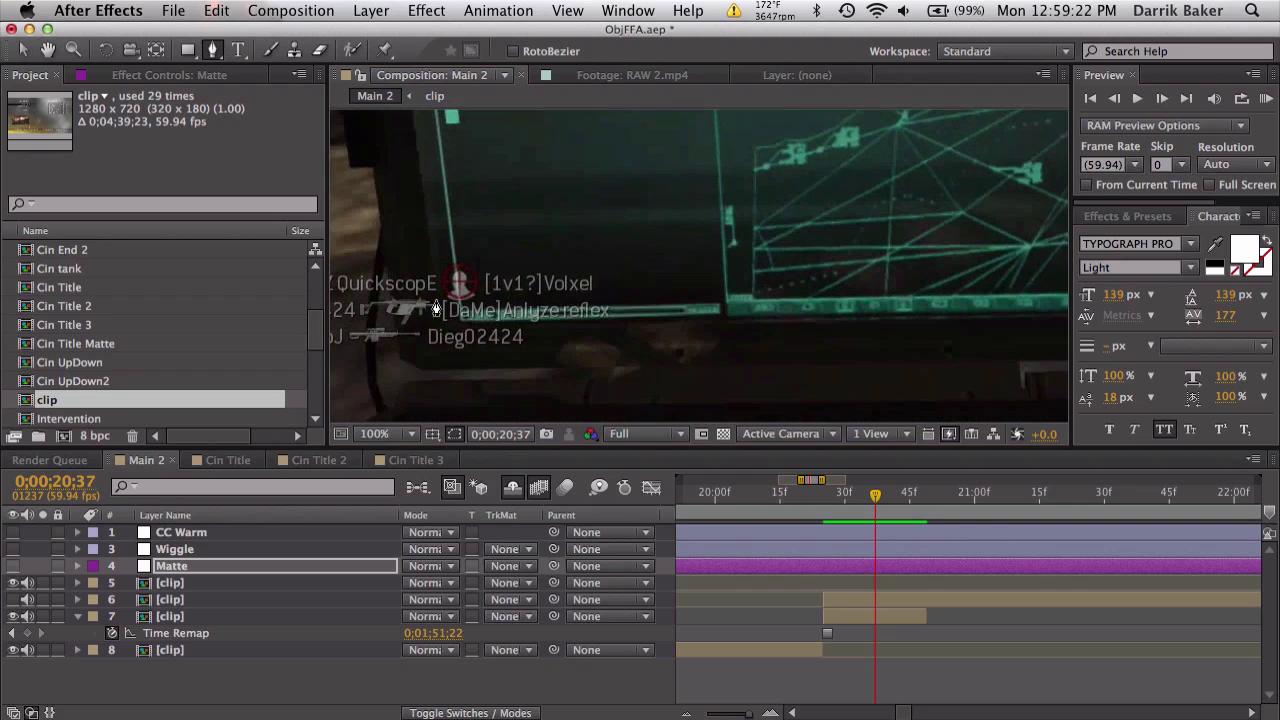
{"action": "scroll", "coordinate": [436, 308], "scroll_direction": "up", "scroll_amount": 10}
{"action": "left_click", "coordinate": [378, 433]}
{"action": "left_click", "coordinate": [396, 422]}
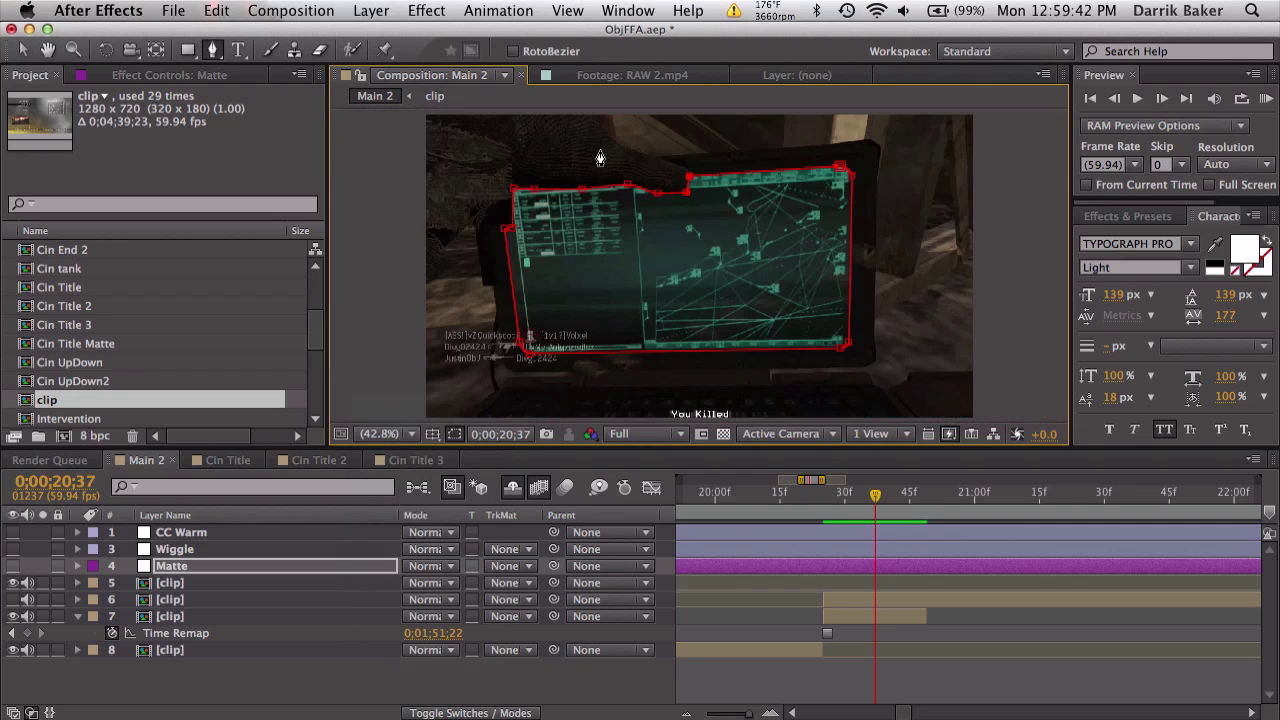
Unhide Matte and rename the two clip layers to 'pred screen' and 'frozen'
{"action": "left_click", "coordinate": [13, 567]}
{"action": "left_click", "coordinate": [194, 684]}
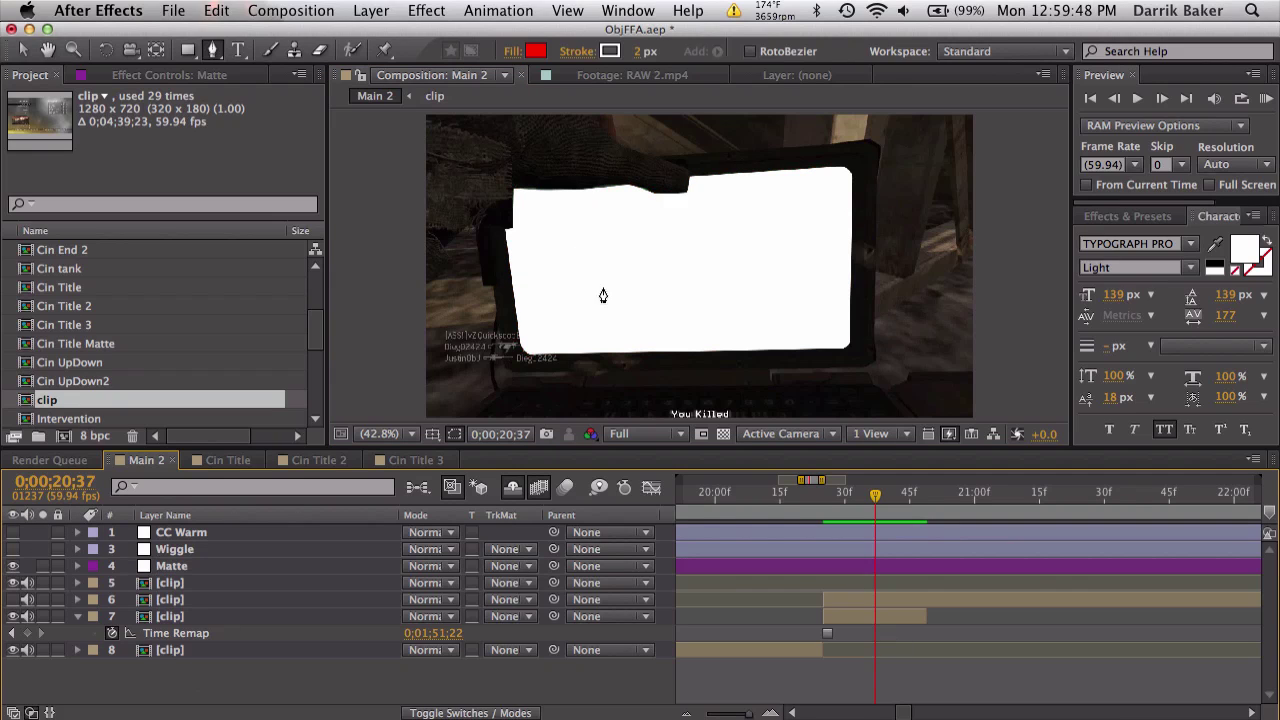
{"action": "left_click", "coordinate": [192, 584]}
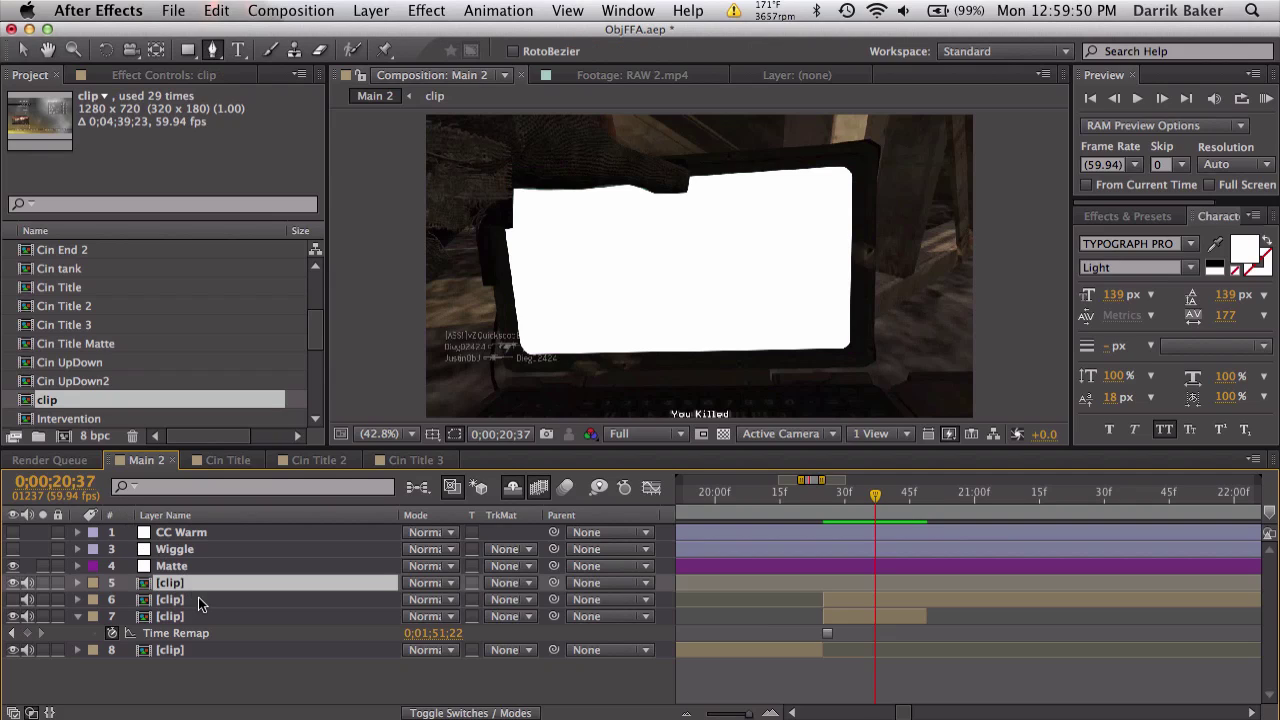
{"action": "left_click", "coordinate": [201, 600]}
{"action": "key", "text": "Return"}
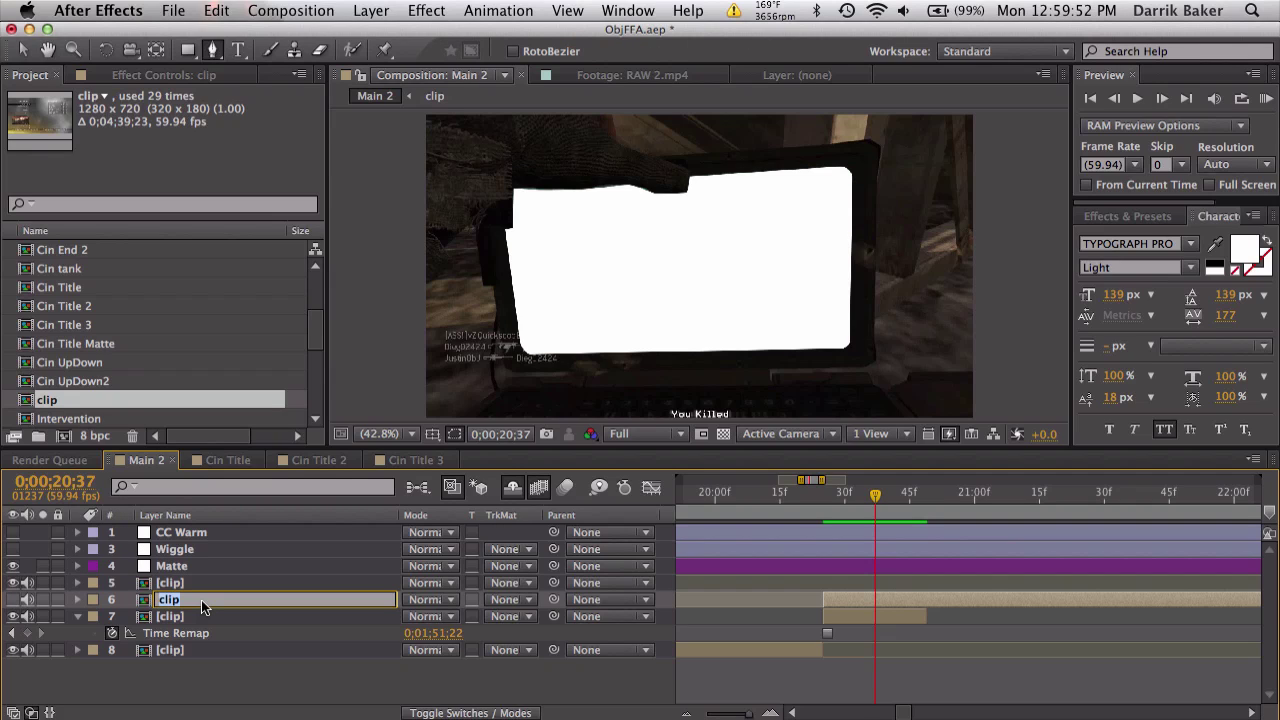
{"action": "type", "text": "pred screen"}
{"action": "key", "text": "Return"}
{"action": "left_click", "coordinate": [233, 613]}
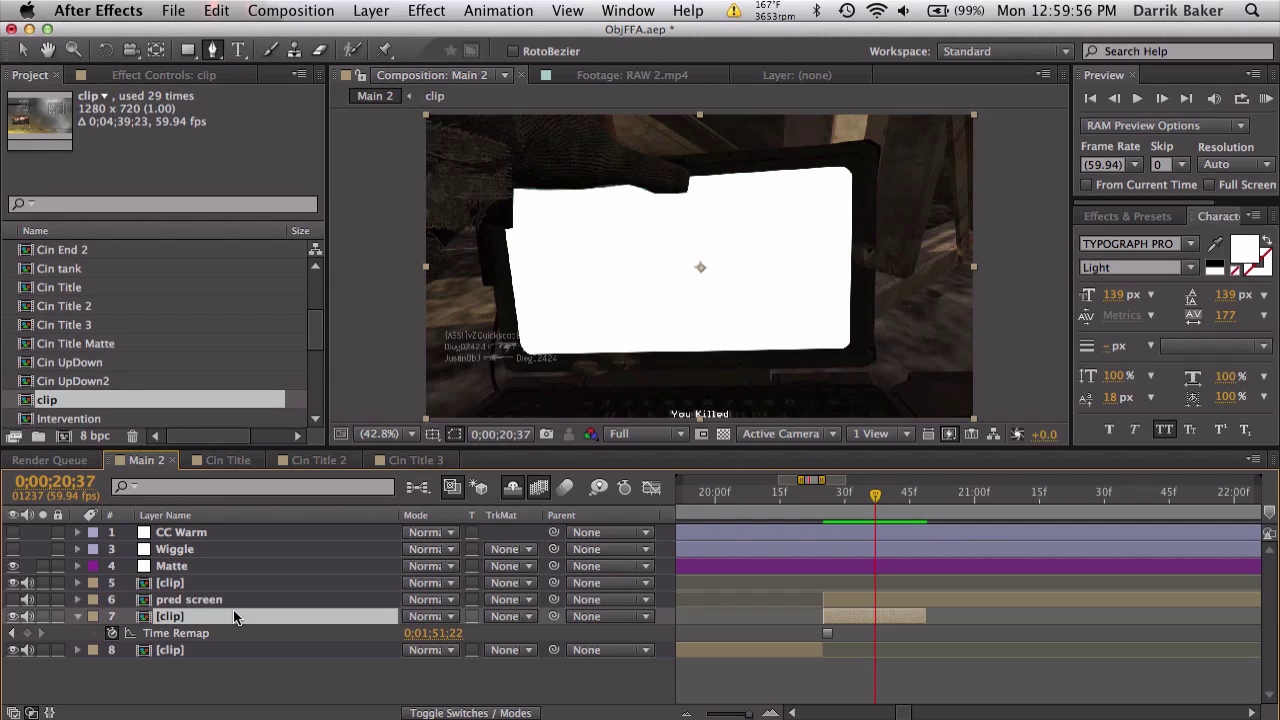
{"action": "key", "text": "Return"}
{"action": "type", "text": "frozen"}
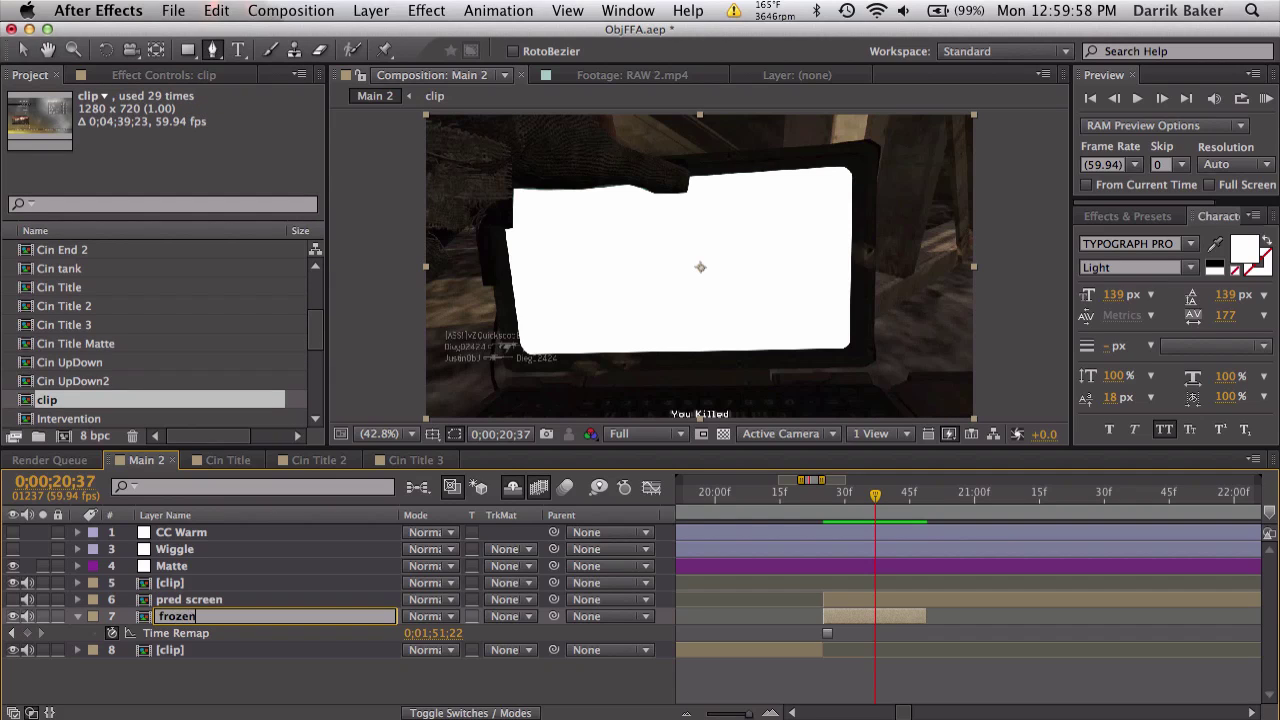
{"action": "key", "text": "Return"}
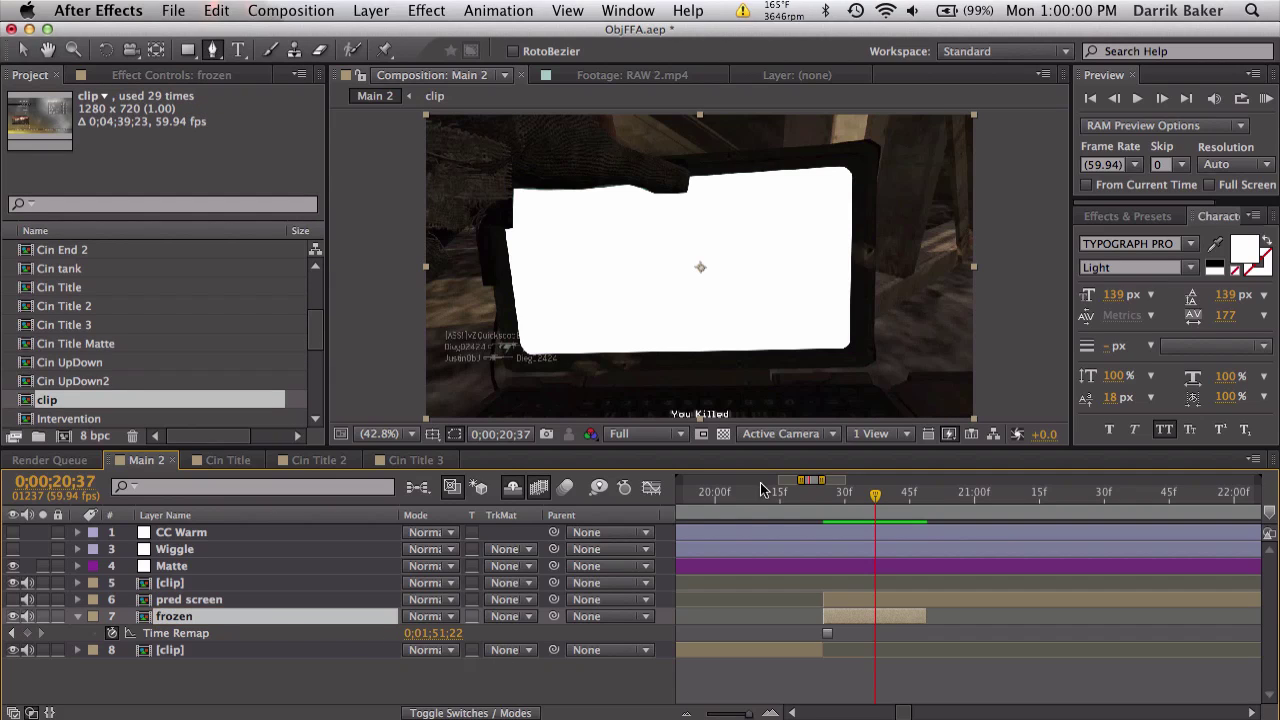
Trim Matte to start at the frozen frame and move pred screen above Matte
{"action": "mouse_move", "coordinate": [819, 495]}
{"action": "left_mouse_down"}
{"action": "mouse_move", "coordinate": [795, 495]}
{"action": "mouse_move", "coordinate": [840, 495]}
{"action": "mouse_move", "coordinate": [823, 497]}
{"action": "left_mouse_up"}
{"action": "left_click", "coordinate": [833, 571]}
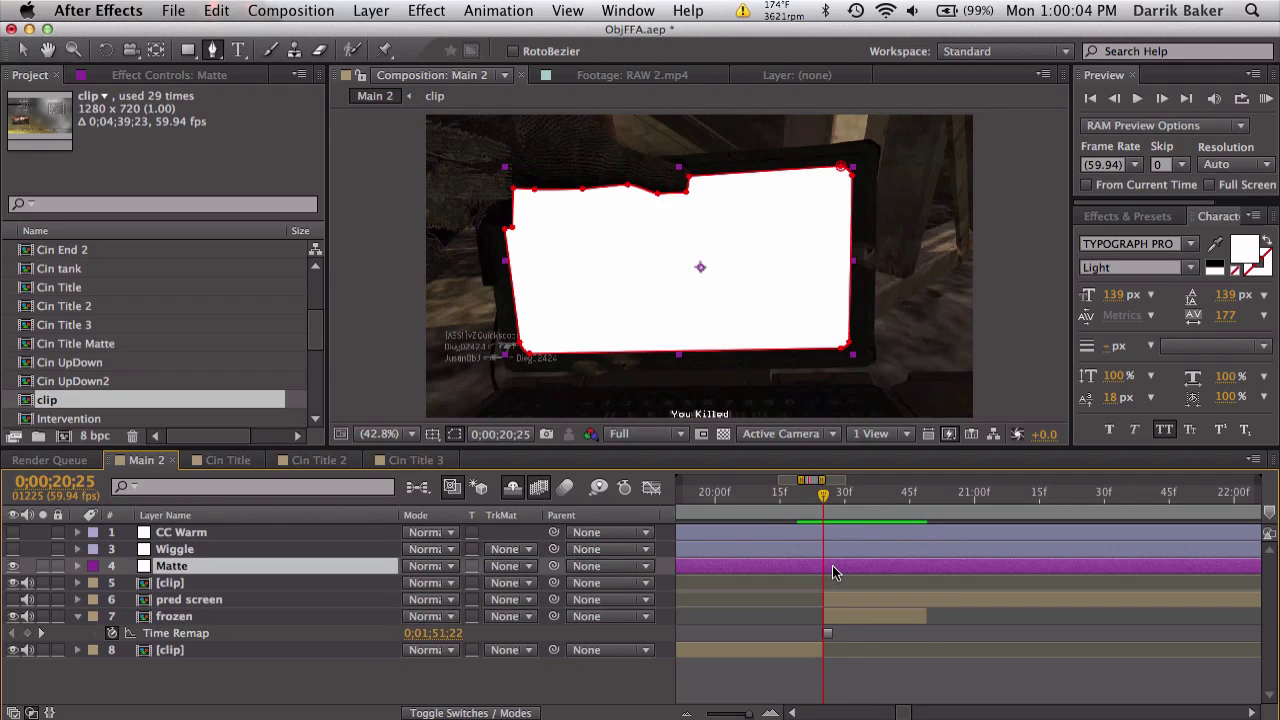
{"action": "key", "text": "alt+bracketleft"}
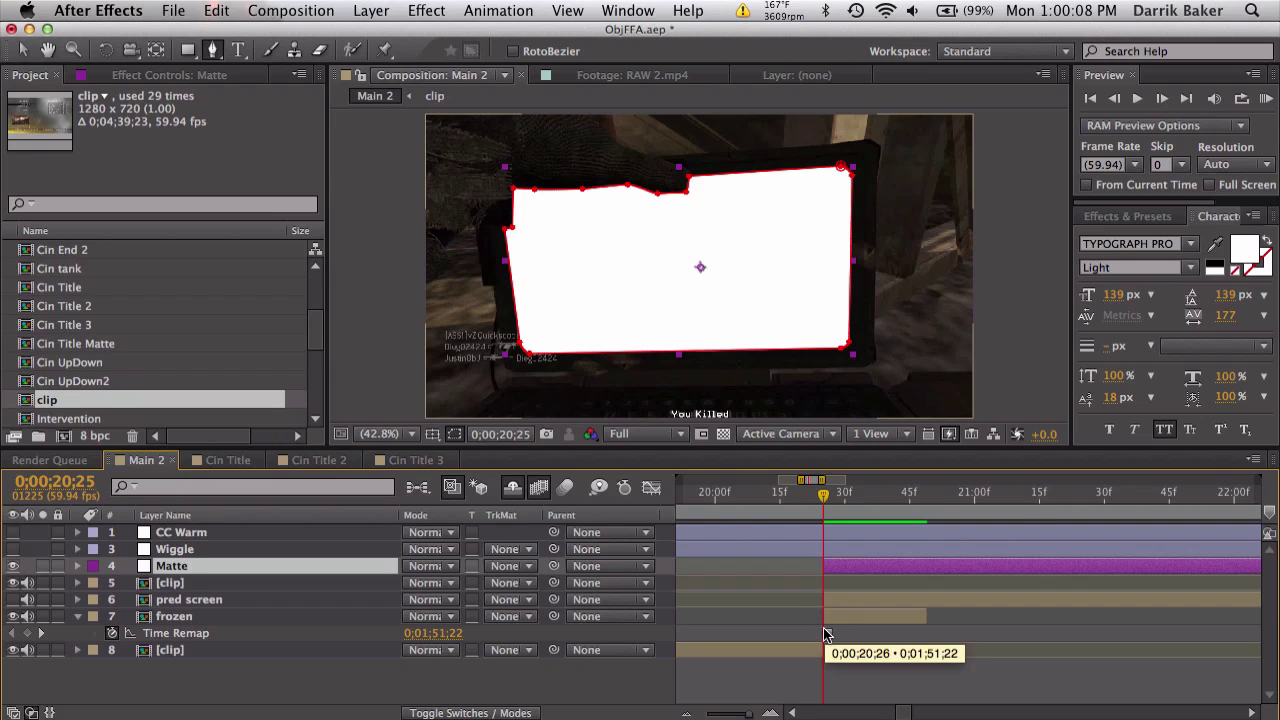
{"action": "key", "text": "equal"}
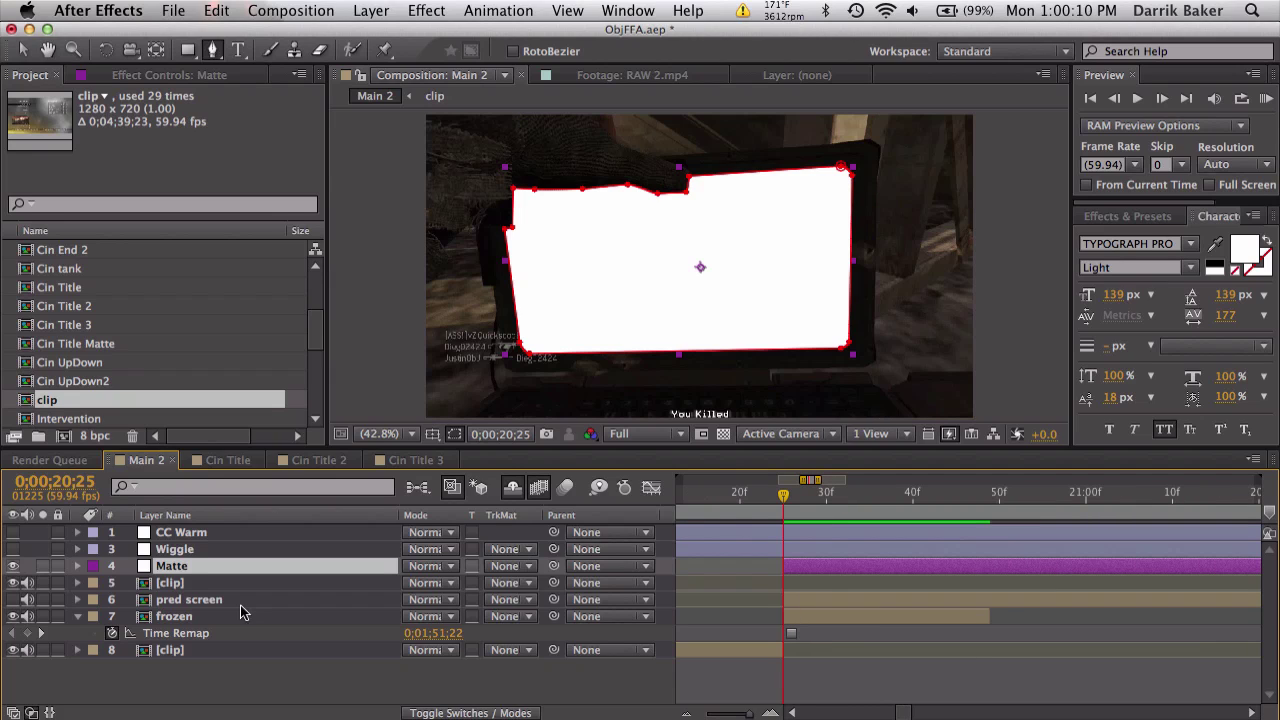
{"action": "left_click", "coordinate": [199, 600]}
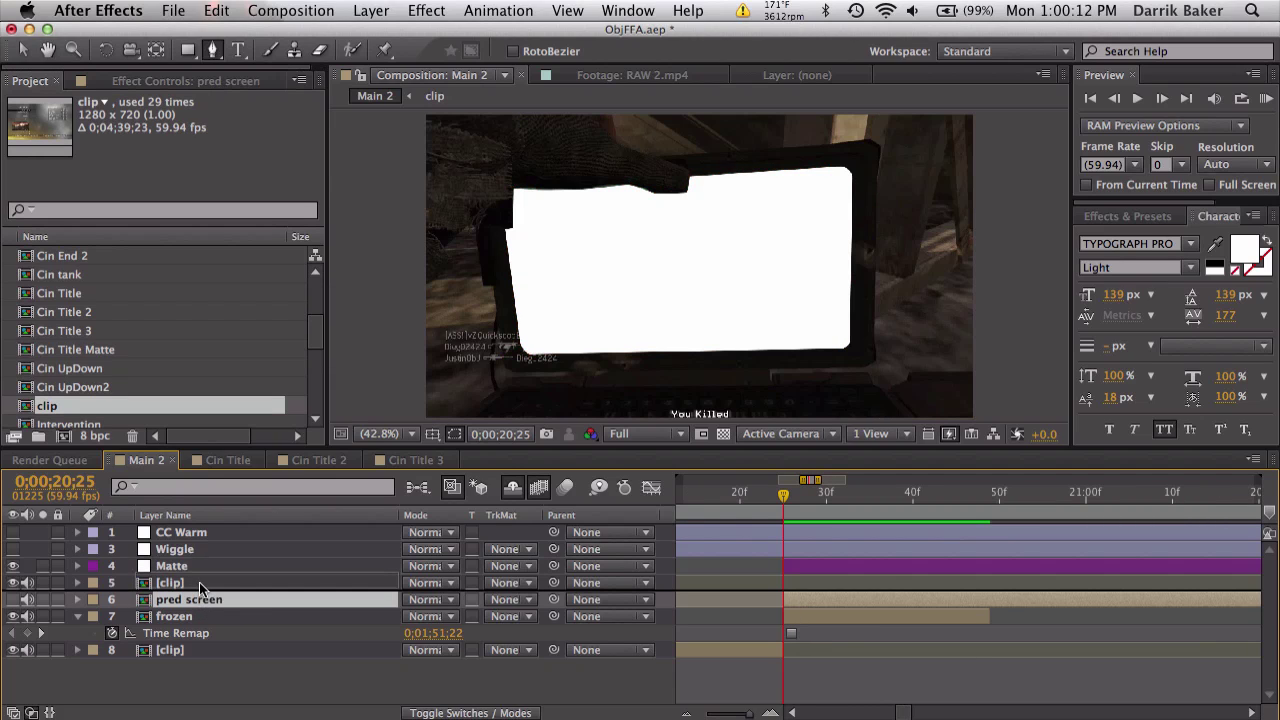
{"action": "left_click_drag", "start_coordinate": [193, 585], "coordinate": [186, 562]}
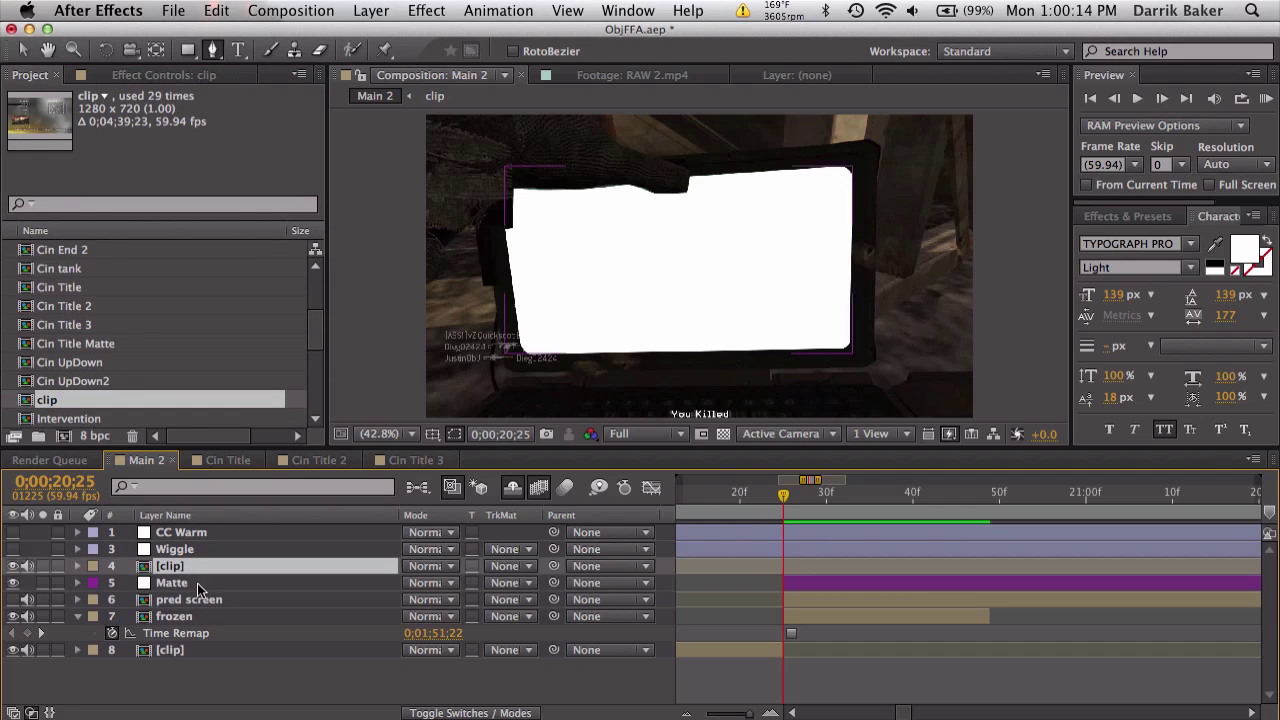
Set pred screen's track matte to Alpha Matte 'Matte' and scrub to verify the laptop screen
{"action": "left_click", "coordinate": [207, 583]}
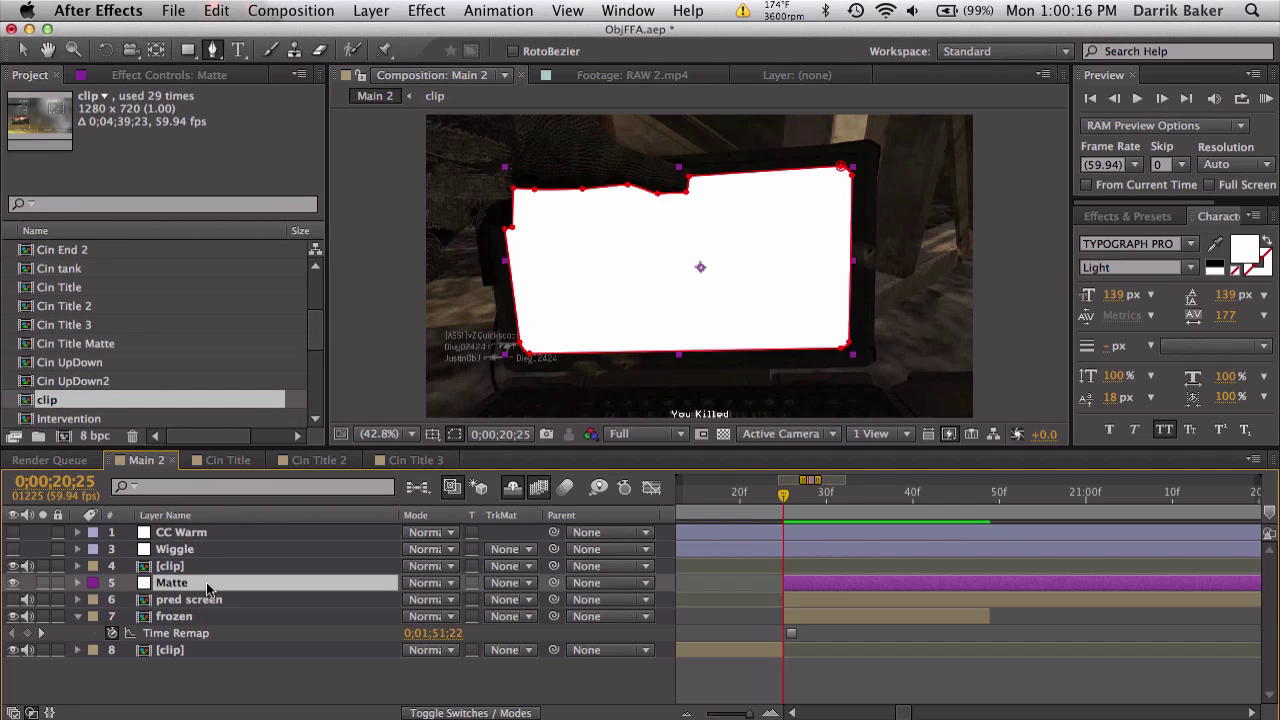
{"action": "left_click", "coordinate": [230, 600]}
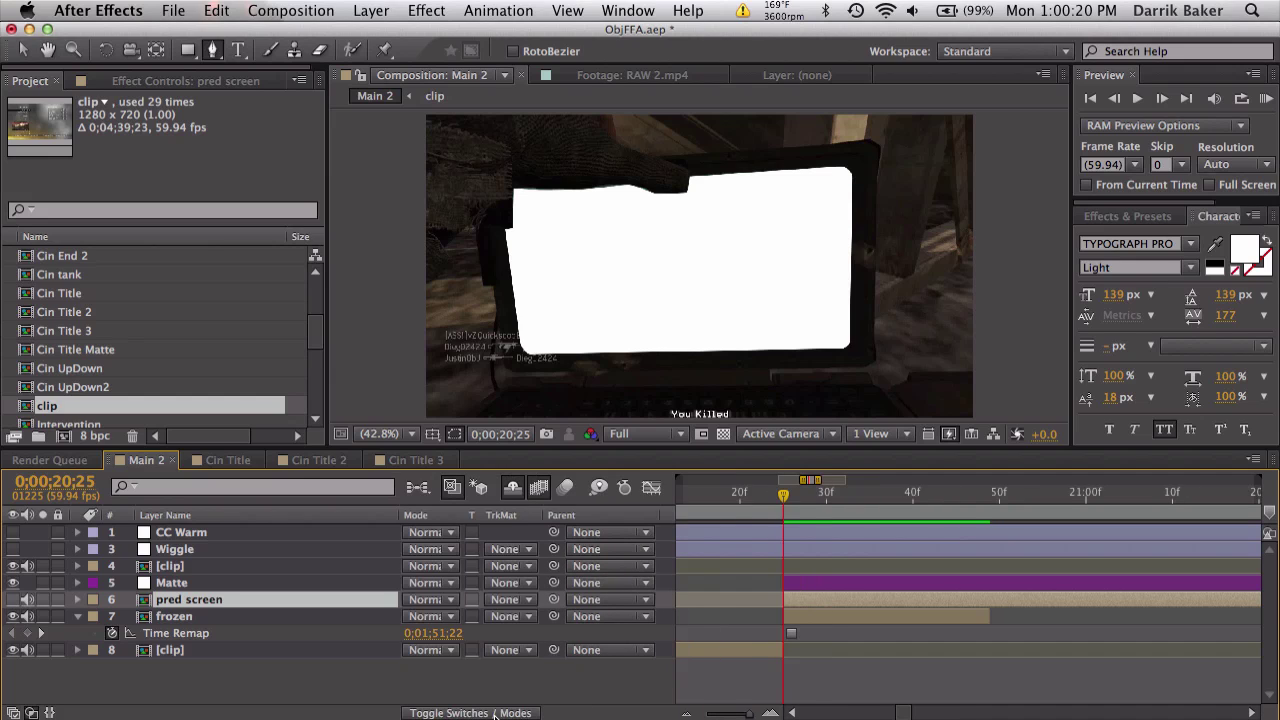
{"action": "left_click", "coordinate": [506, 599]}
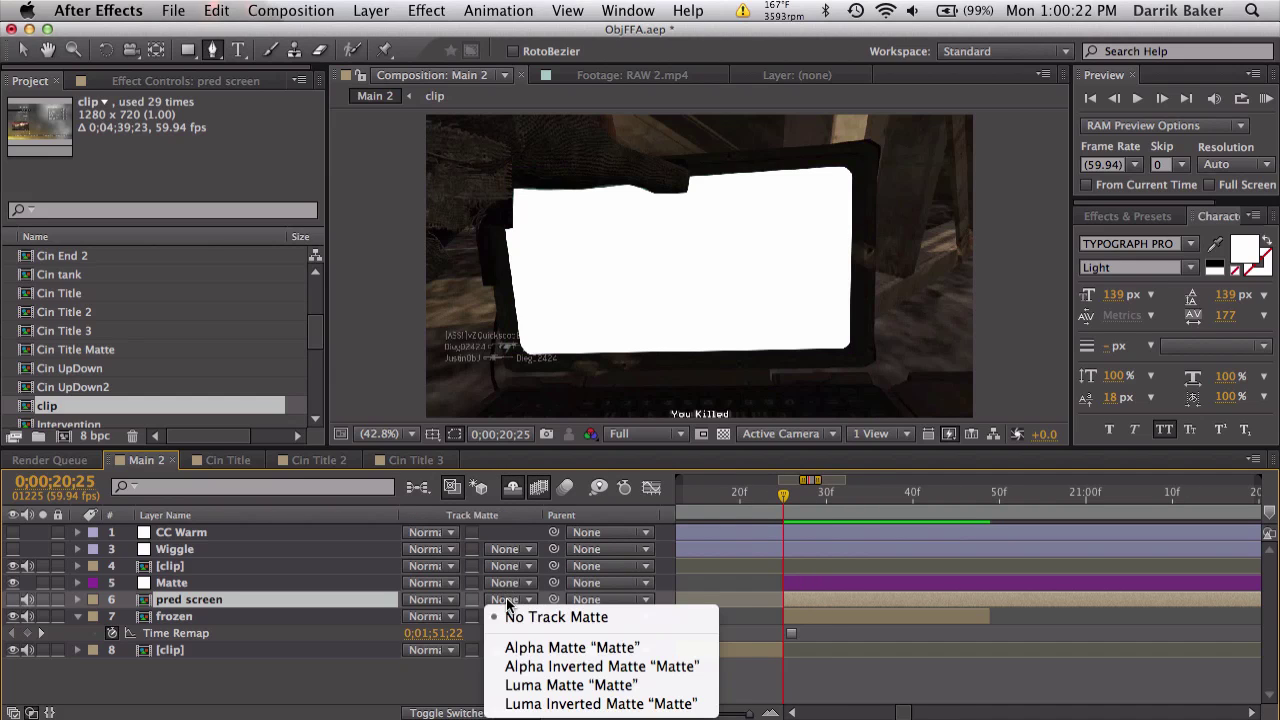
{"action": "left_click", "coordinate": [535, 644]}
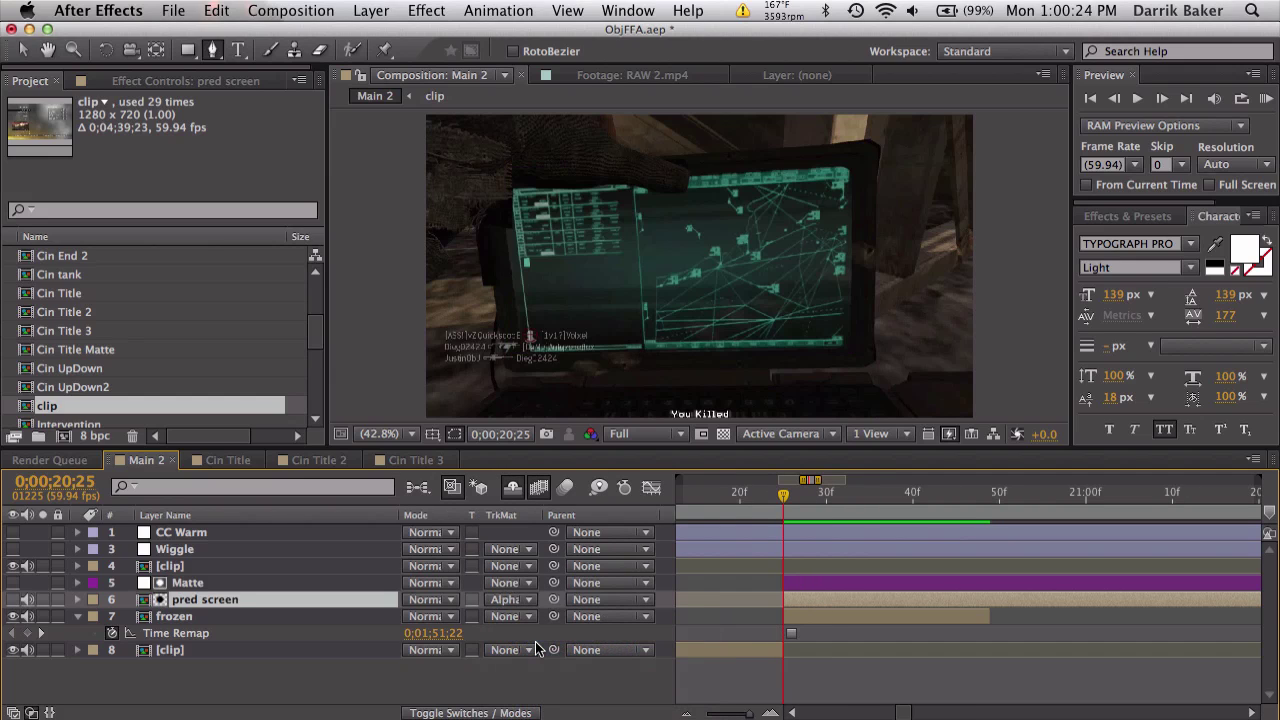
{"action": "left_click_drag", "start_coordinate": [783, 493], "coordinate": [905, 494]}
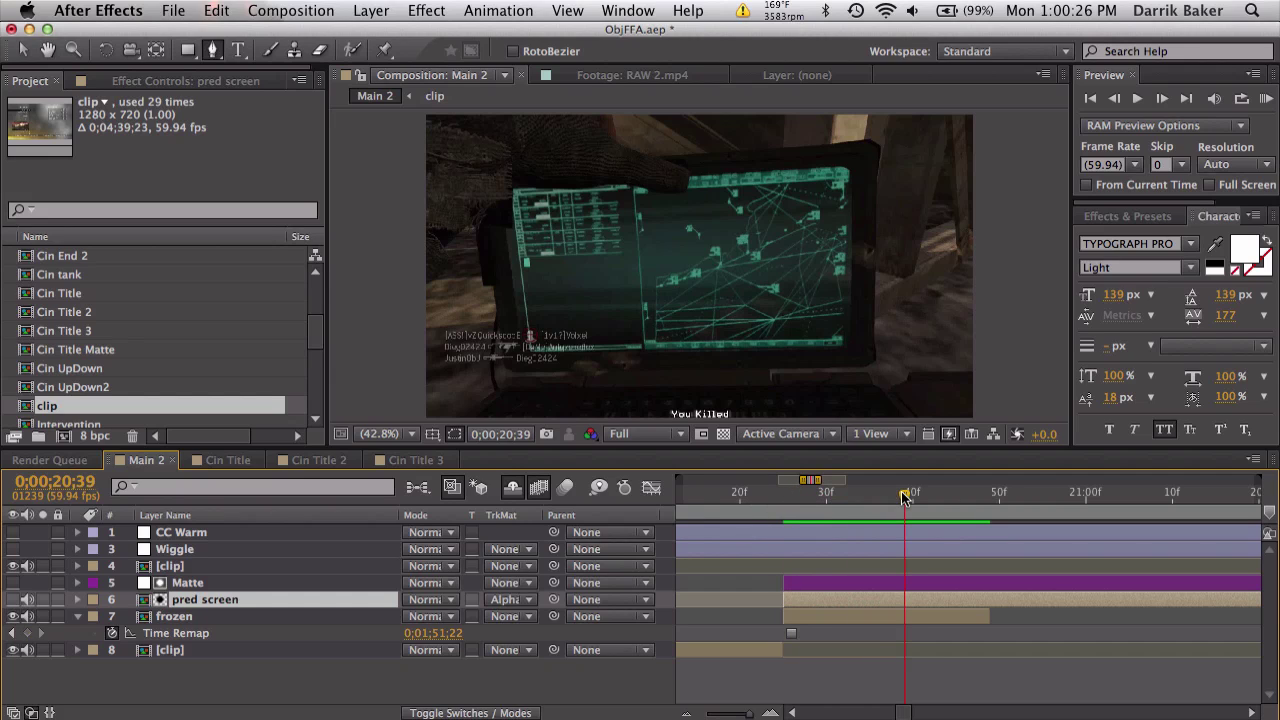
{"action": "left_click", "coordinate": [12, 600]}
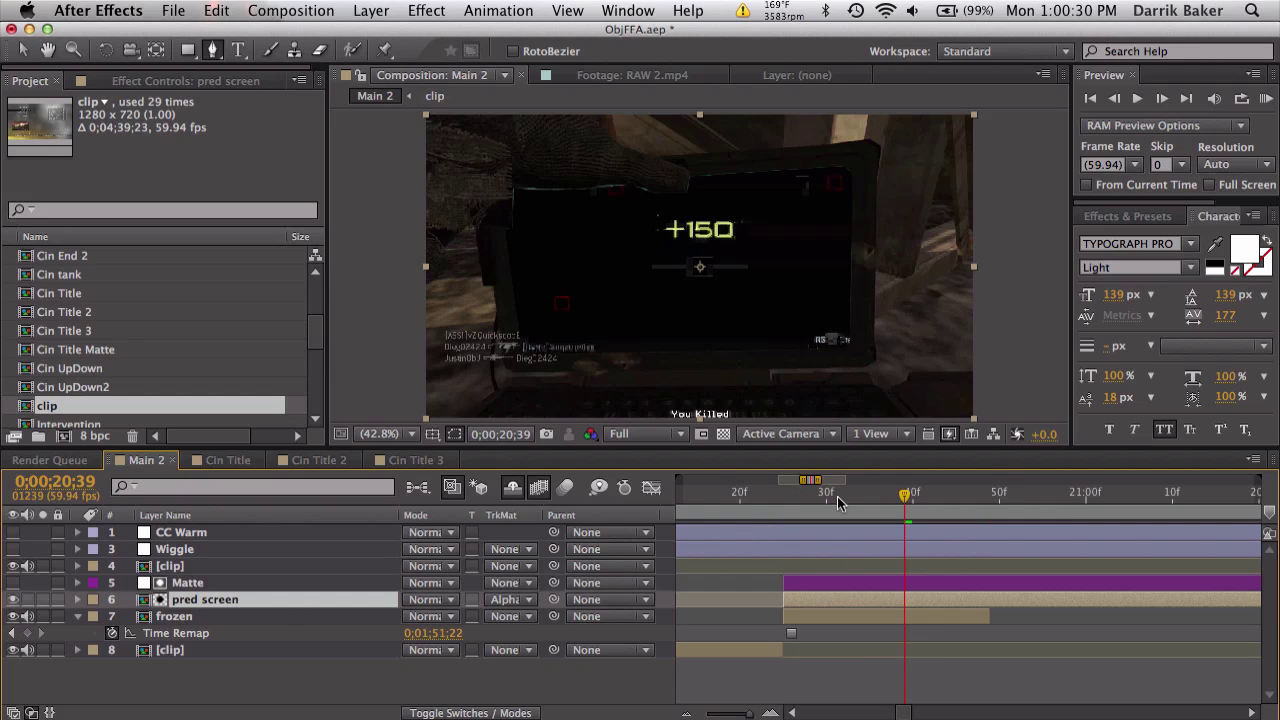
{"action": "left_click_drag", "start_coordinate": [740, 497], "coordinate": [949, 484]}
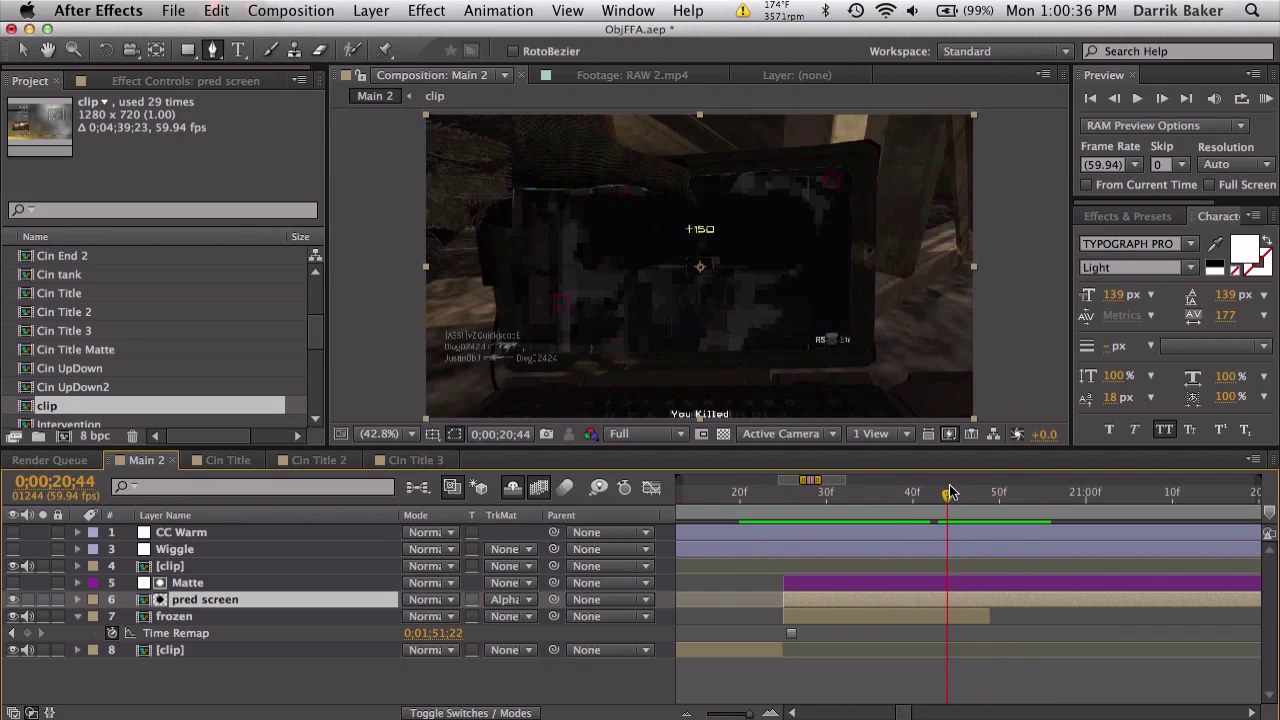
Extend the frozen layer to about 22.4 seconds on the timeline
{"action": "key", "text": "minus"}
{"action": "key", "text": "minus"}
{"action": "left_click_drag", "start_coordinate": [951, 616], "coordinate": [1058, 604]}
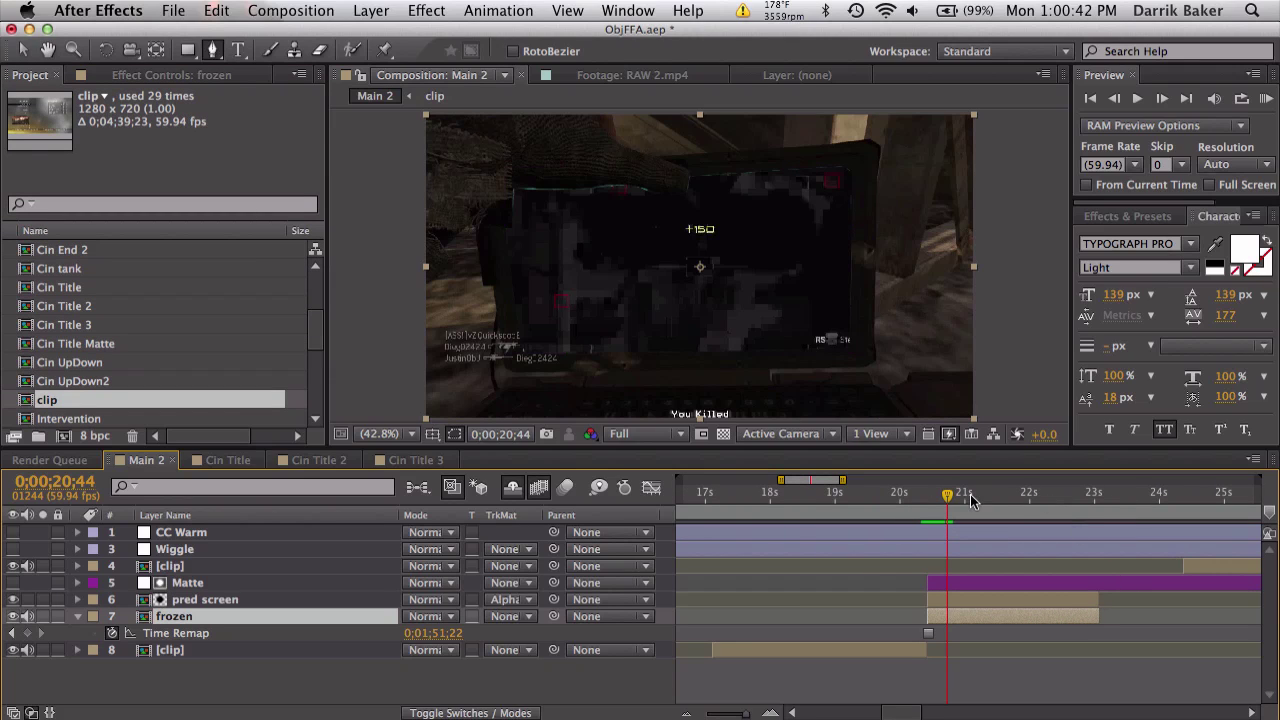
{"action": "left_click_drag", "start_coordinate": [948, 494], "coordinate": [1098, 494]}
Place the upper clip layer's start at 23;04, then nudge it one frame earlier
{"action": "left_click_drag", "start_coordinate": [1218, 573], "coordinate": [1147, 578]}
{"action": "key", "text": "equal"}
{"action": "key", "text": "equal"}
{"action": "key", "text": "equal"}
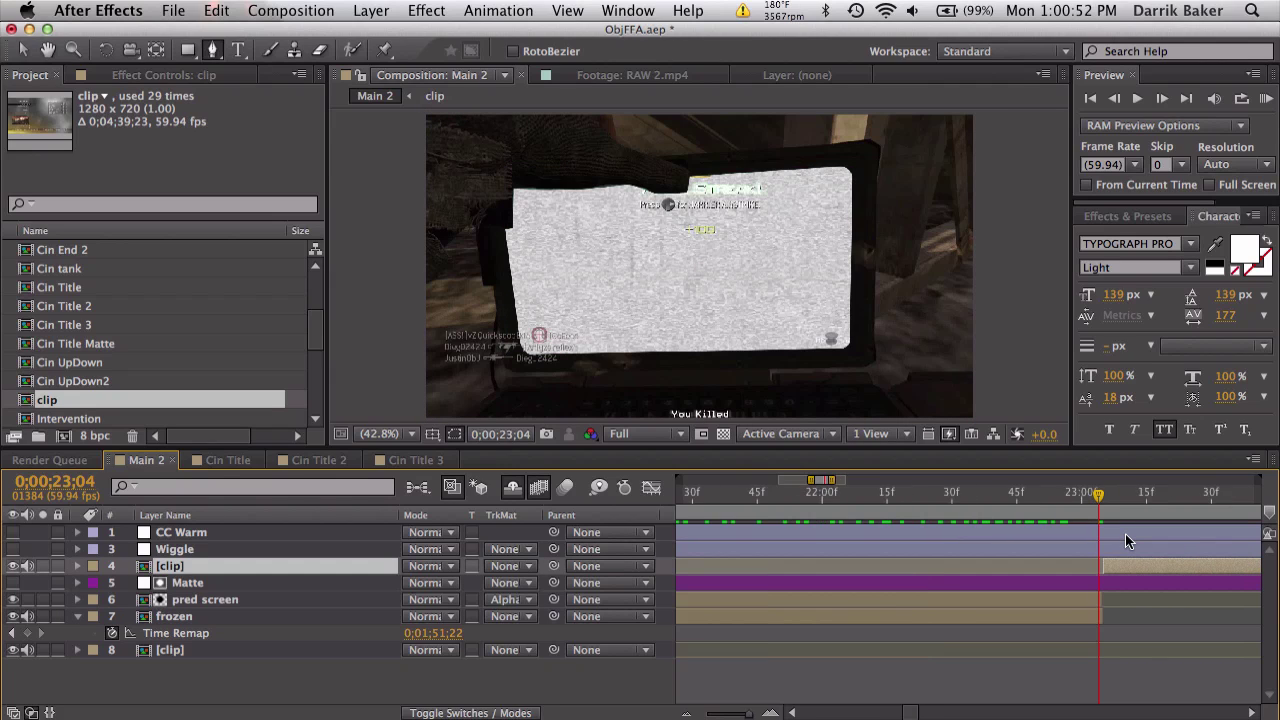
{"action": "left_click_drag", "start_coordinate": [1116, 570], "coordinate": [1112, 567]}
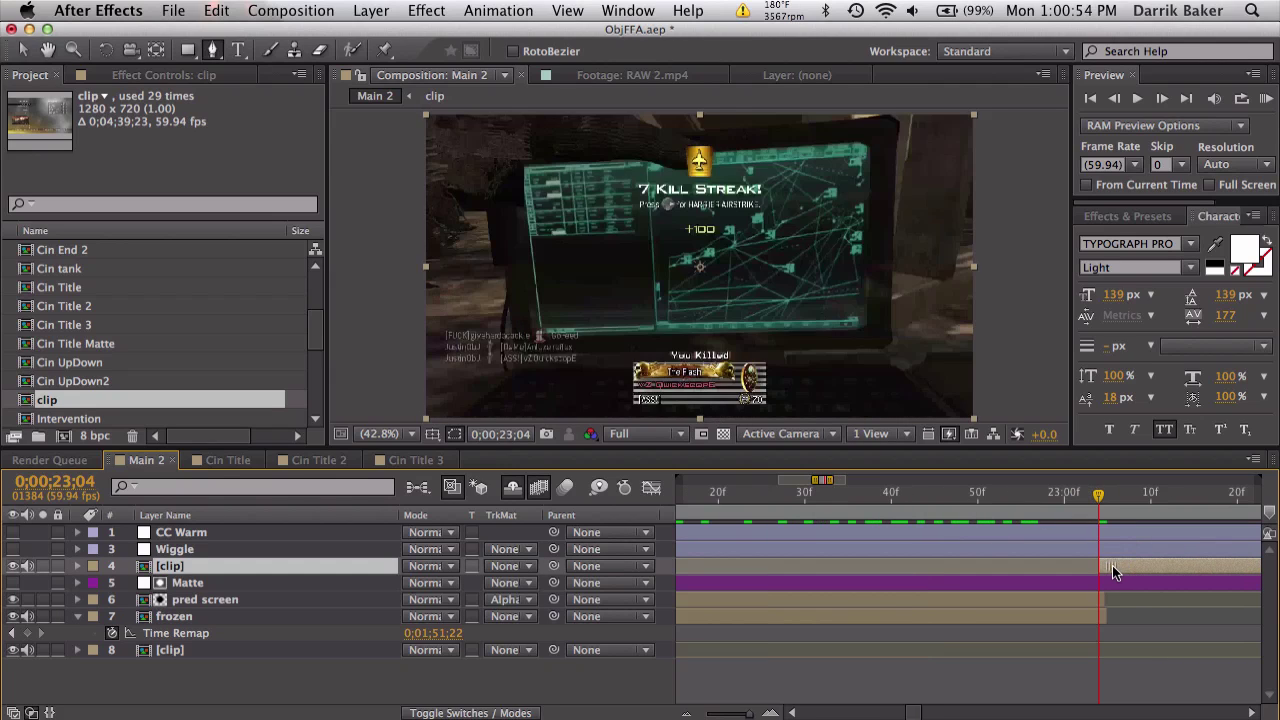
{"action": "mouse_move", "coordinate": [1099, 494]}
{"action": "left_mouse_down"}
{"action": "mouse_move", "coordinate": [1060, 494]}
{"action": "mouse_move", "coordinate": [1114, 495]}
{"action": "mouse_move", "coordinate": [1052, 484]}
{"action": "mouse_move", "coordinate": [1094, 493]}
{"action": "mouse_move", "coordinate": [882, 520]}
{"action": "mouse_move", "coordinate": [853, 500]}
{"action": "mouse_move", "coordinate": [789, 512]}
{"action": "left_mouse_up"}
{"action": "key", "text": "equal"}
Return to the +150 frame and view the laptop's top-left corner at 100% magnification
{"action": "scroll", "coordinate": [826, 568], "scroll_direction": "left", "scroll_amount": 5}
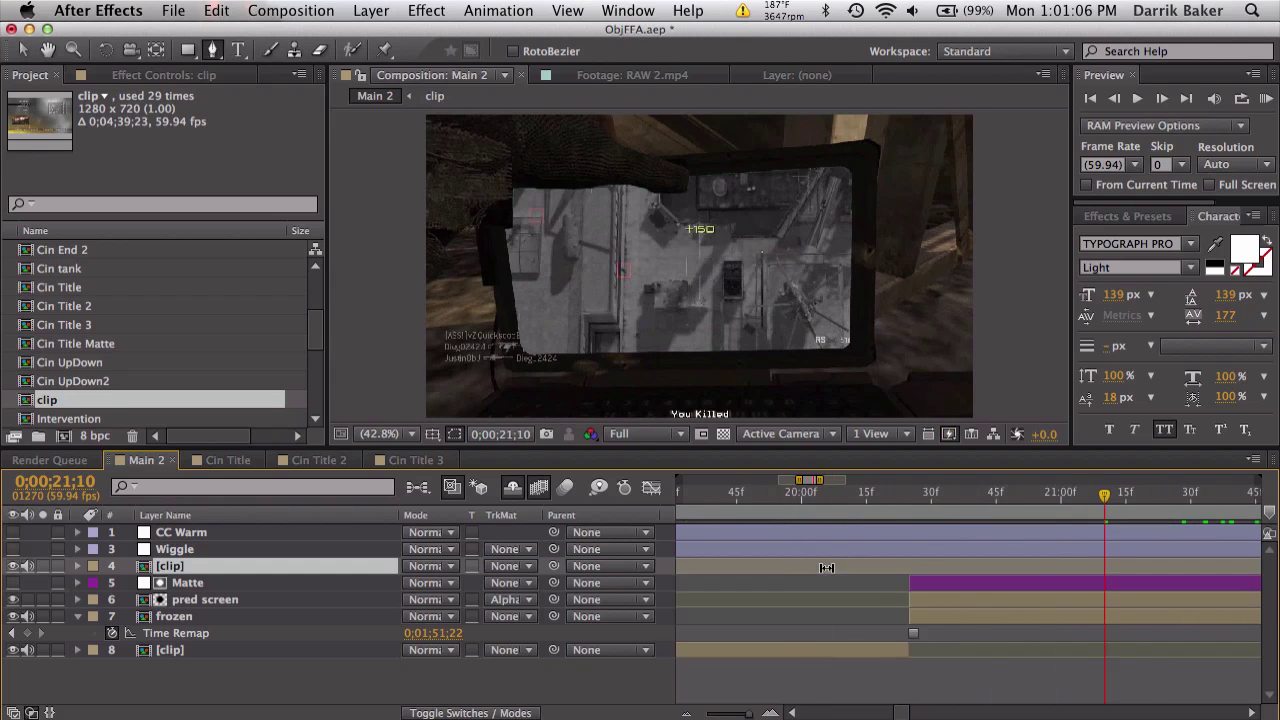
{"action": "left_click_drag", "start_coordinate": [1014, 506], "coordinate": [957, 507]}
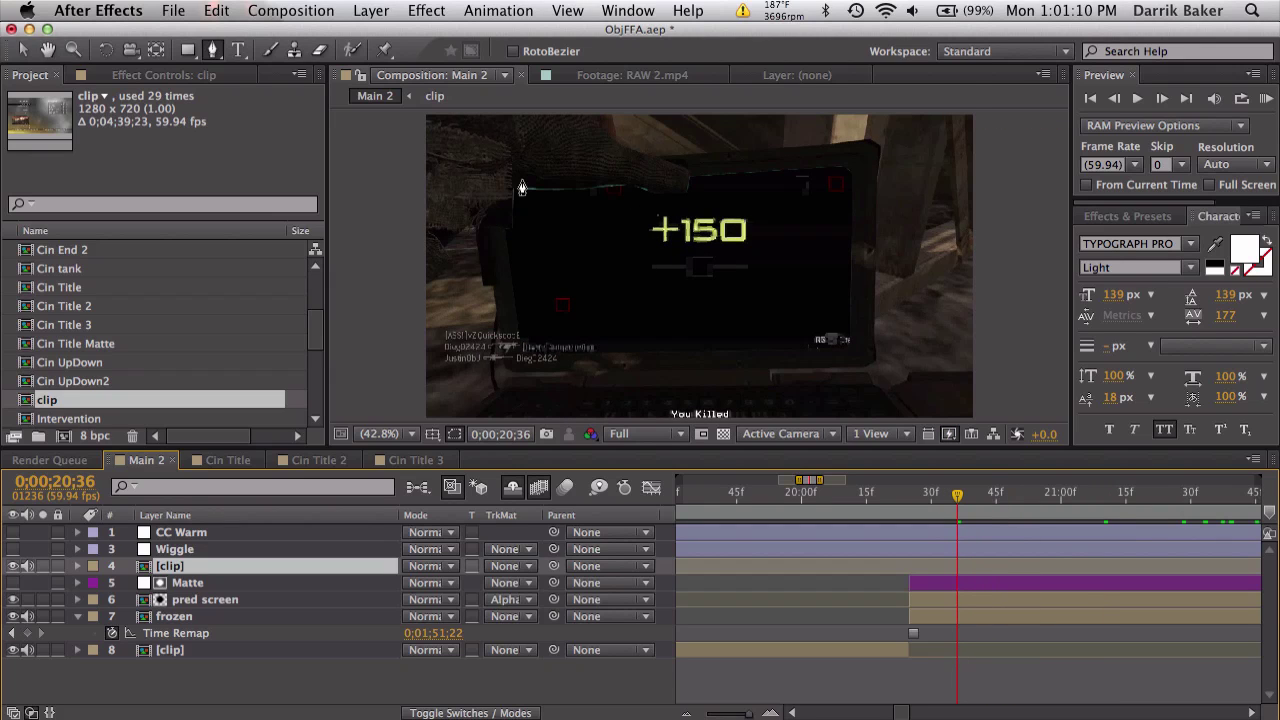
{"action": "left_click", "coordinate": [400, 433]}
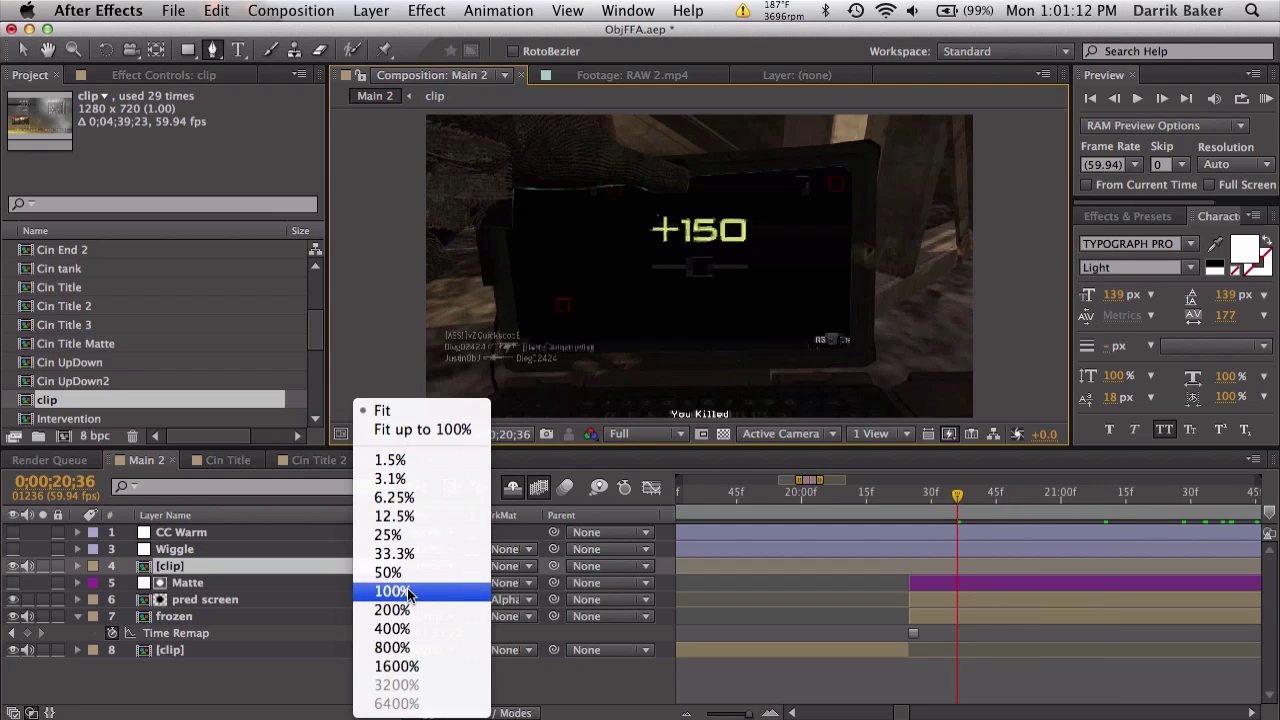
{"action": "left_click", "coordinate": [410, 592]}
{"action": "key", "text": "h"}
{"action": "left_click_drag", "start_coordinate": [648, 198], "coordinate": [840, 352]}
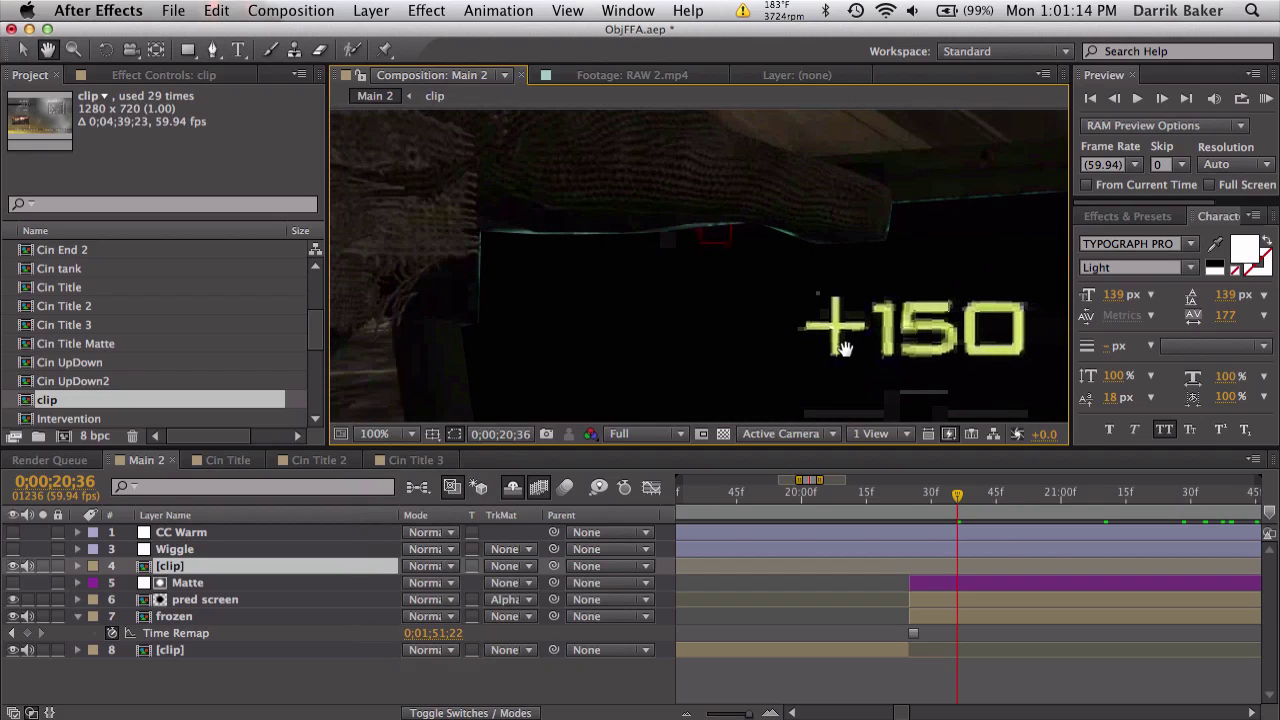
{"action": "key", "text": "g"}
Set the Matte mask's feather to 2 px and its expansion to 5 px
{"action": "left_click", "coordinate": [210, 585]}
{"action": "key", "text": "m"}
{"action": "key", "text": "m"}
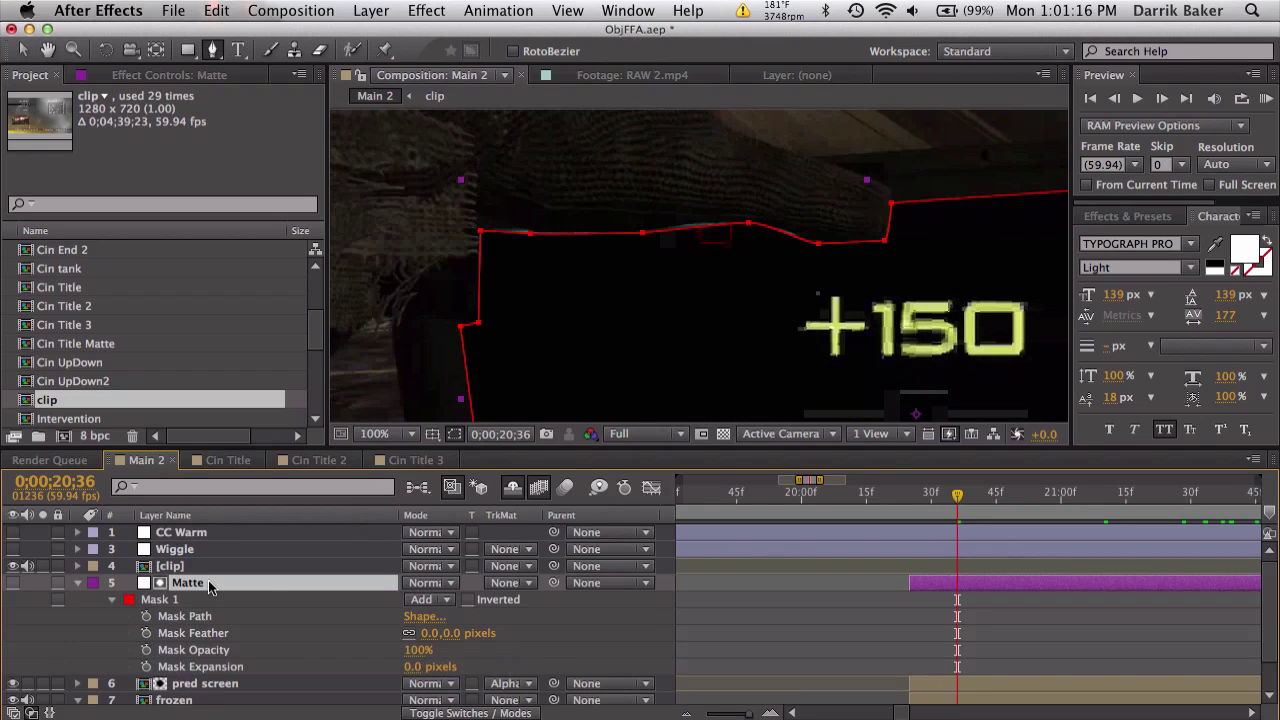
{"action": "left_click", "coordinate": [455, 633]}
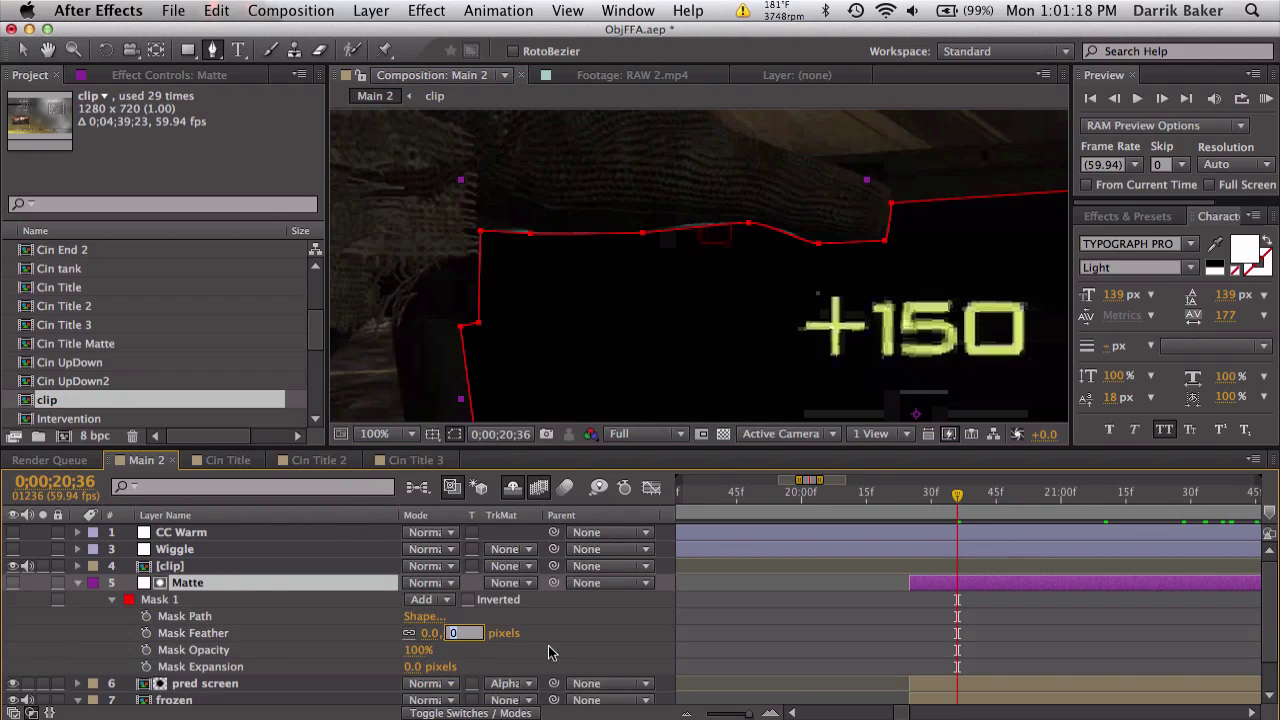
{"action": "type", "text": "2"}
{"action": "key", "text": "Return"}
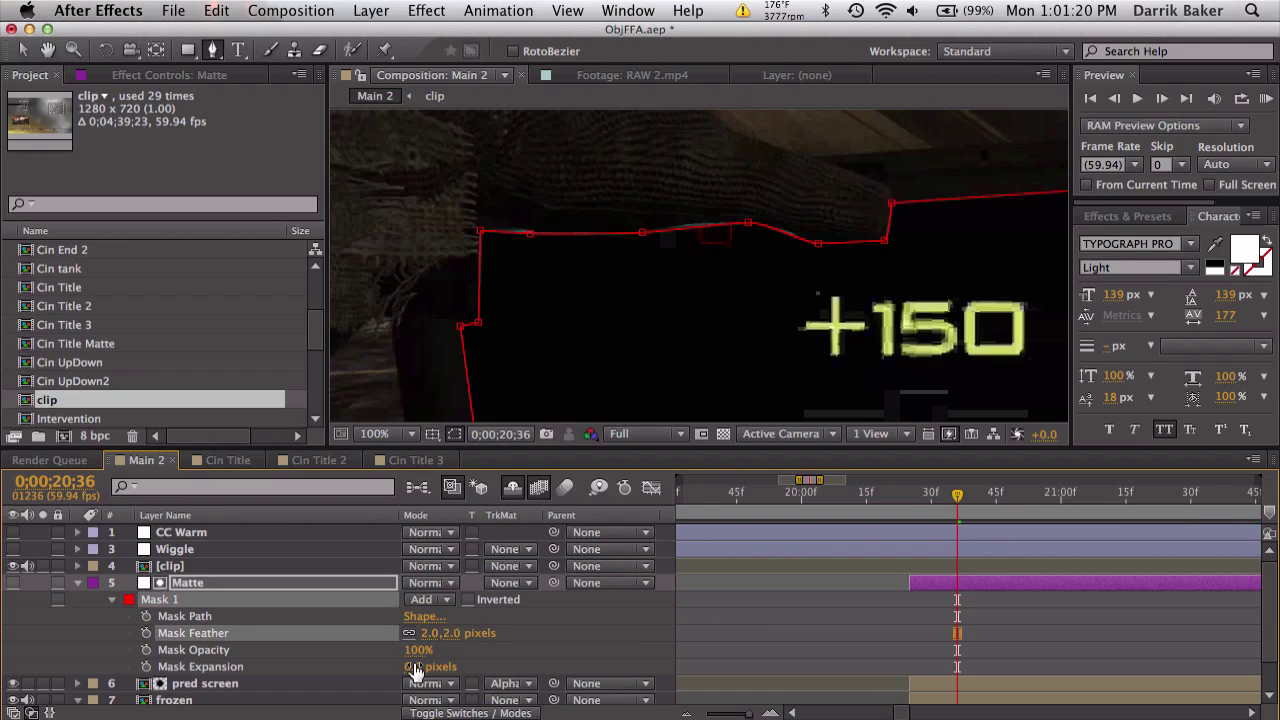
{"action": "left_click", "coordinate": [418, 666]}
{"action": "type", "text": "2"}
{"action": "key", "text": "Return"}
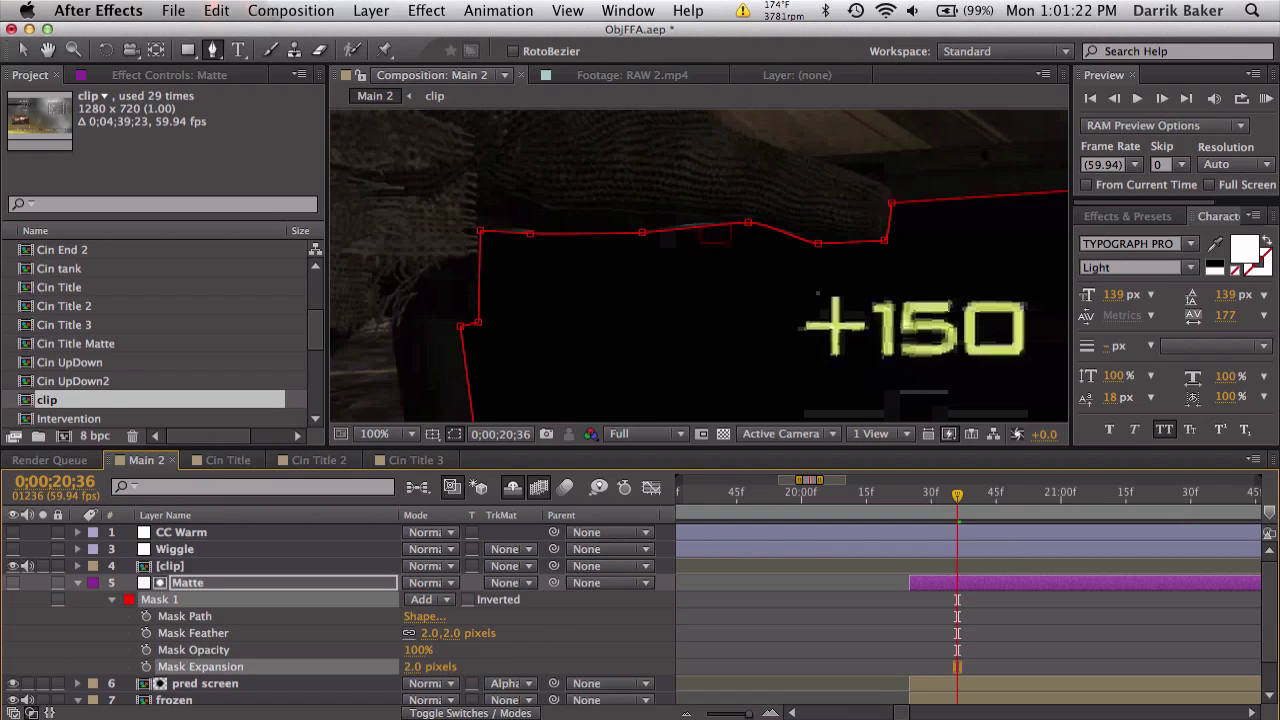
{"action": "left_click", "coordinate": [721, 602]}
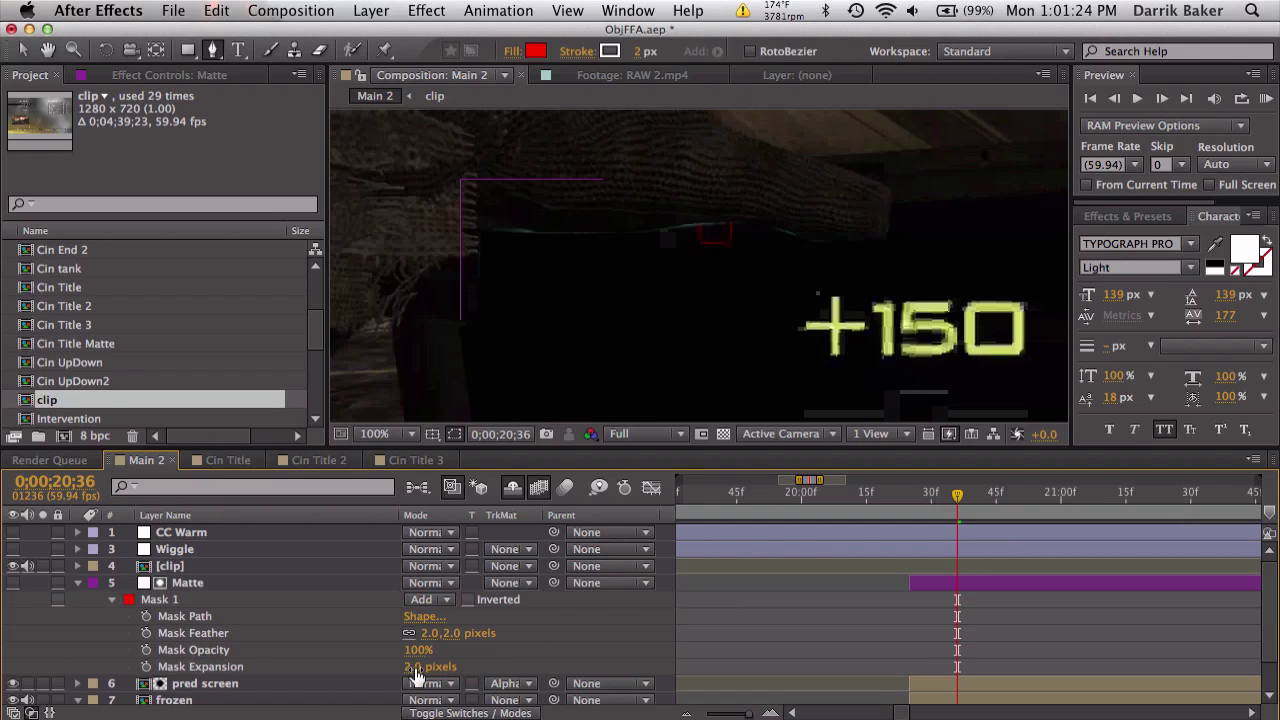
{"action": "left_click_drag", "start_coordinate": [418, 668], "coordinate": [445, 668]}
{"action": "left_click", "coordinate": [666, 640]}
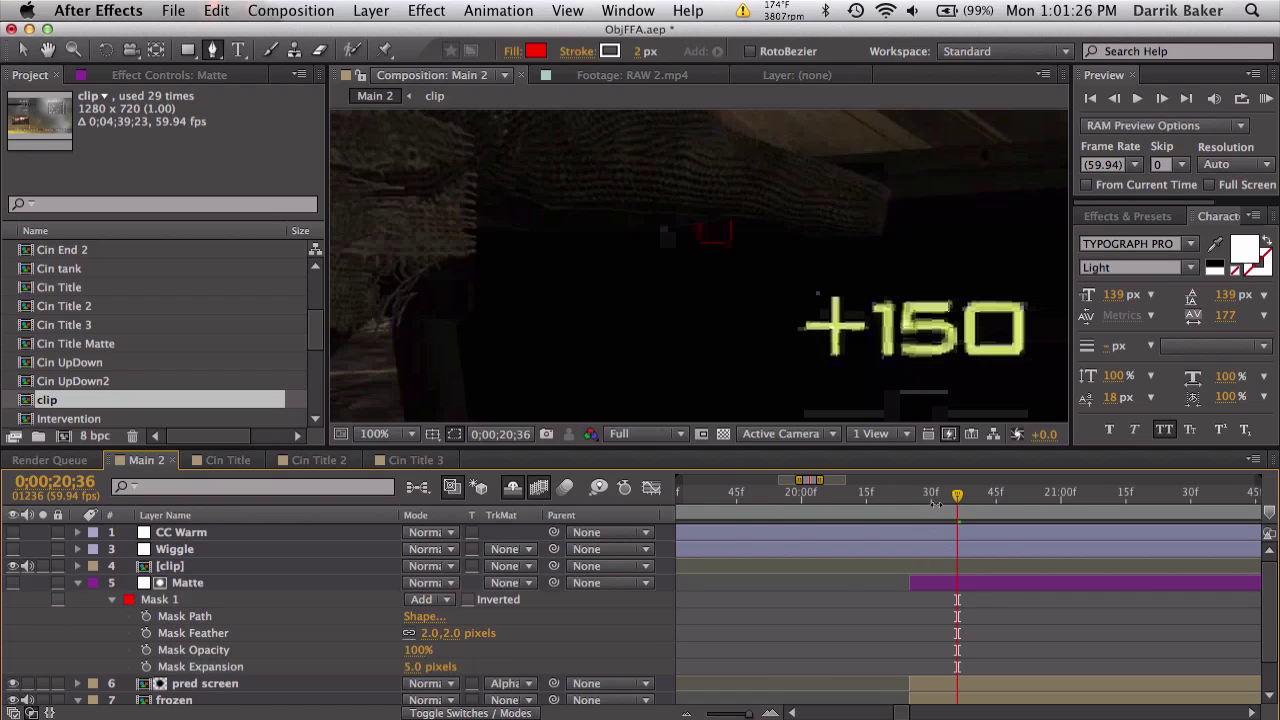
Fit the viewer to the whole frame and preview frames 20;31 to 21;04
{"action": "left_click", "coordinate": [935, 505]}
{"action": "left_click", "coordinate": [385, 433]}
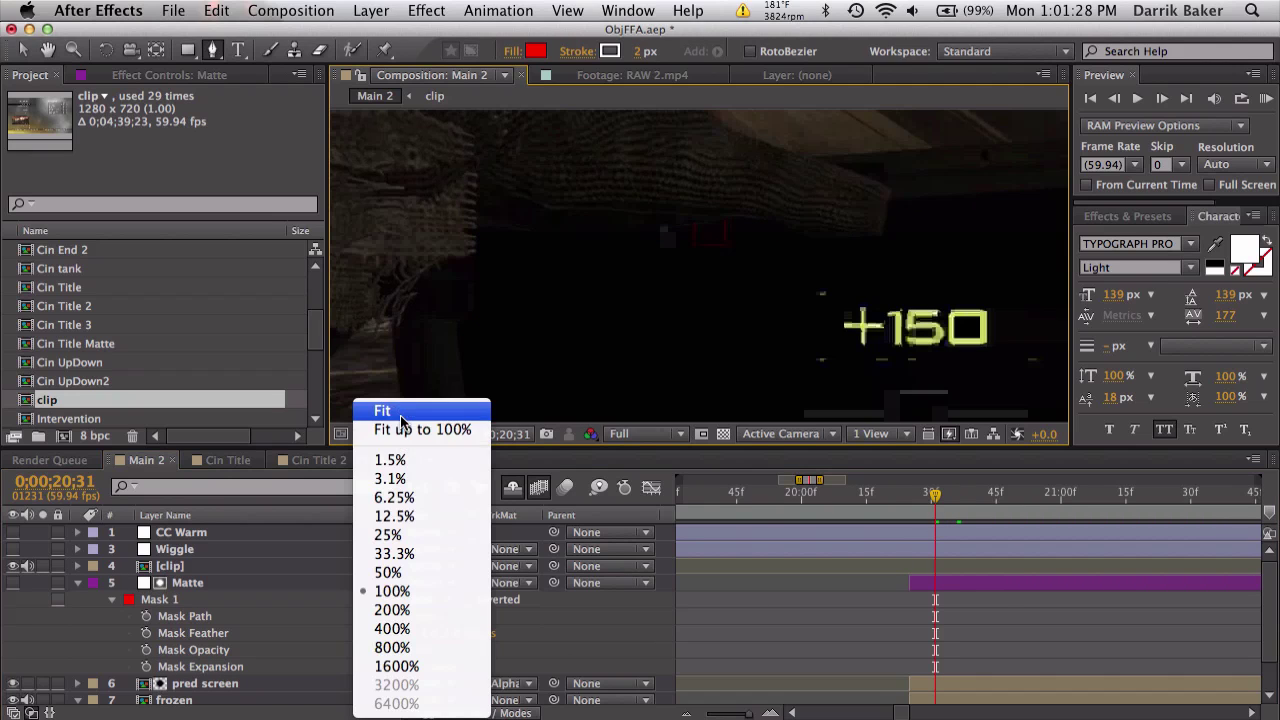
{"action": "left_click", "coordinate": [382, 411]}
{"action": "left_click_drag", "start_coordinate": [940, 505], "coordinate": [1190, 500]}
Move the pred screen footage left and down and shrink it to 66%
{"action": "scroll", "coordinate": [330, 685], "scroll_direction": "down", "scroll_amount": 1}
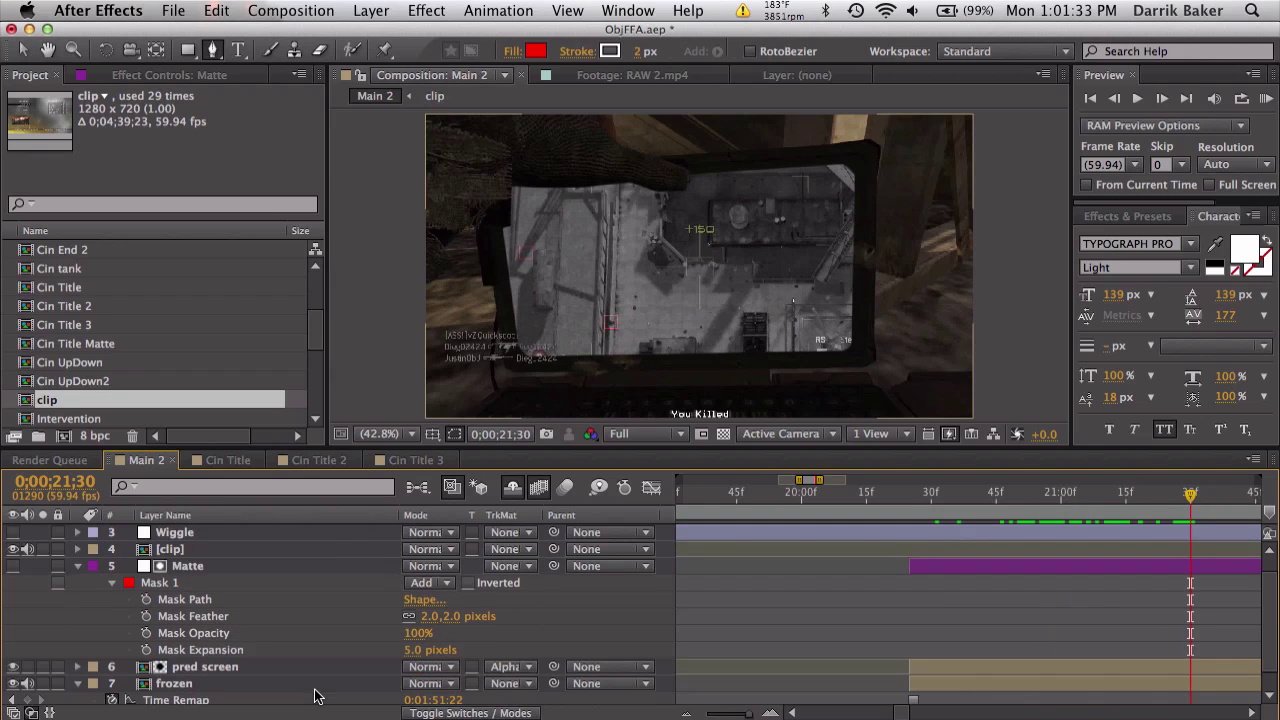
{"action": "left_click", "coordinate": [258, 672]}
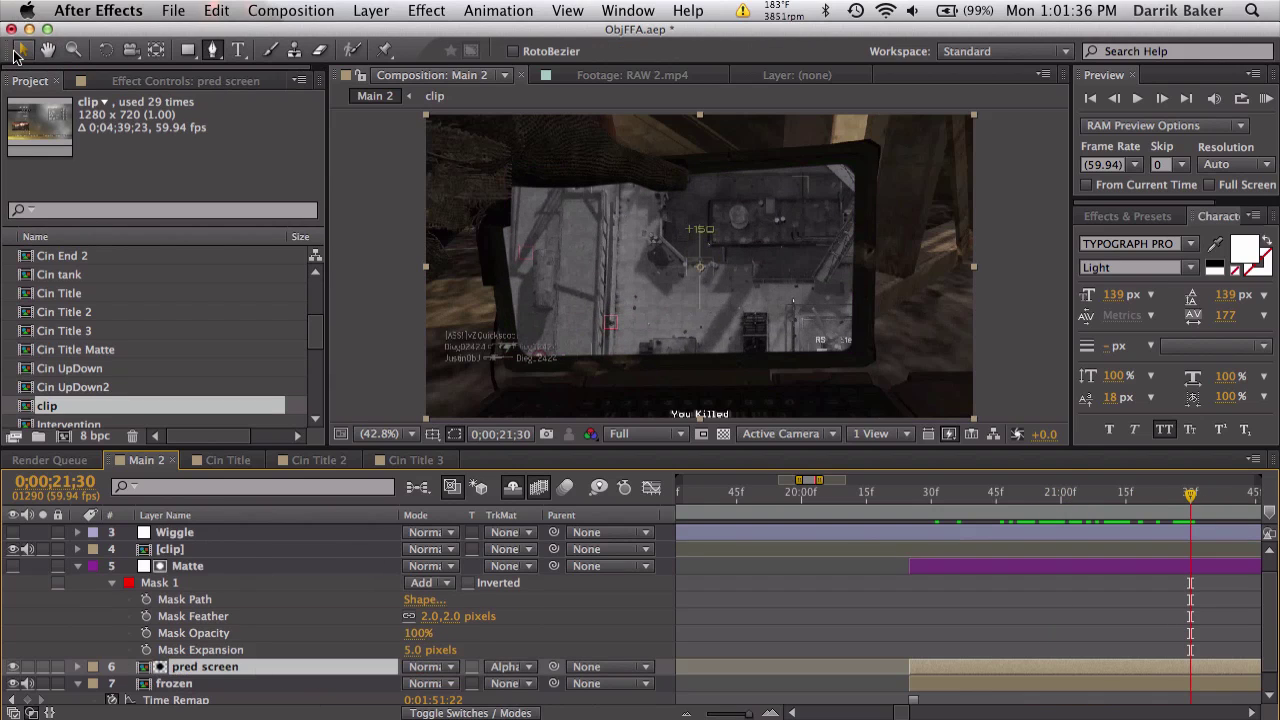
{"action": "left_click", "coordinate": [21, 50]}
{"action": "left_click_drag", "start_coordinate": [606, 294], "coordinate": [565, 375]}
{"action": "key", "text": "s"}
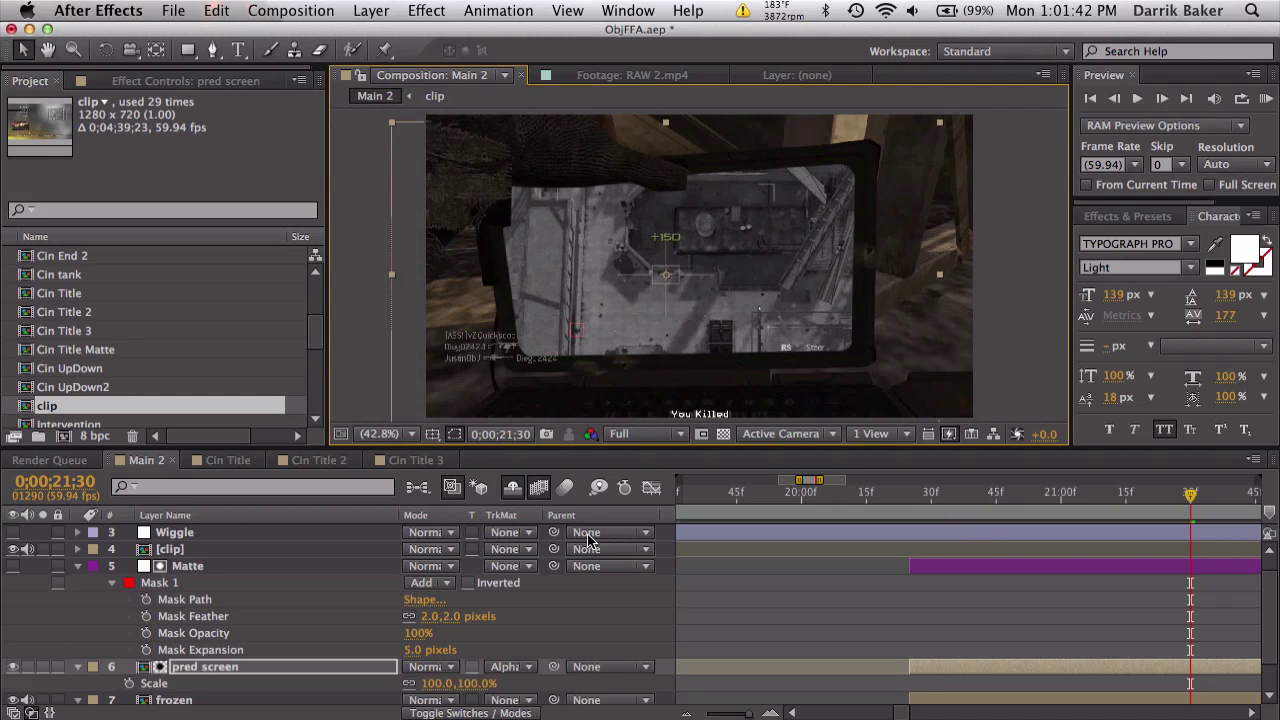
{"action": "left_click_drag", "start_coordinate": [476, 686], "coordinate": [440, 690]}
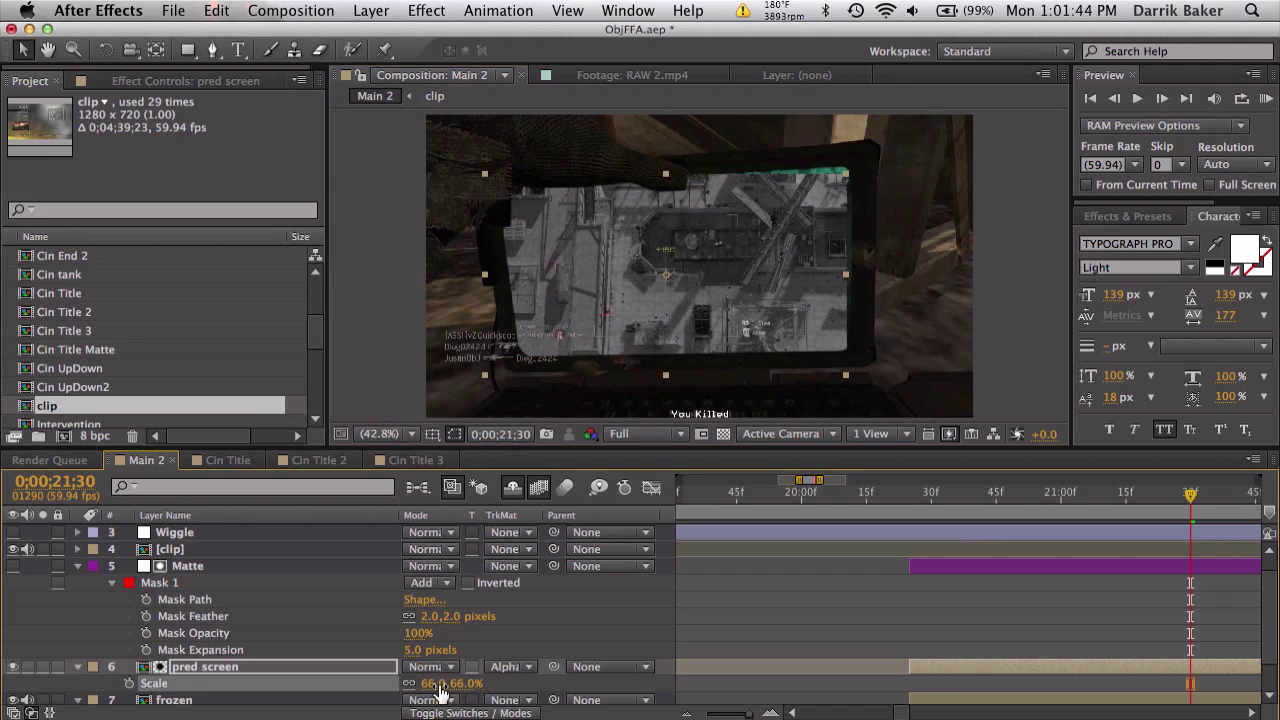
{"action": "left_click_drag", "start_coordinate": [792, 271], "coordinate": [806, 259]}
Enlarge pred screen to 99% and shift it left to fill the laptop screen
{"action": "mouse_move", "coordinate": [905, 549]}
{"action": "left_mouse_down"}
{"action": "mouse_move", "coordinate": [783, 549]}
{"action": "mouse_move", "coordinate": [905, 549]}
{"action": "left_mouse_up"}
{"action": "key", "text": "minus"}
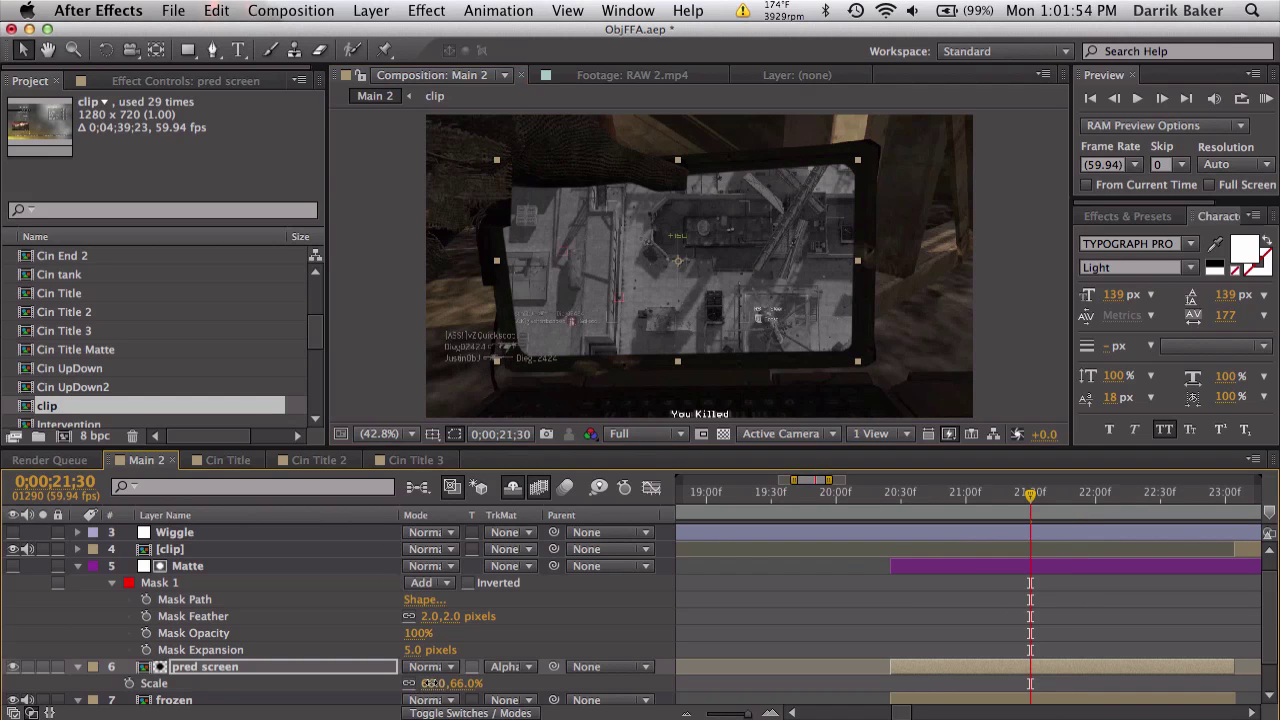
{"action": "mouse_move", "coordinate": [437, 683]}
{"action": "left_mouse_down"}
{"action": "mouse_move", "coordinate": [470, 683]}
{"action": "mouse_move", "coordinate": [458, 683]}
{"action": "left_mouse_up"}
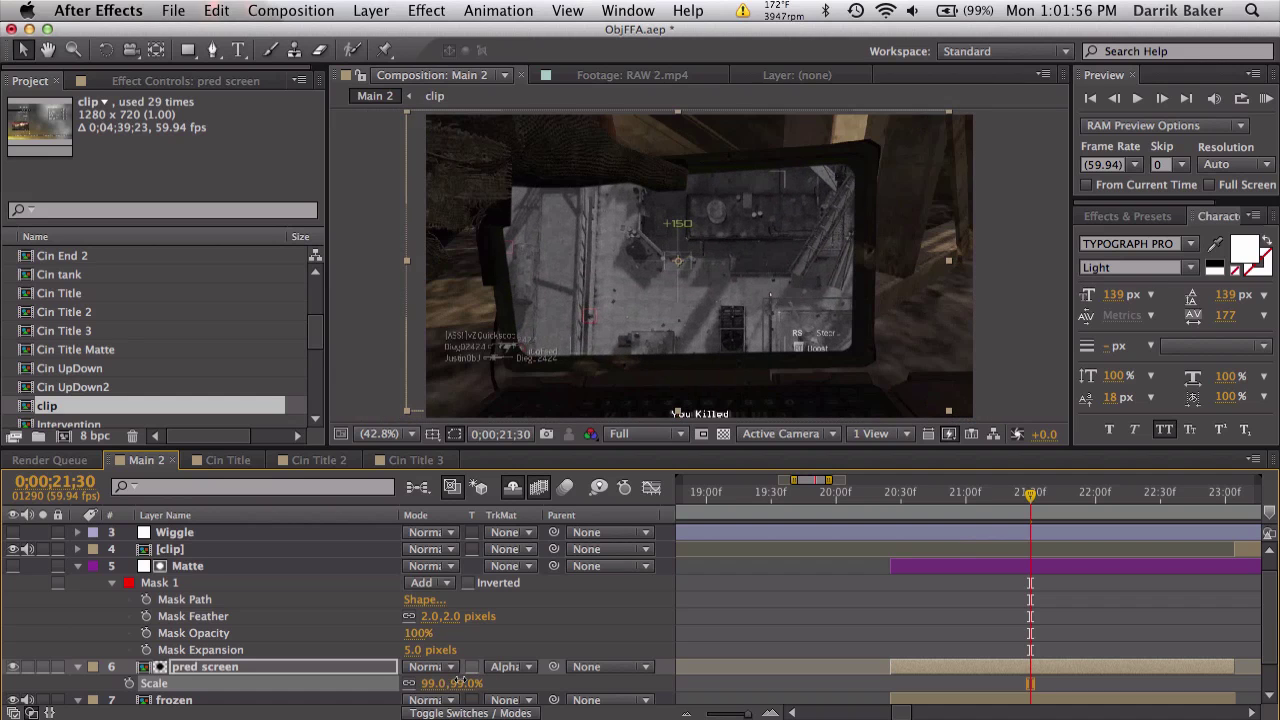
{"action": "mouse_move", "coordinate": [958, 500]}
{"action": "left_mouse_down"}
{"action": "mouse_move", "coordinate": [912, 500]}
{"action": "mouse_move", "coordinate": [957, 500]}
{"action": "left_mouse_up"}
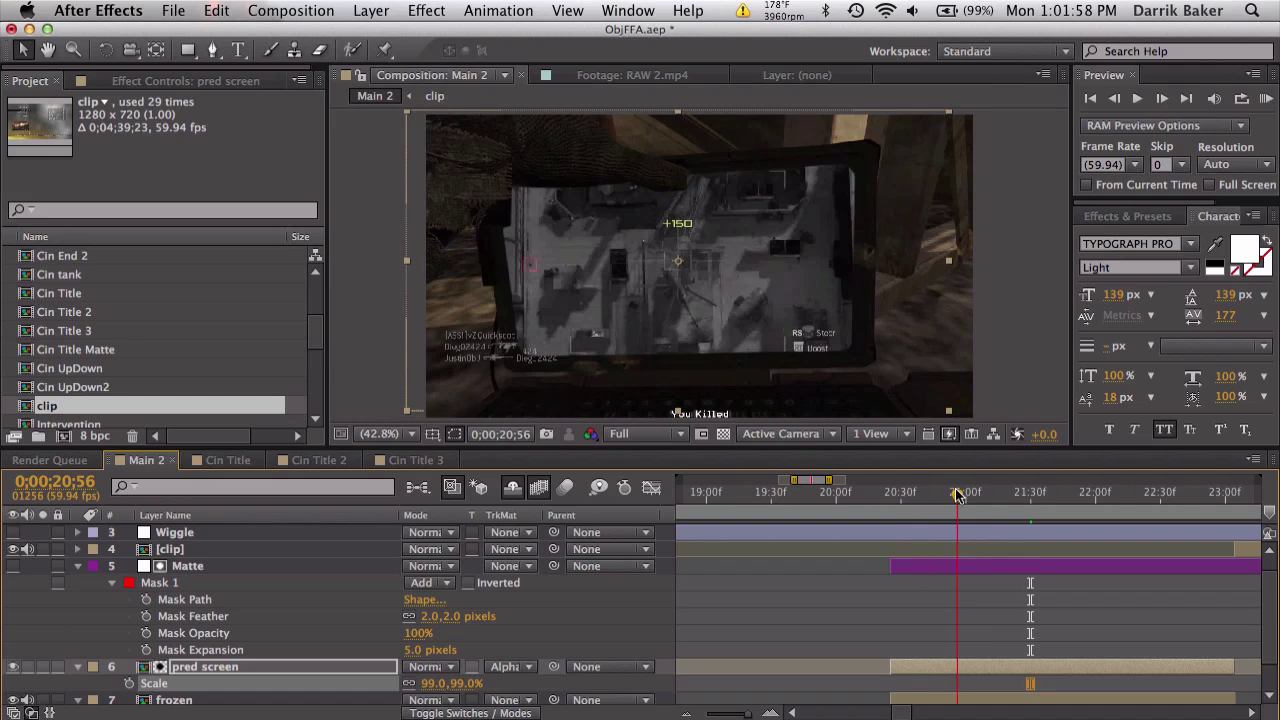
{"action": "left_click_drag", "start_coordinate": [792, 320], "coordinate": [745, 321]}
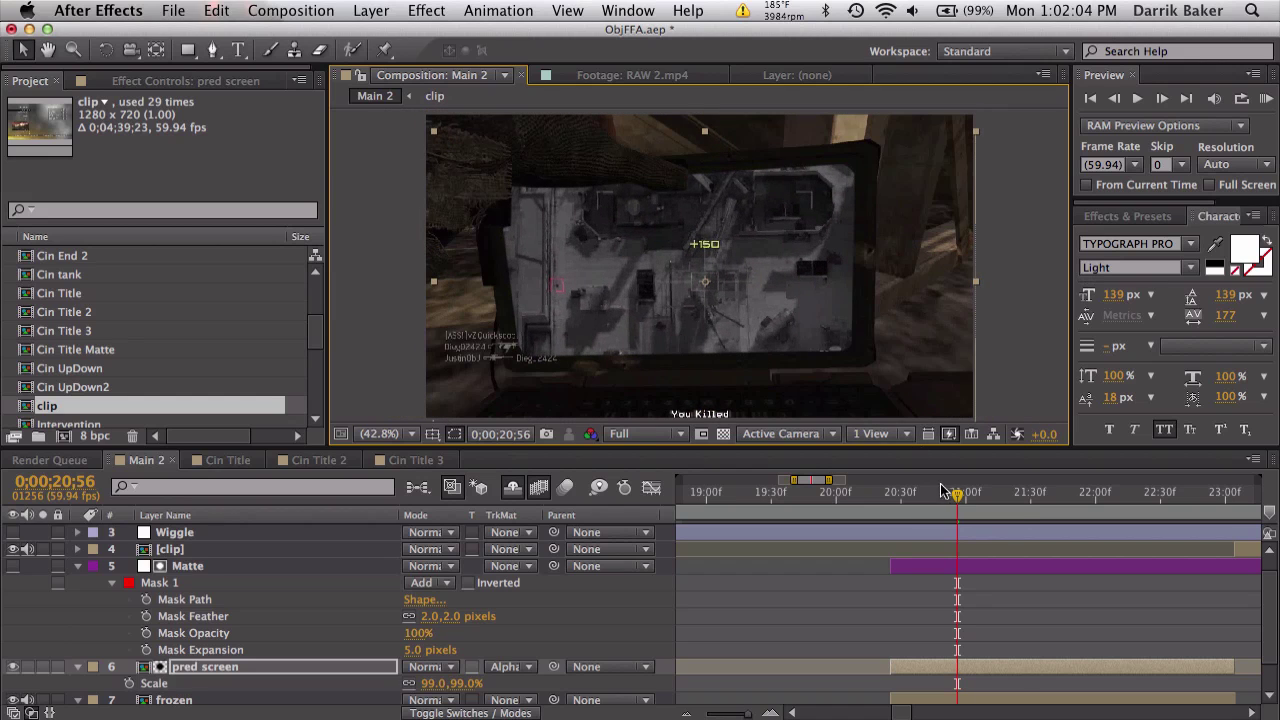
{"action": "left_click_drag", "start_coordinate": [958, 496], "coordinate": [1109, 500]}
{"action": "scroll", "coordinate": [1057, 597], "scroll_direction": "right", "scroll_amount": 5}
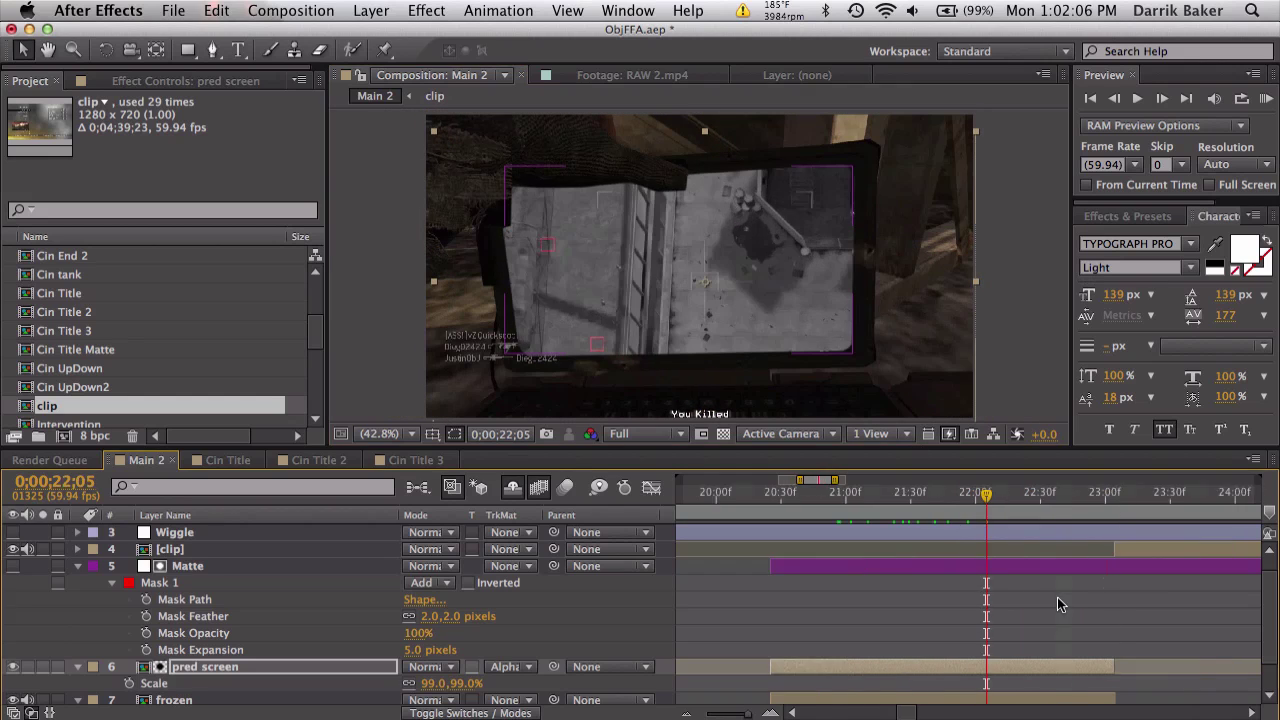
{"action": "left_click_drag", "start_coordinate": [838, 503], "coordinate": [1093, 498]}
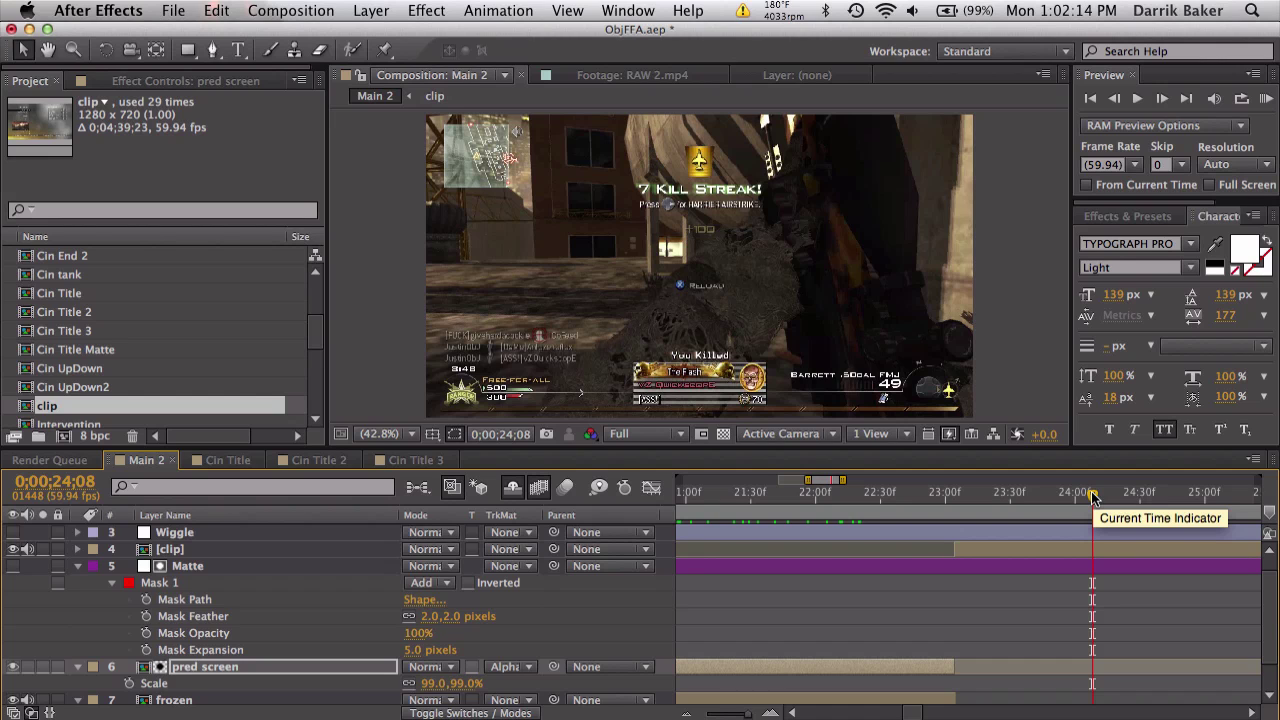
{"action": "left_click_drag", "start_coordinate": [1093, 498], "coordinate": [801, 494]}
{"action": "key", "text": "minus"}
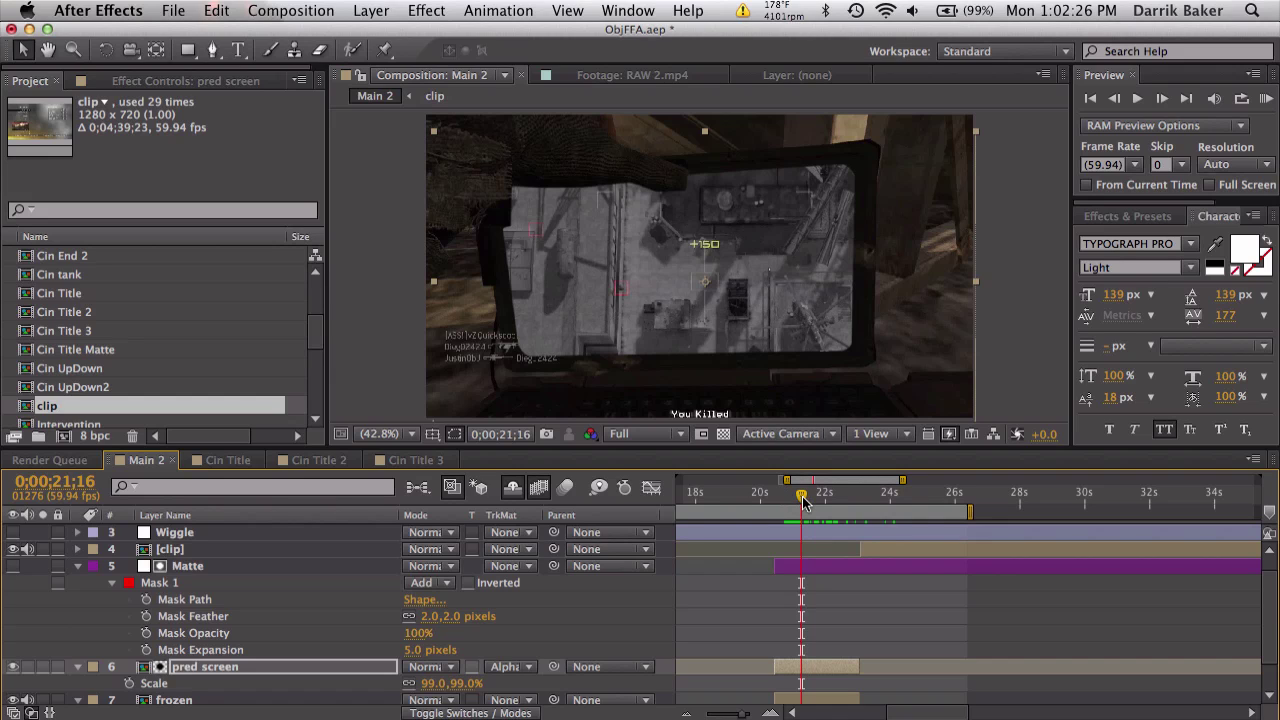
{"action": "left_click_drag", "start_coordinate": [803, 500], "coordinate": [833, 497]}
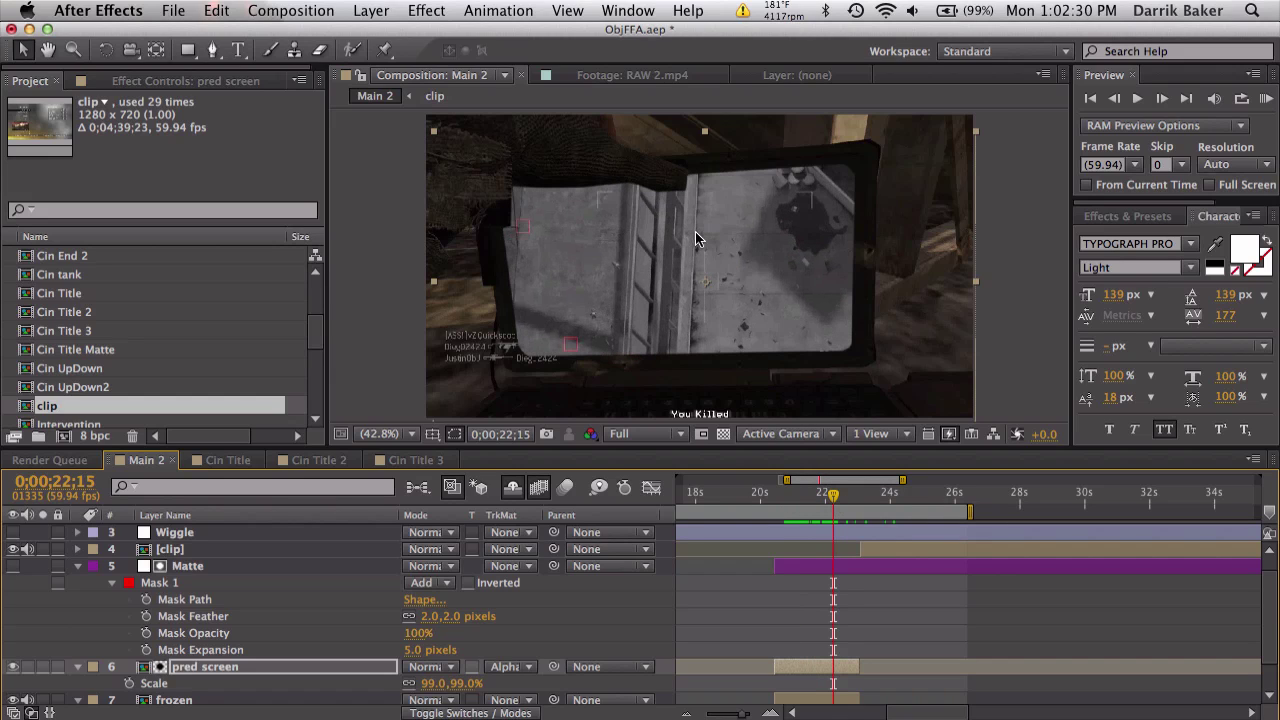
{"action": "left_click_drag", "start_coordinate": [829, 500], "coordinate": [786, 500]}
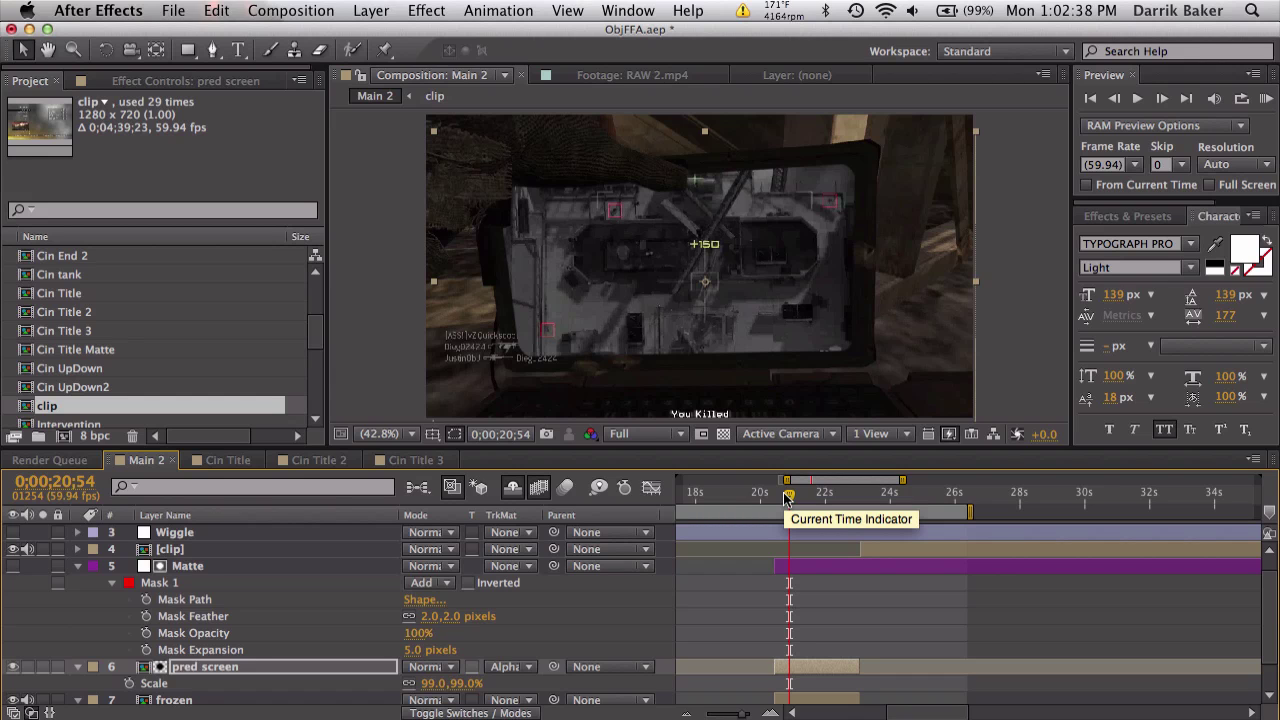
{"action": "left_click_drag", "start_coordinate": [787, 500], "coordinate": [862, 491]}
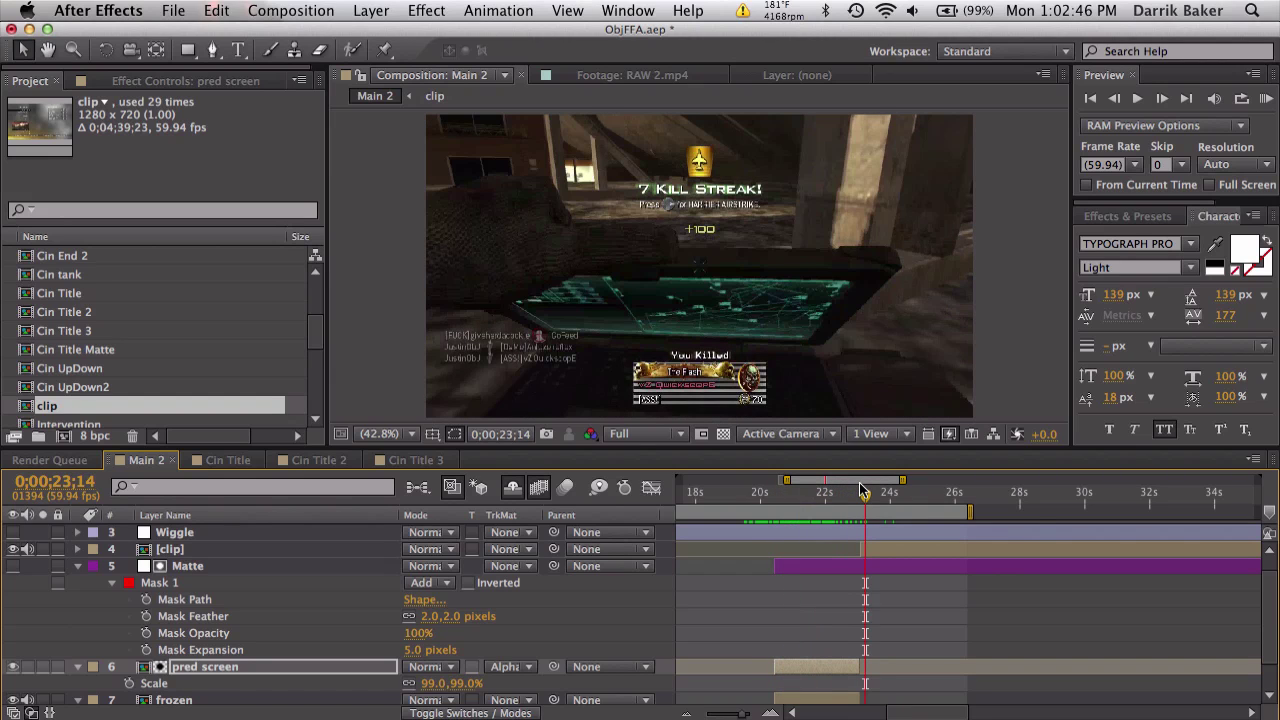